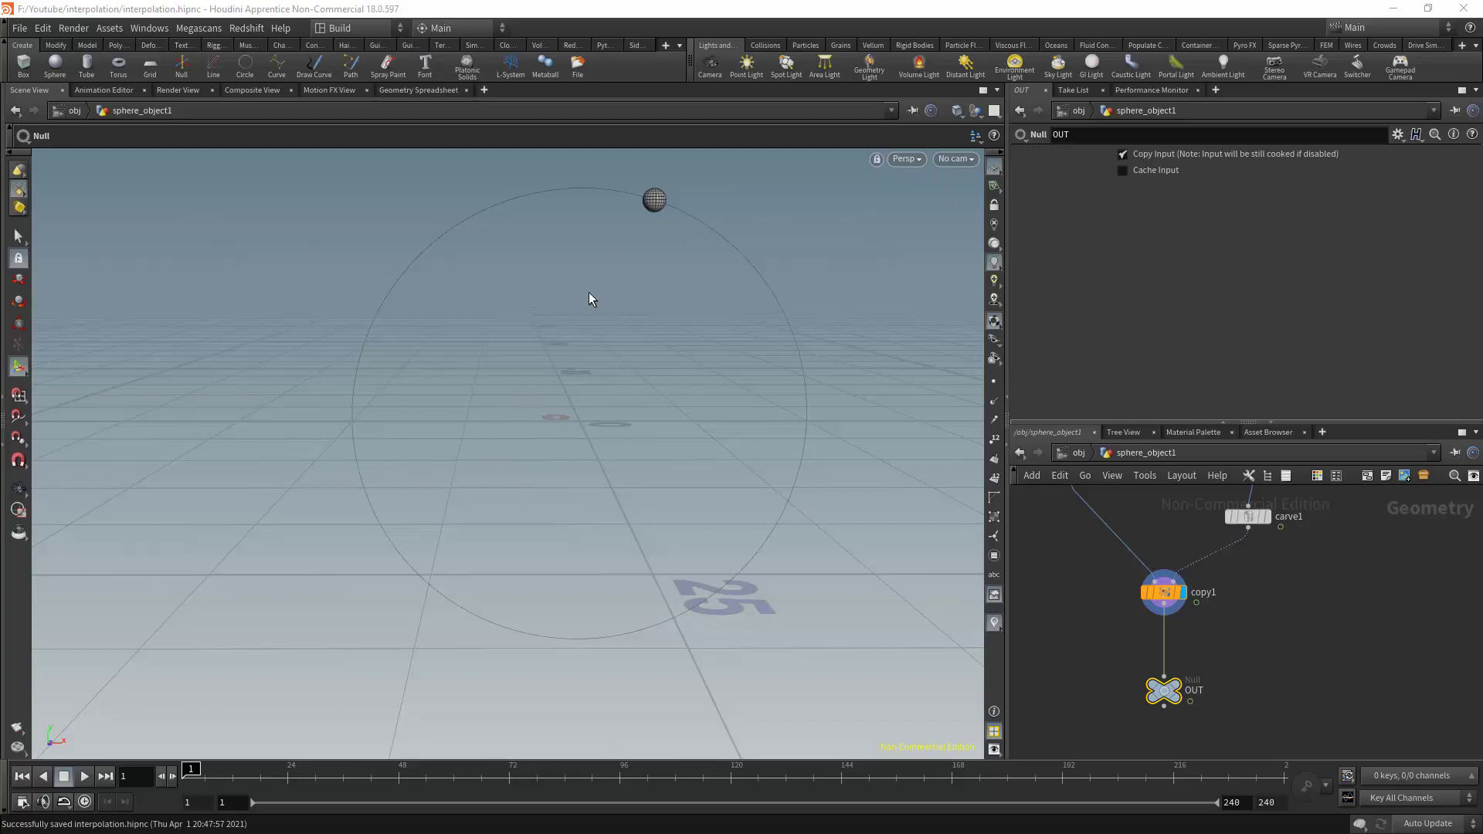
# Play the circling sphere animation with real-time playback enabled
pyautogui.click(84, 776)
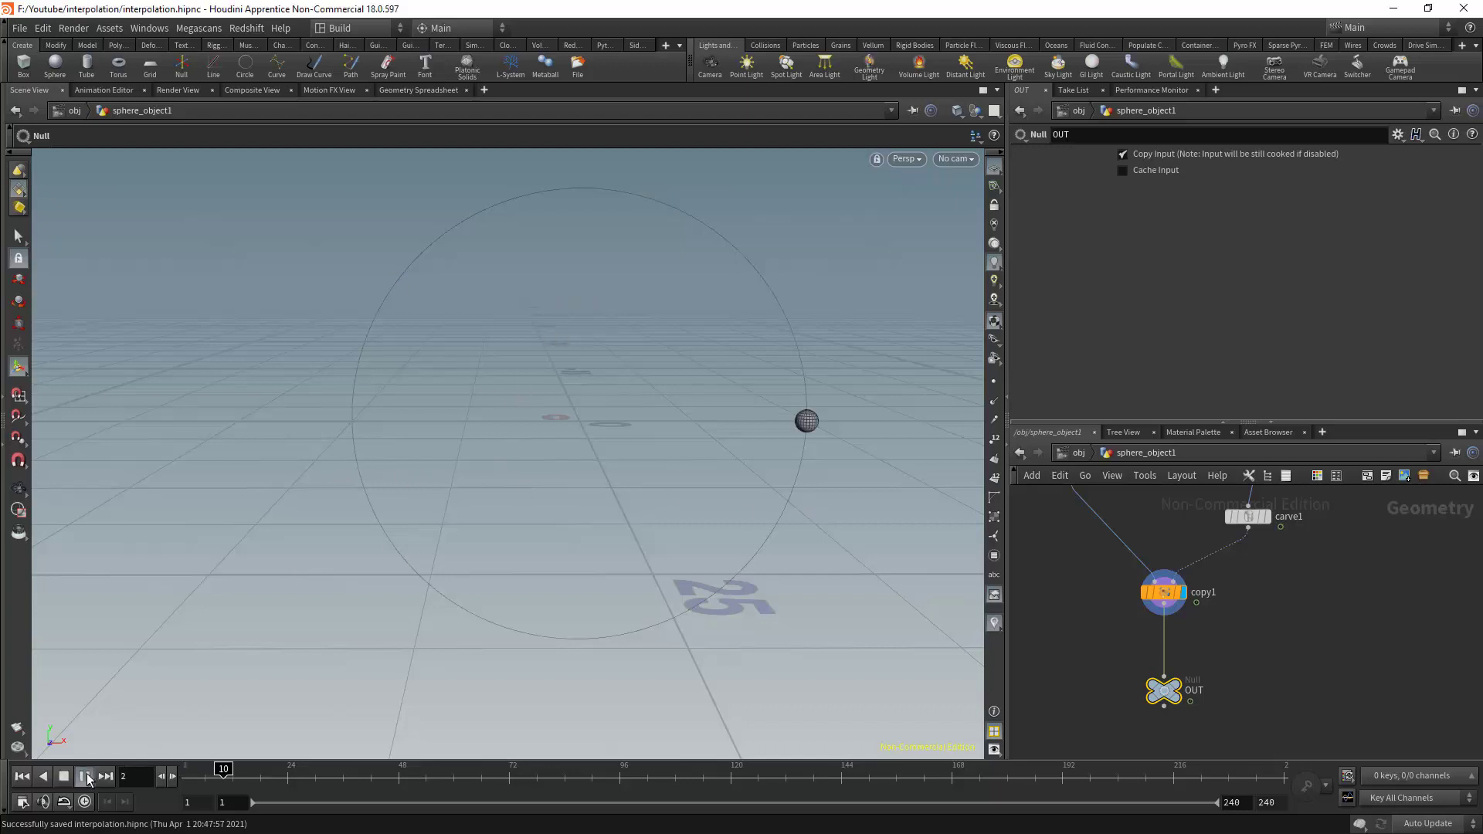
pyautogui.click(65, 777)
pyautogui.click(85, 801)
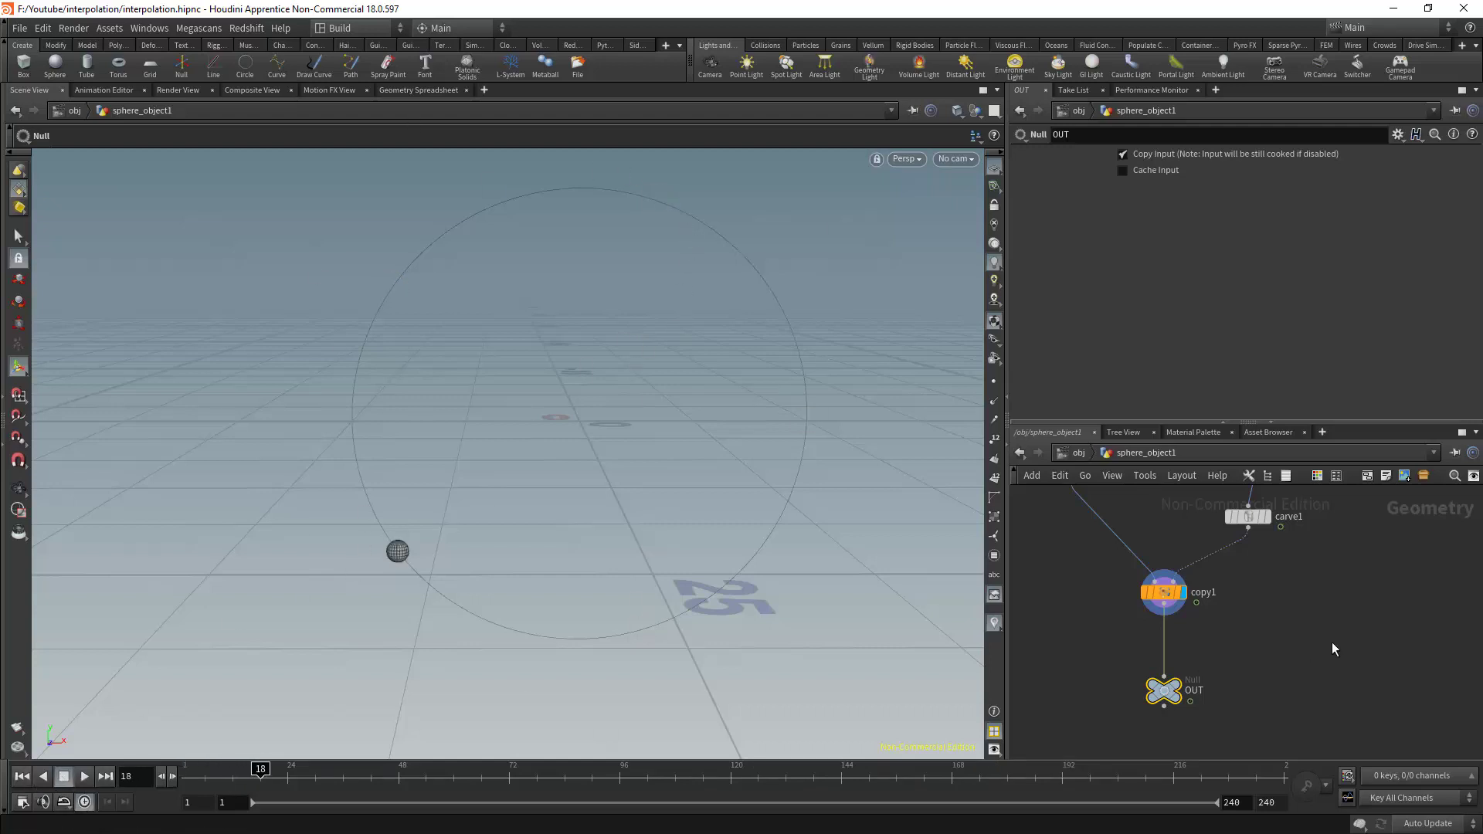
# Widen the side panes and step the animation from frame 1 to frame 3
pyautogui.moveTo(1006, 628); pyautogui.dragTo(908, 628)
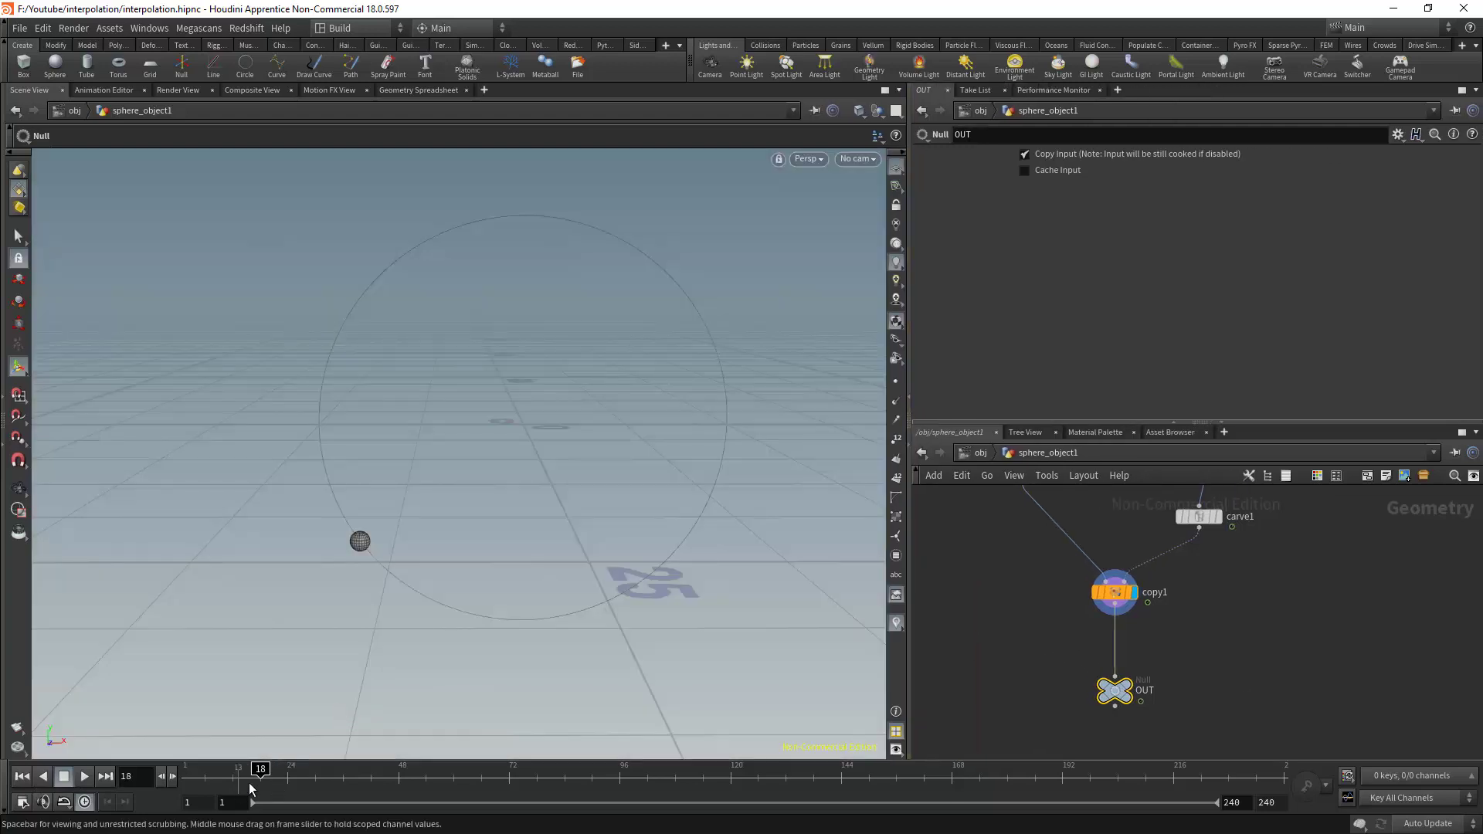
pyautogui.moveTo(255, 772); pyautogui.dragTo(159, 765)
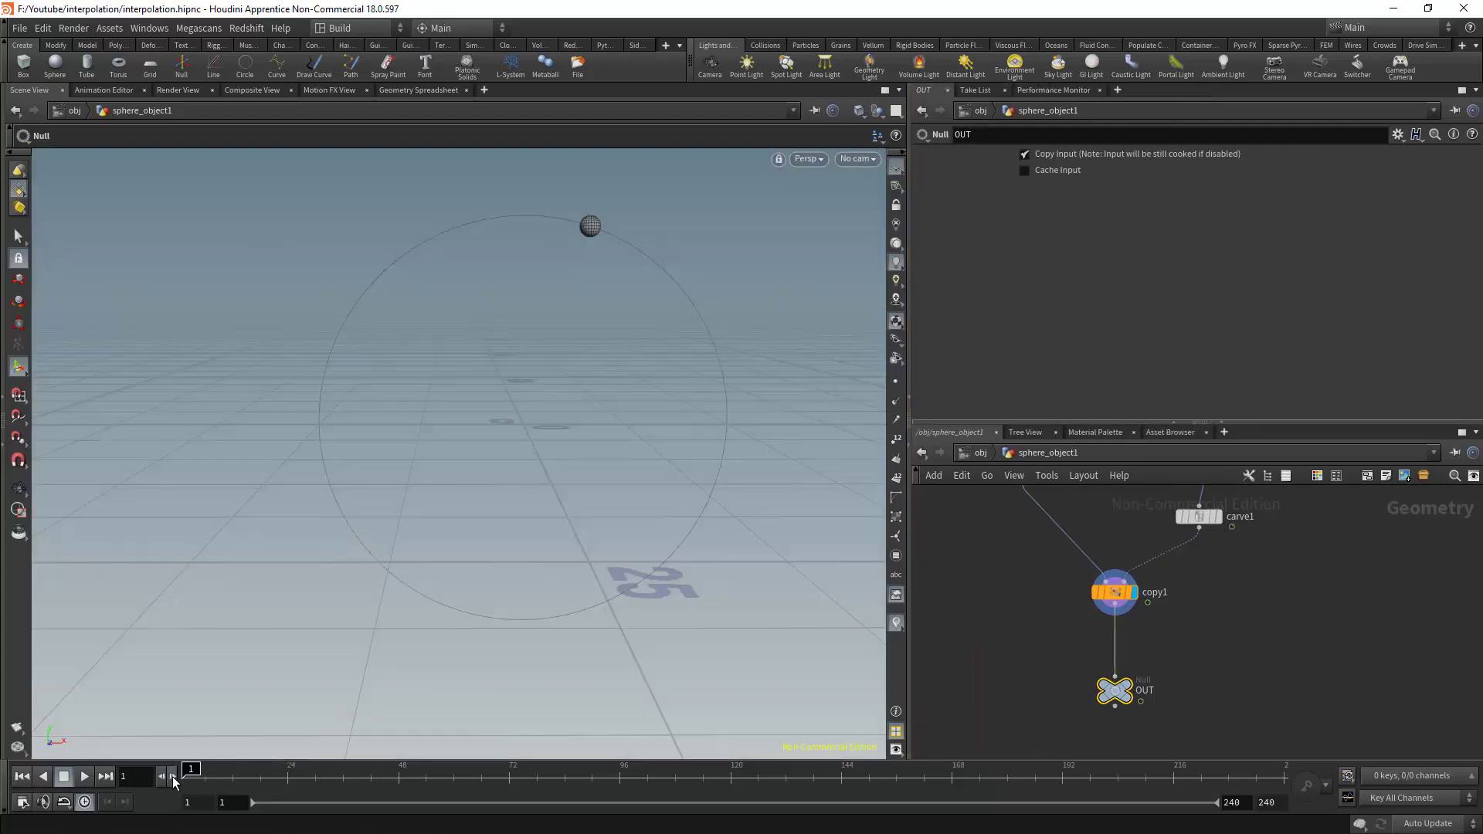
pyautogui.click(173, 776)
pyautogui.click(173, 777)
# Make the network editor taller and frame the sphere1, carve1, copy1 and OUT chain
pyautogui.moveTo(1043, 635); pyautogui.dragTo(1045, 482, button='middle')
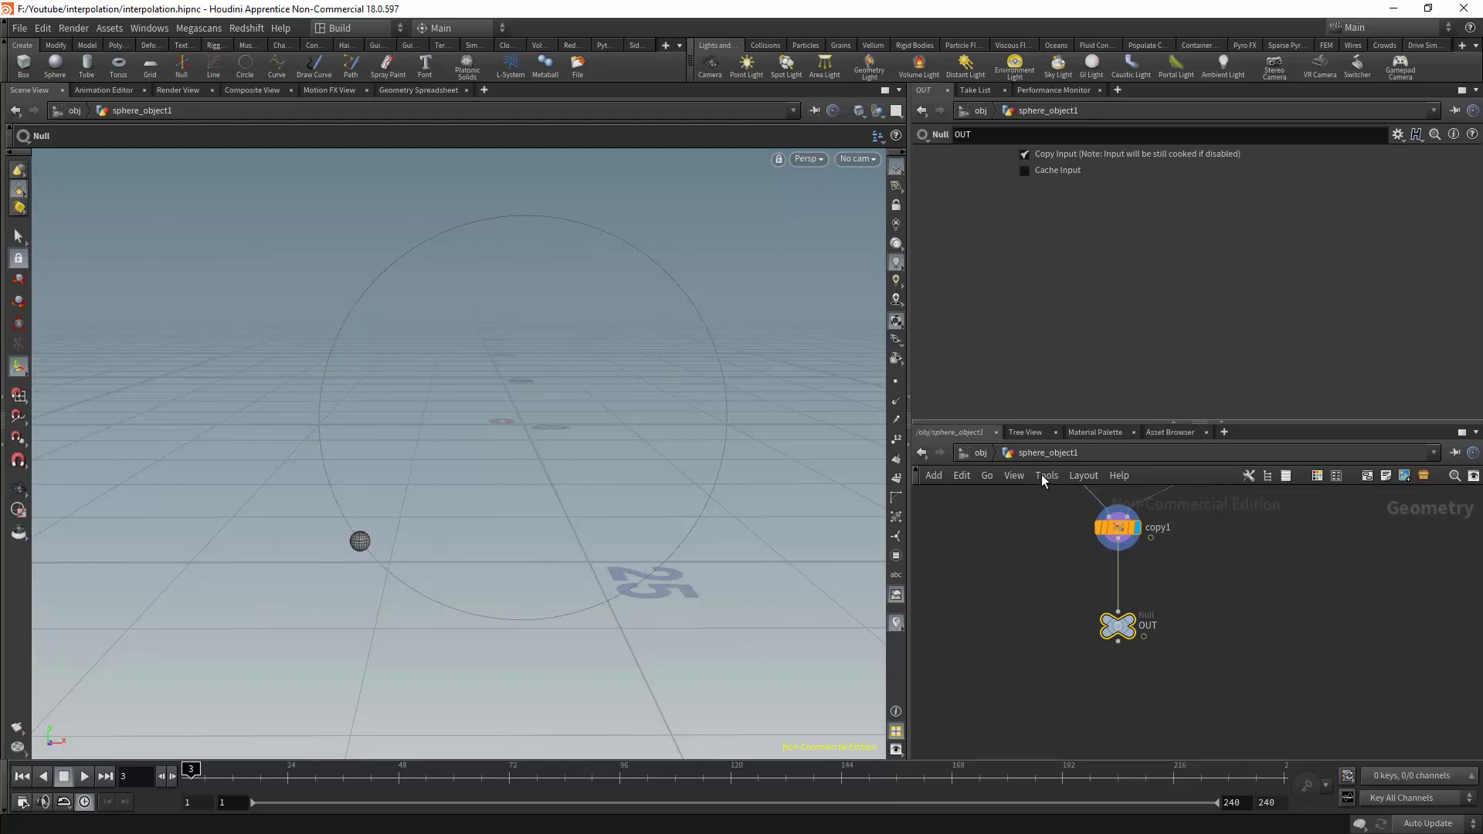
pyautogui.moveTo(1025, 422); pyautogui.dragTo(1059, 269)
pyautogui.moveTo(1012, 491); pyautogui.dragTo(1010, 580, button='middle')
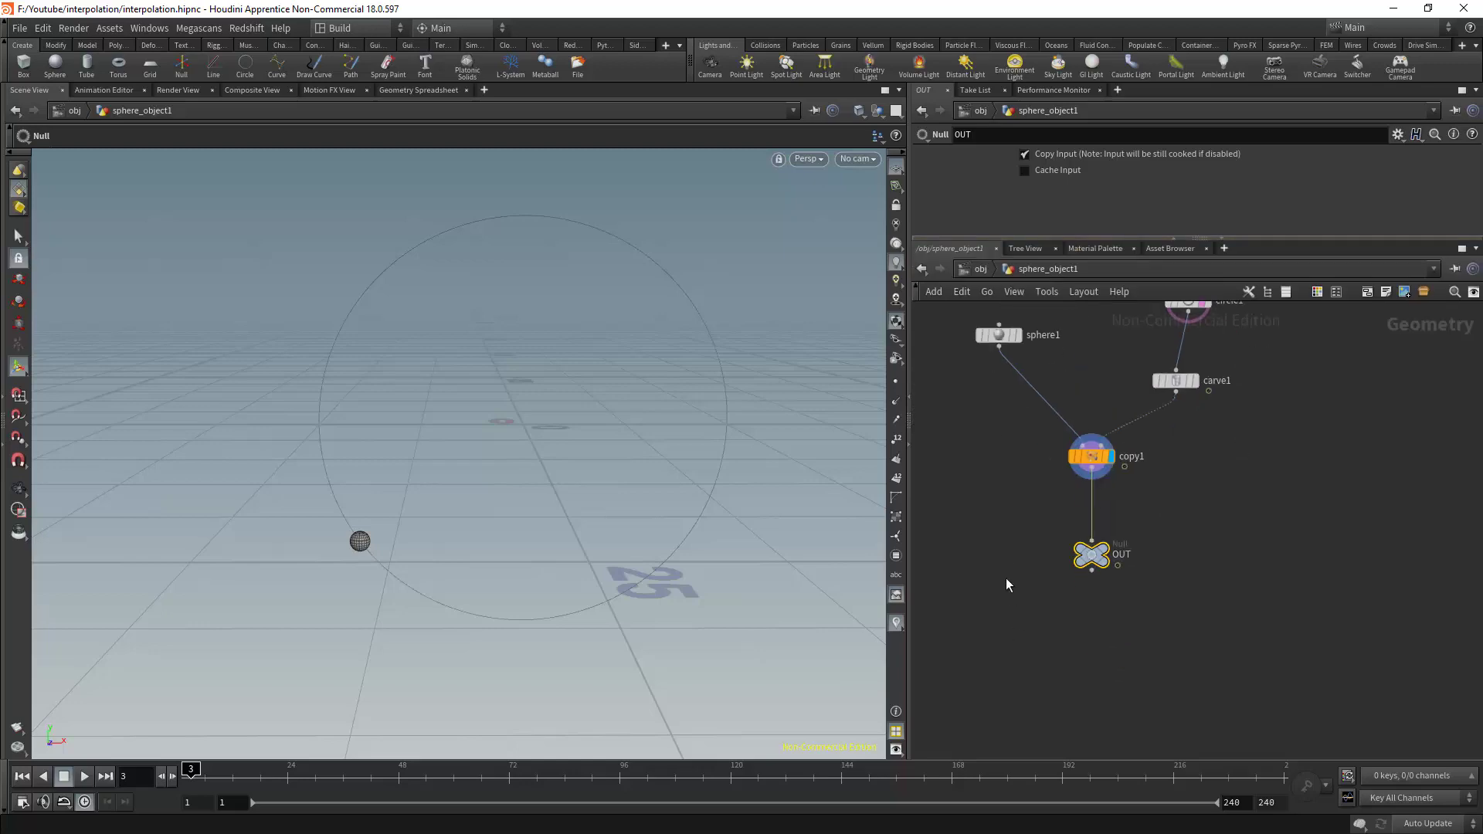
# Add a POP Network node 'popnet' under OUT, wire OUT into it, and display it
pyautogui.press('Tab')
pyautogui.write('p')
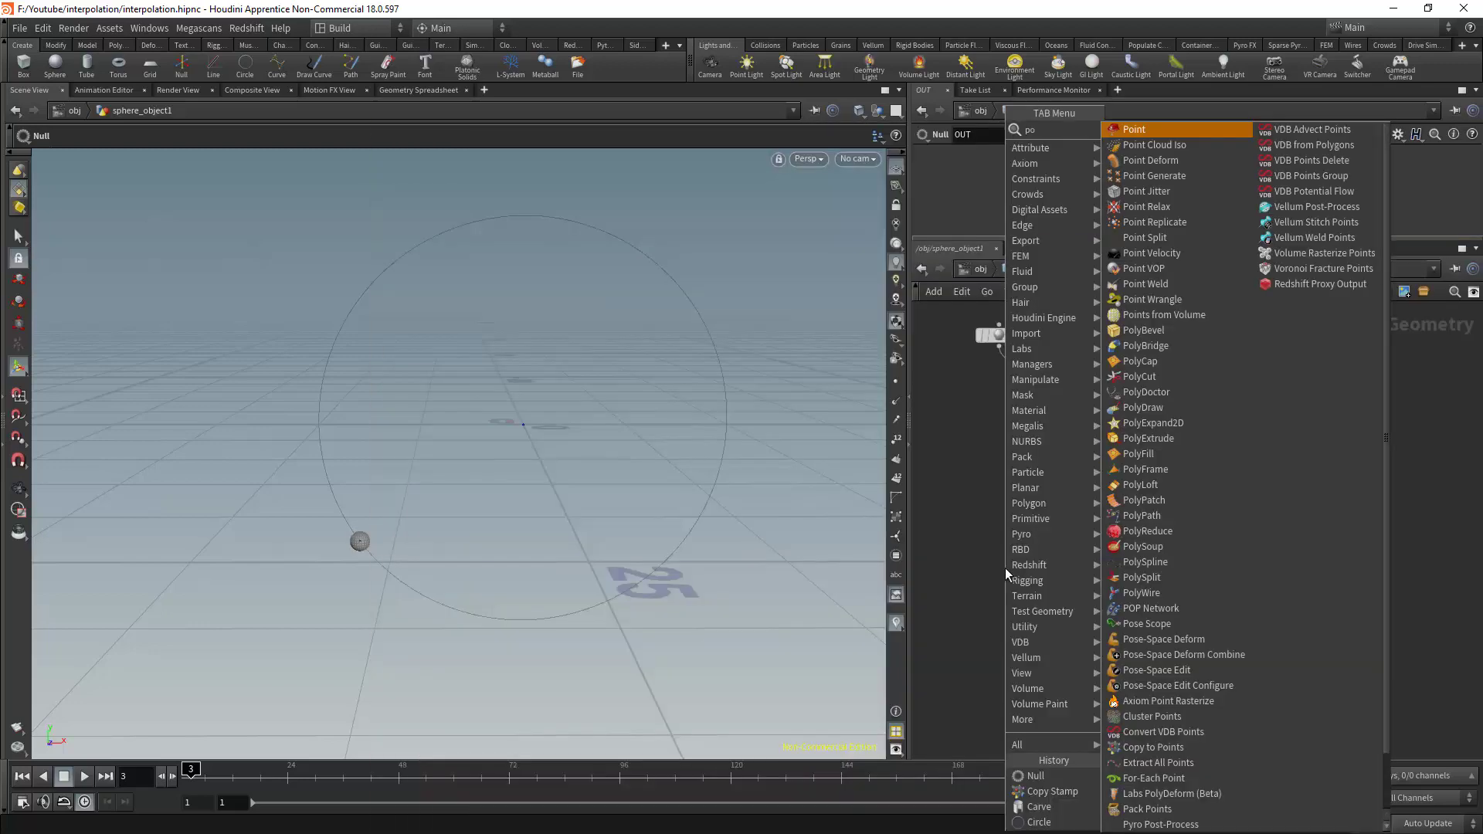
pyautogui.write('op')
pyautogui.click(1149, 129)
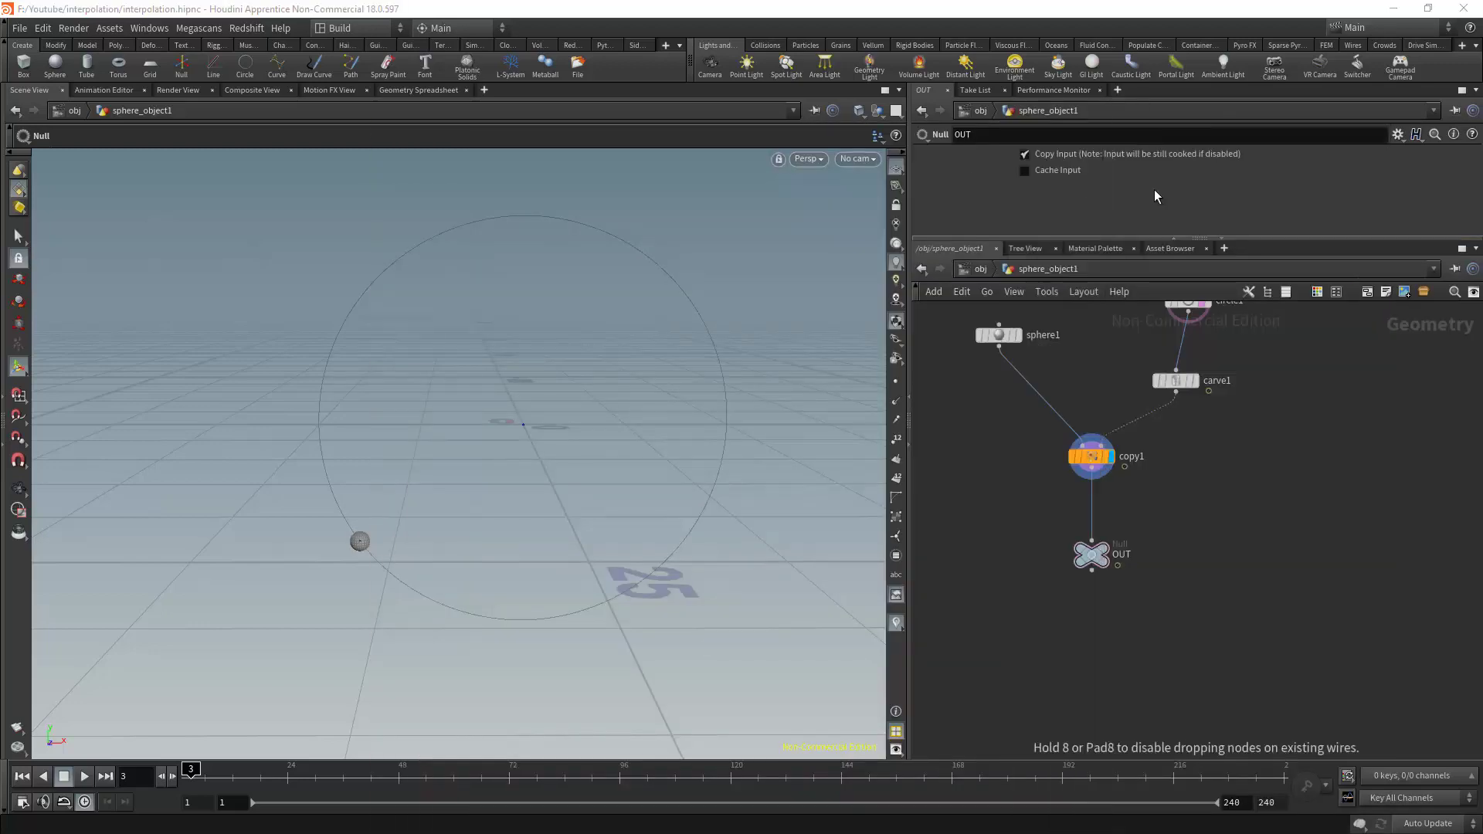
pyautogui.click(1203, 621)
pyautogui.moveTo(1091, 573); pyautogui.dragTo(1212, 627)
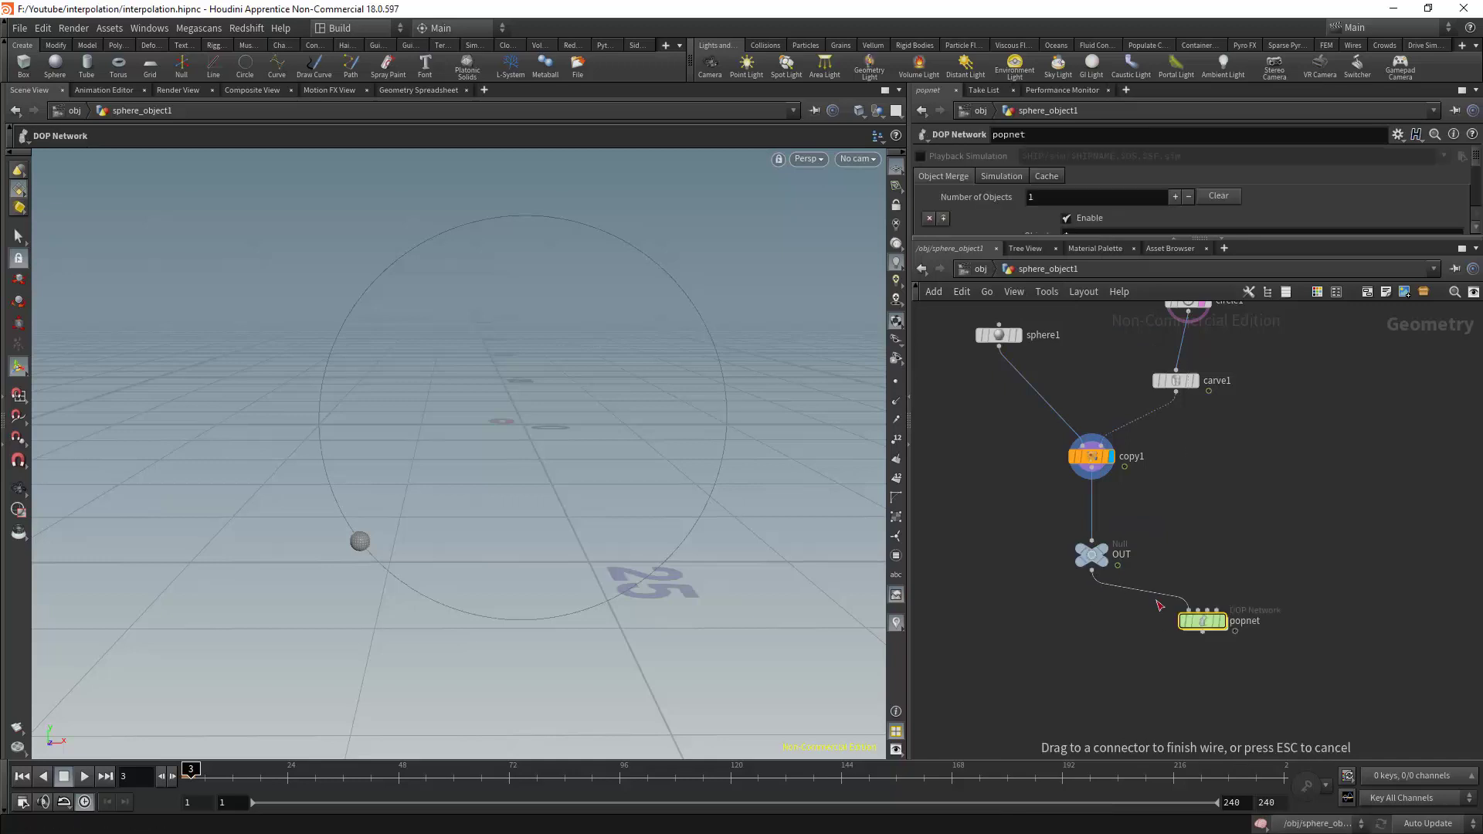
pyautogui.click(1227, 597)
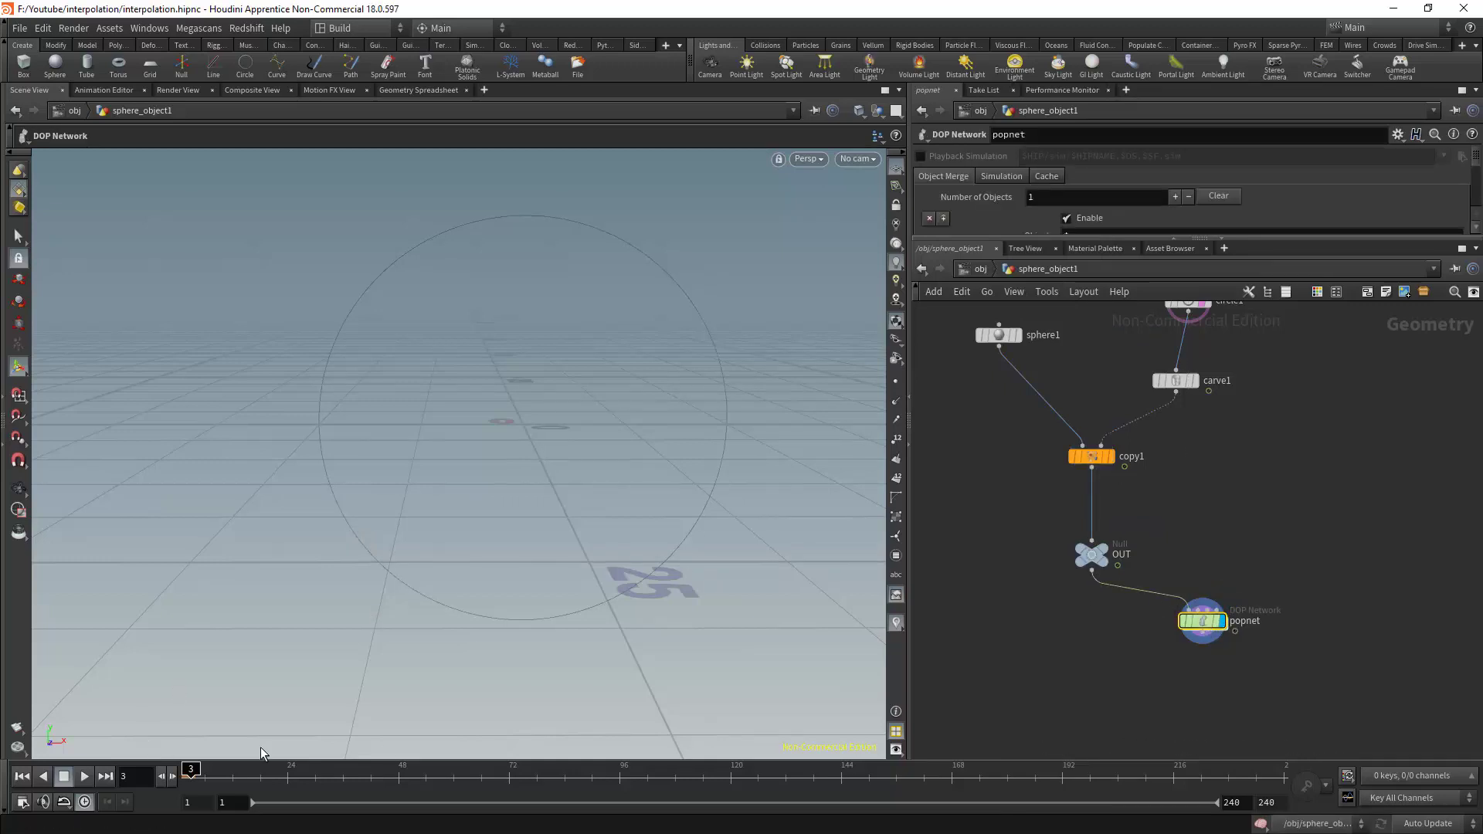
pyautogui.doubleClick(1202, 640)
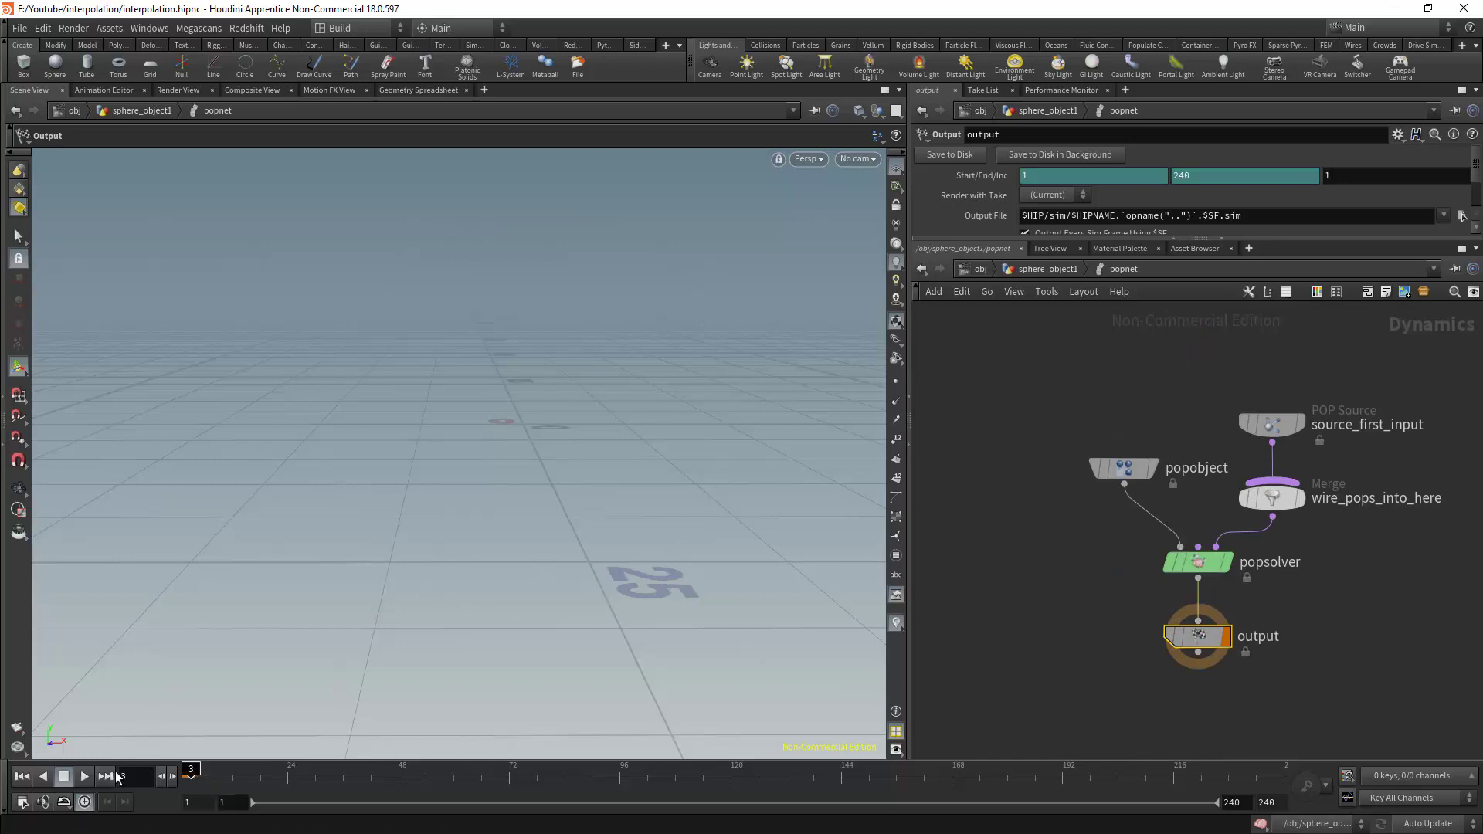
pyautogui.click(84, 776)
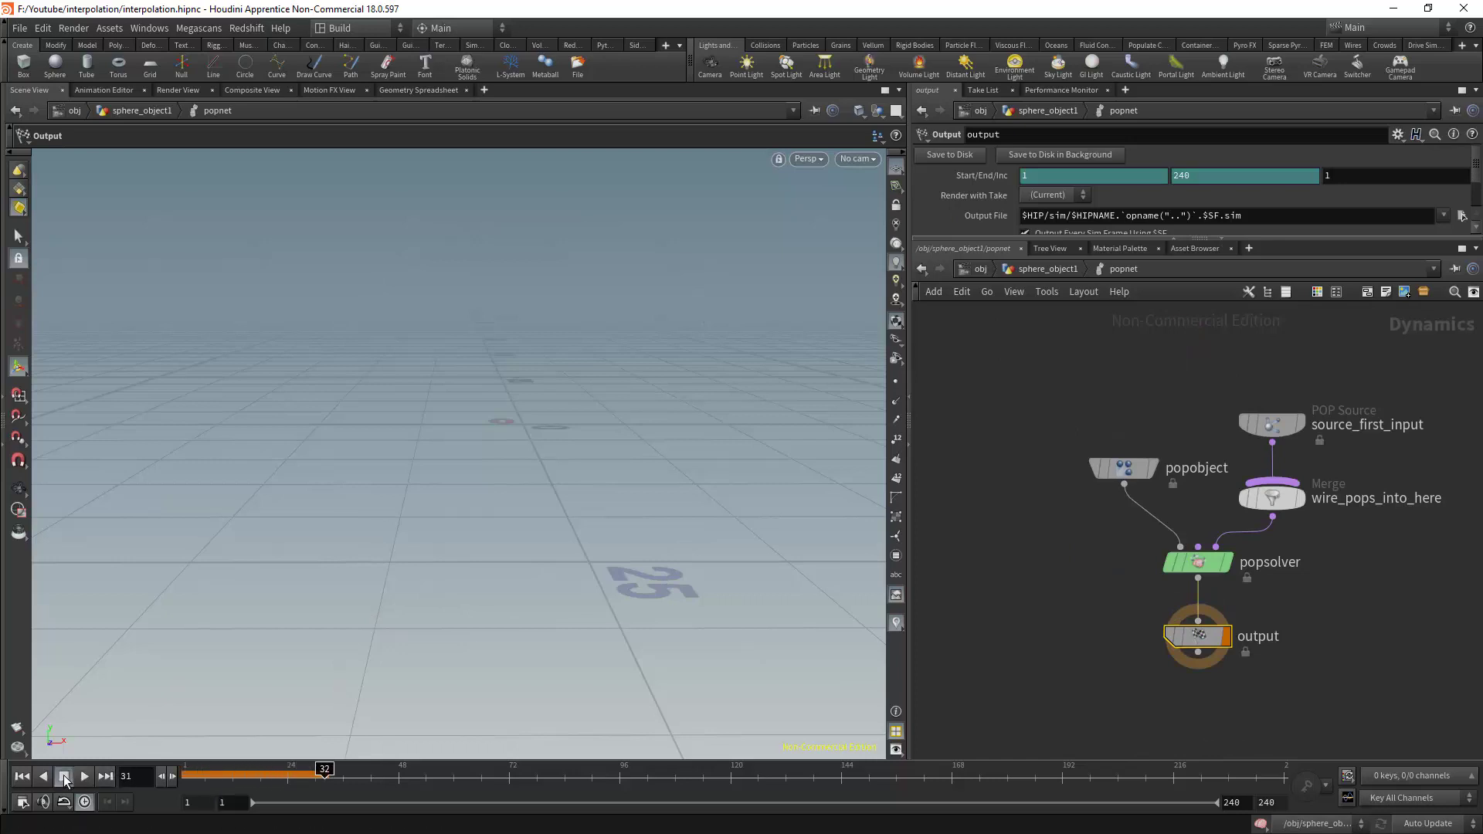
pyautogui.click(22, 776)
pyautogui.click(1050, 270)
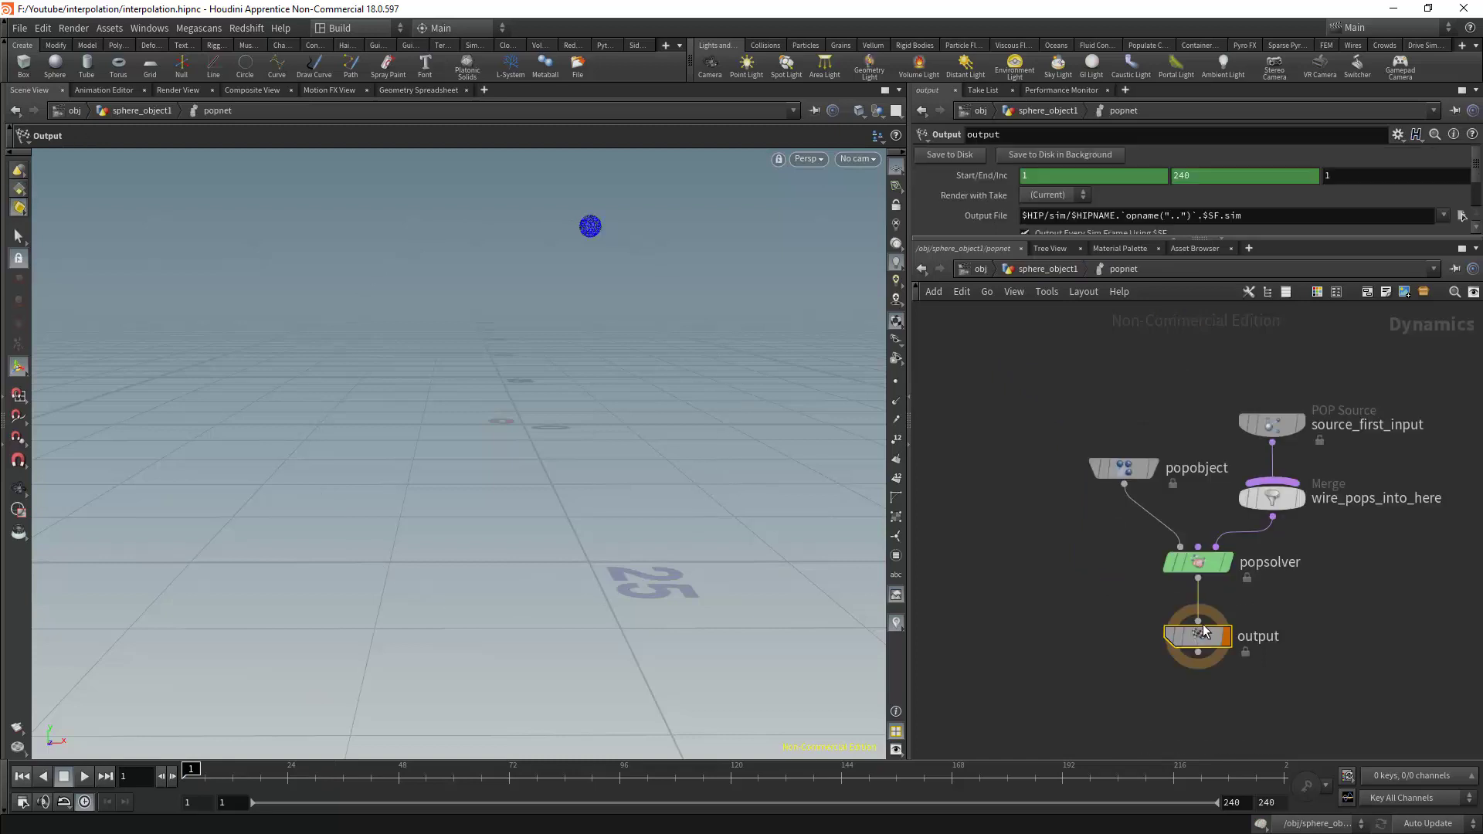
pyautogui.doubleClick(1215, 626)
pyautogui.click(1280, 430)
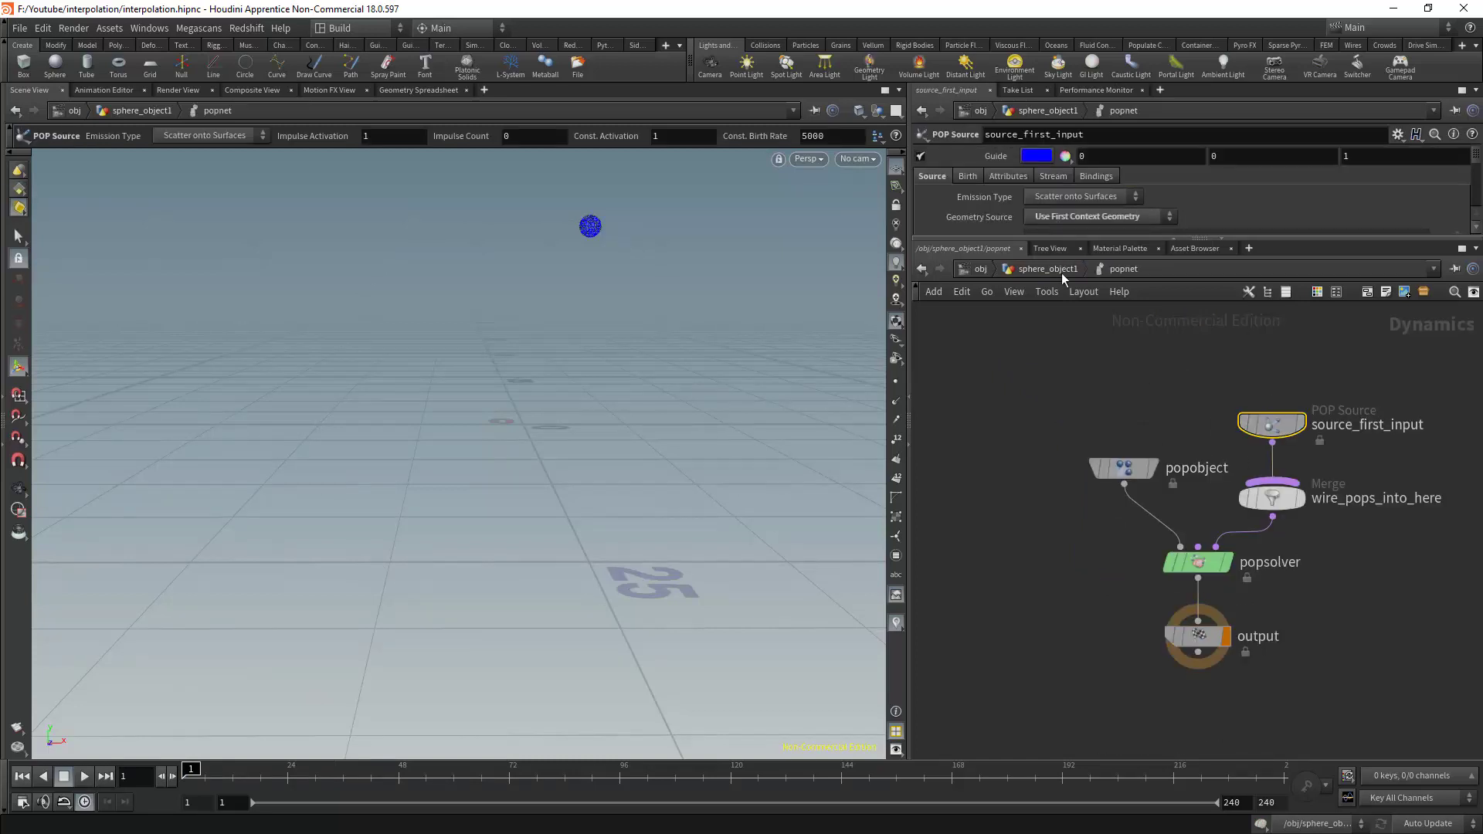
pyautogui.click(1061, 270)
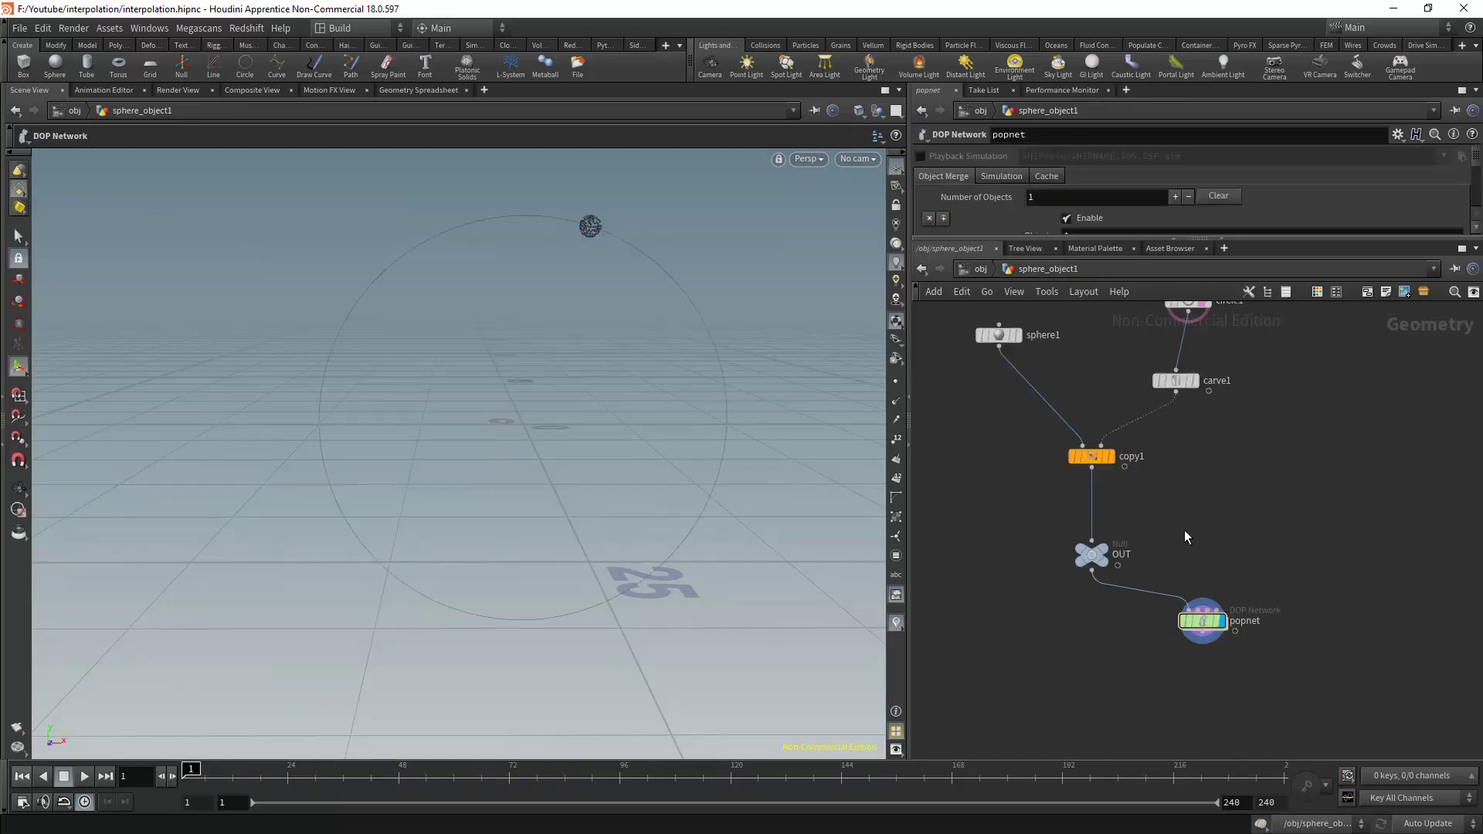
pyautogui.click(1096, 457)
pyautogui.middleClick(1097, 462)
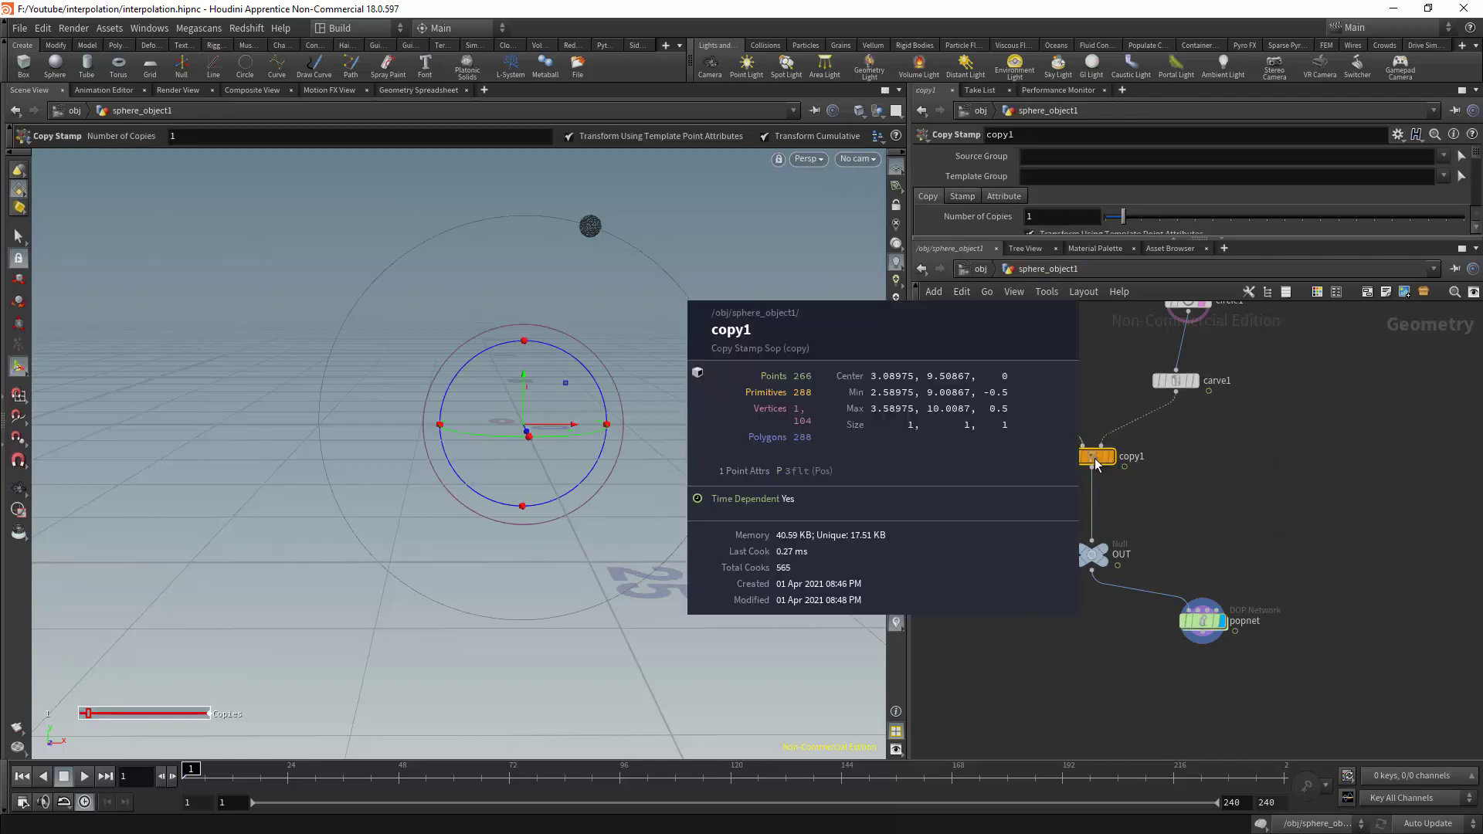
pyautogui.doubleClick(1202, 621)
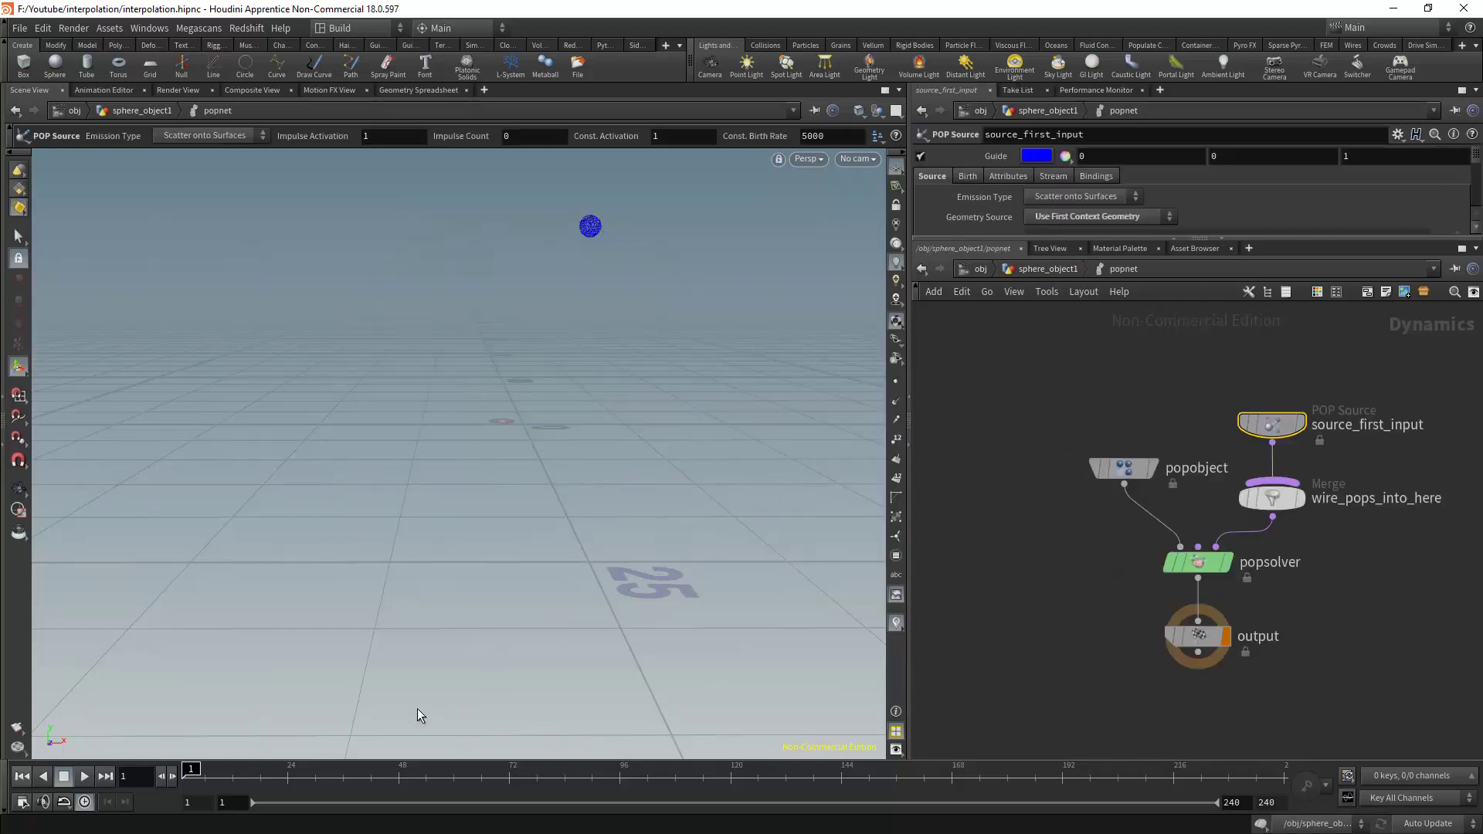
pyautogui.click(85, 777)
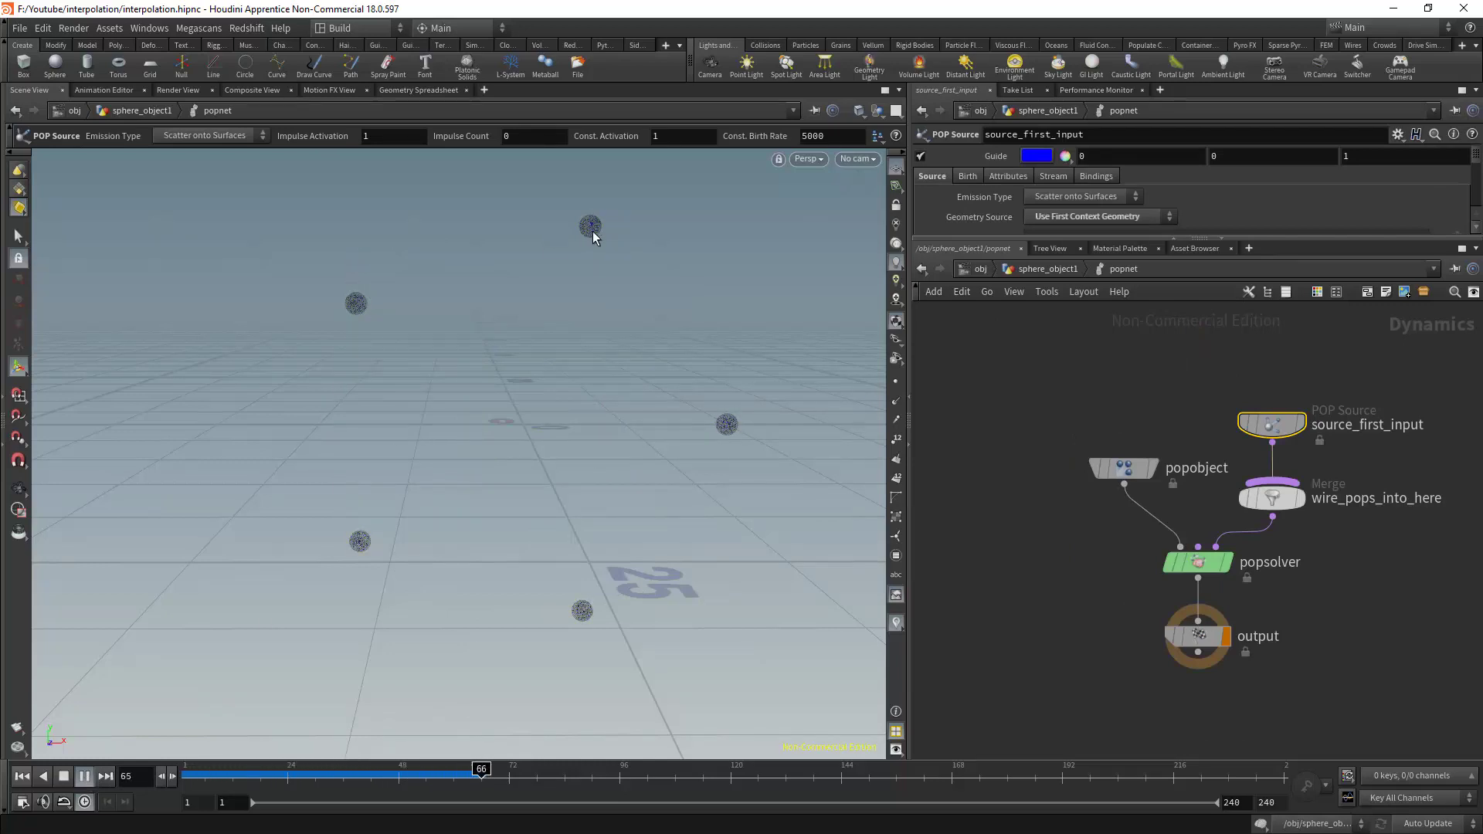
pyautogui.click(64, 777)
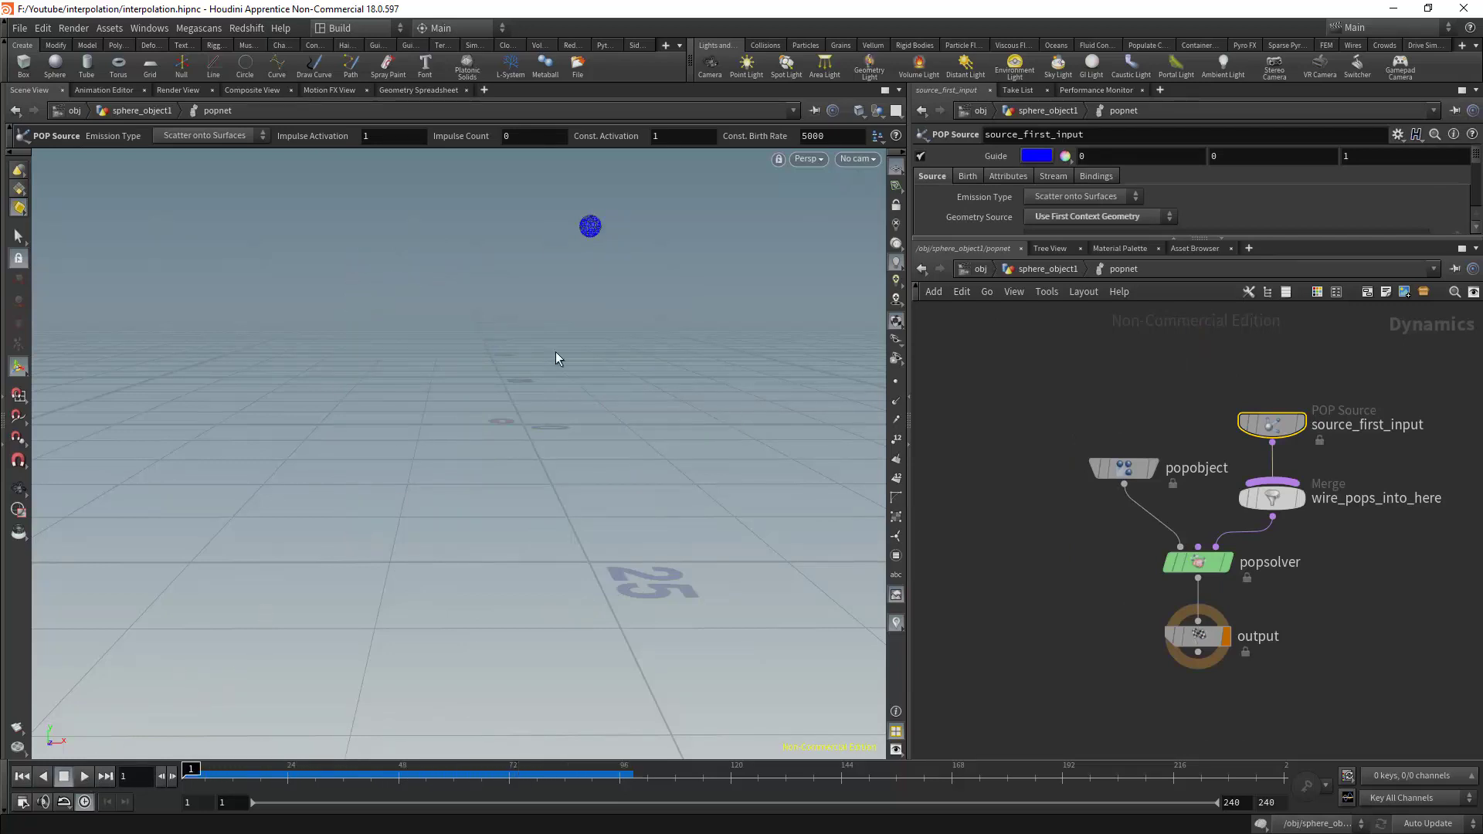
pyautogui.click(1043, 359)
pyautogui.click(1038, 268)
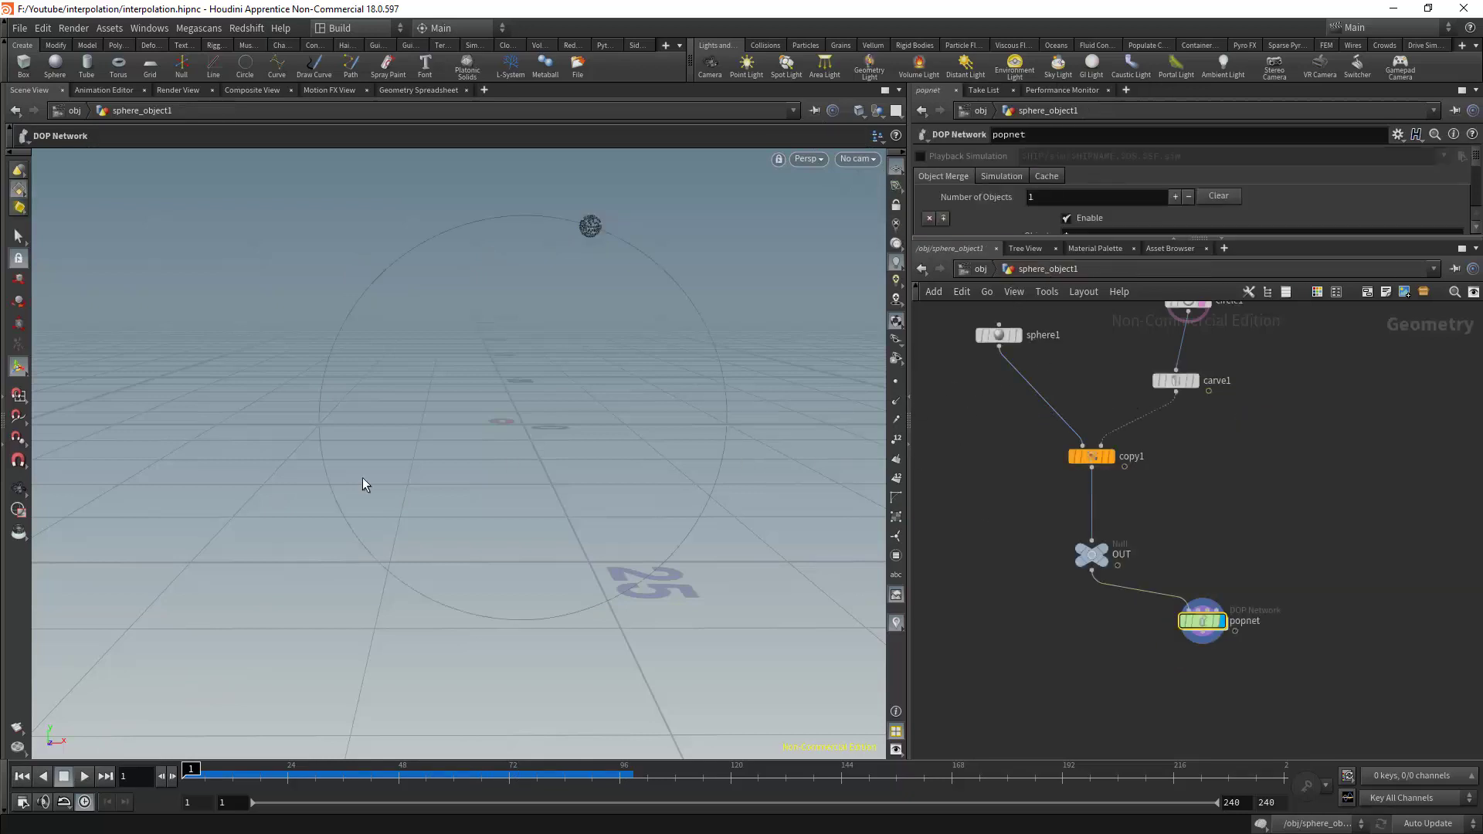
# Set the playback step to 0.2 in Global Animation Options
pyautogui.click(22, 801)
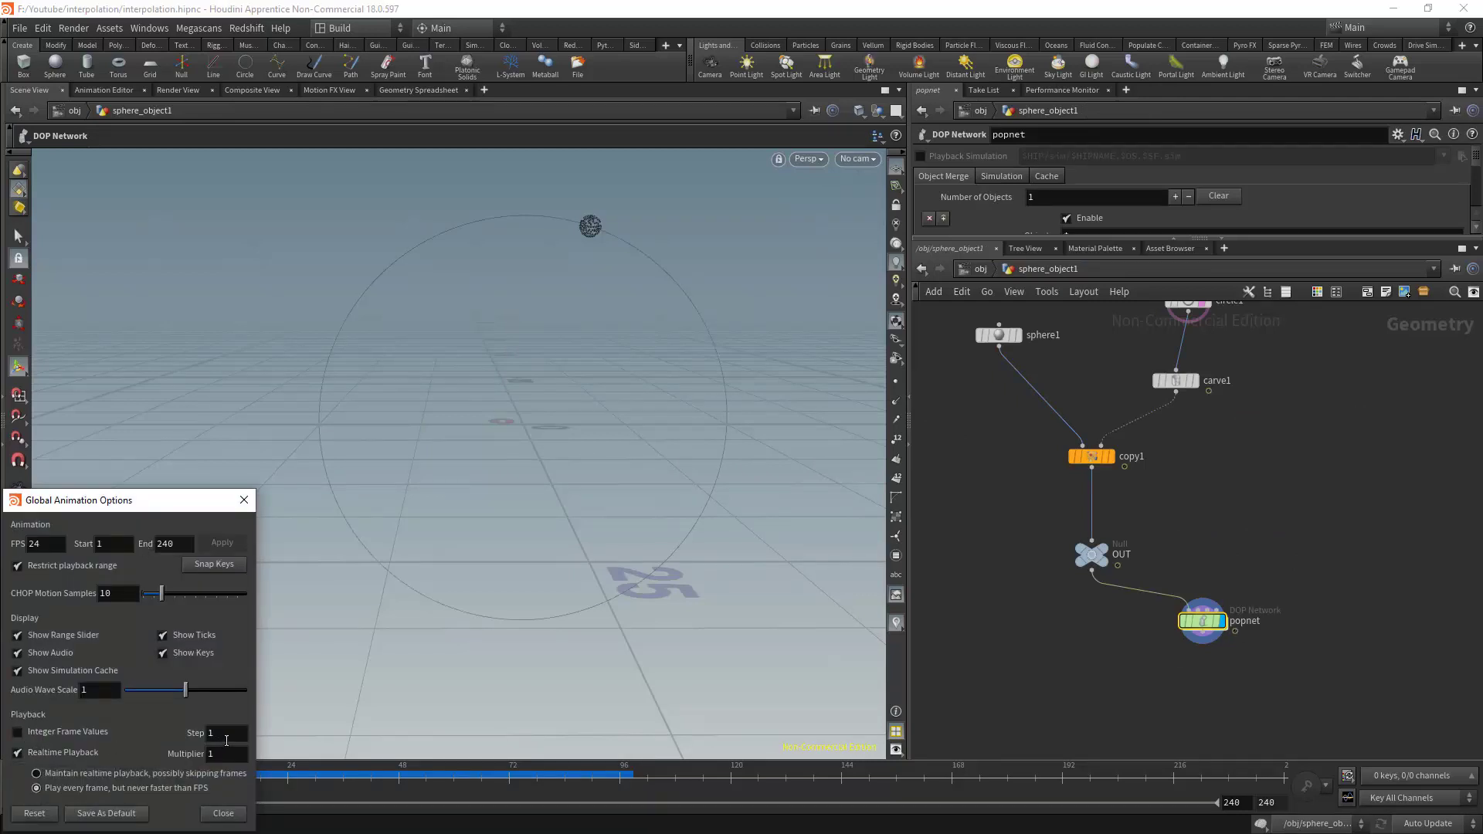
pyautogui.write('0.')
pyautogui.write('2')
pyautogui.press('Return')
pyautogui.moveTo(96, 500); pyautogui.dragTo(682, 432)
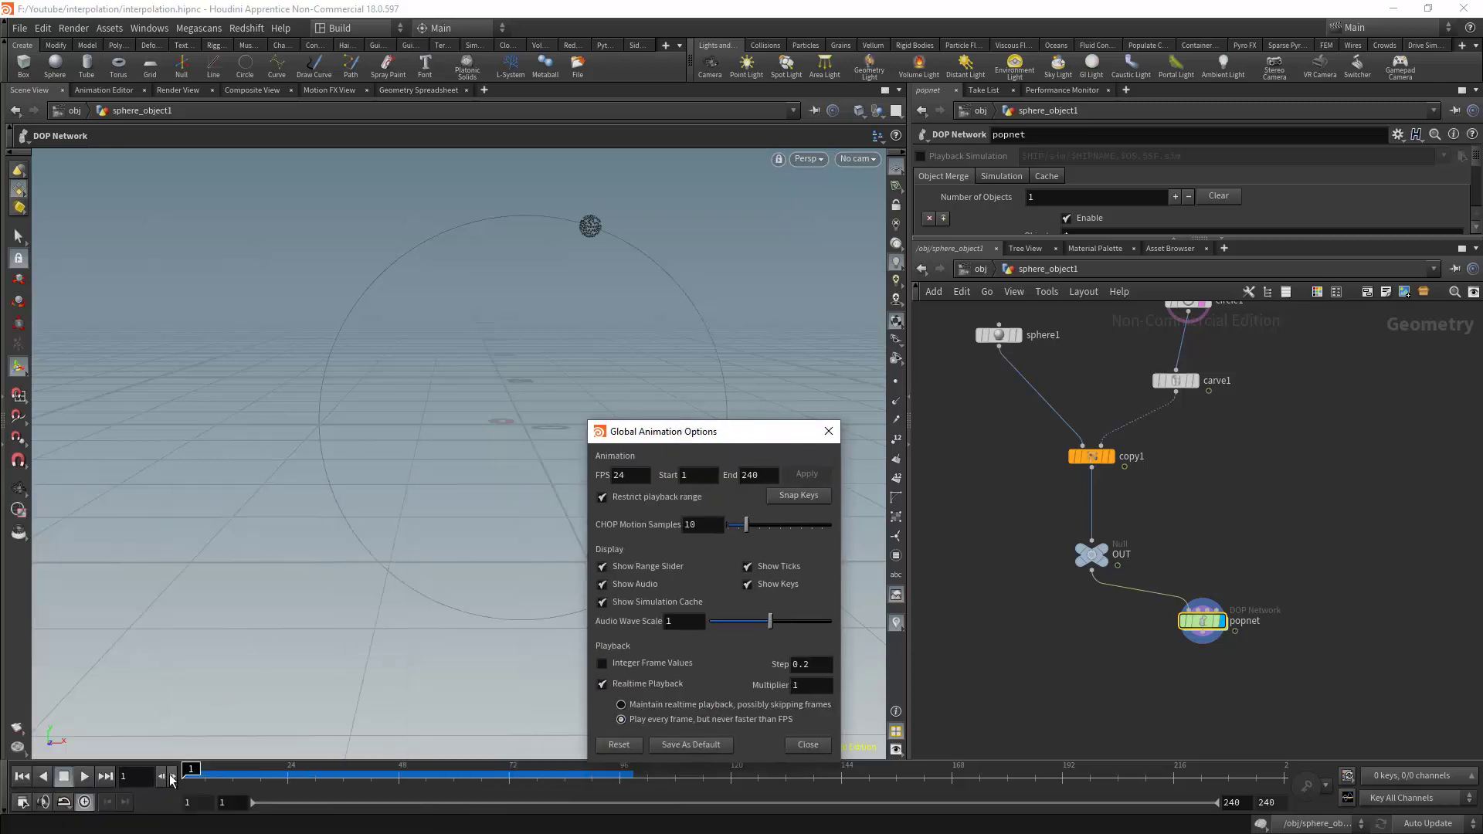
# Display the OUT null and step through subframes to check the sphere's motion
pyautogui.click(171, 777)
pyautogui.click(1103, 554)
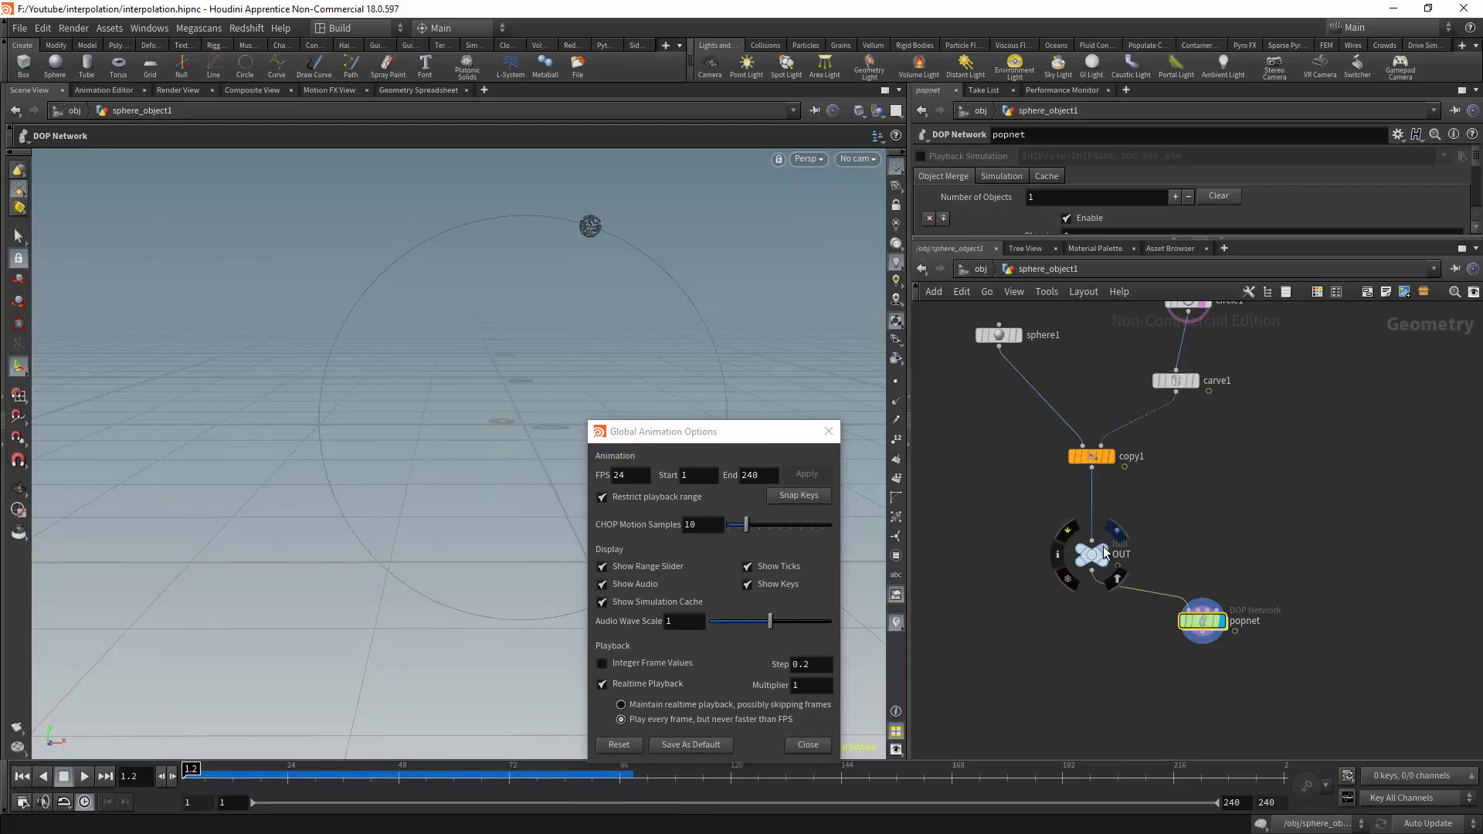
pyautogui.click(173, 777)
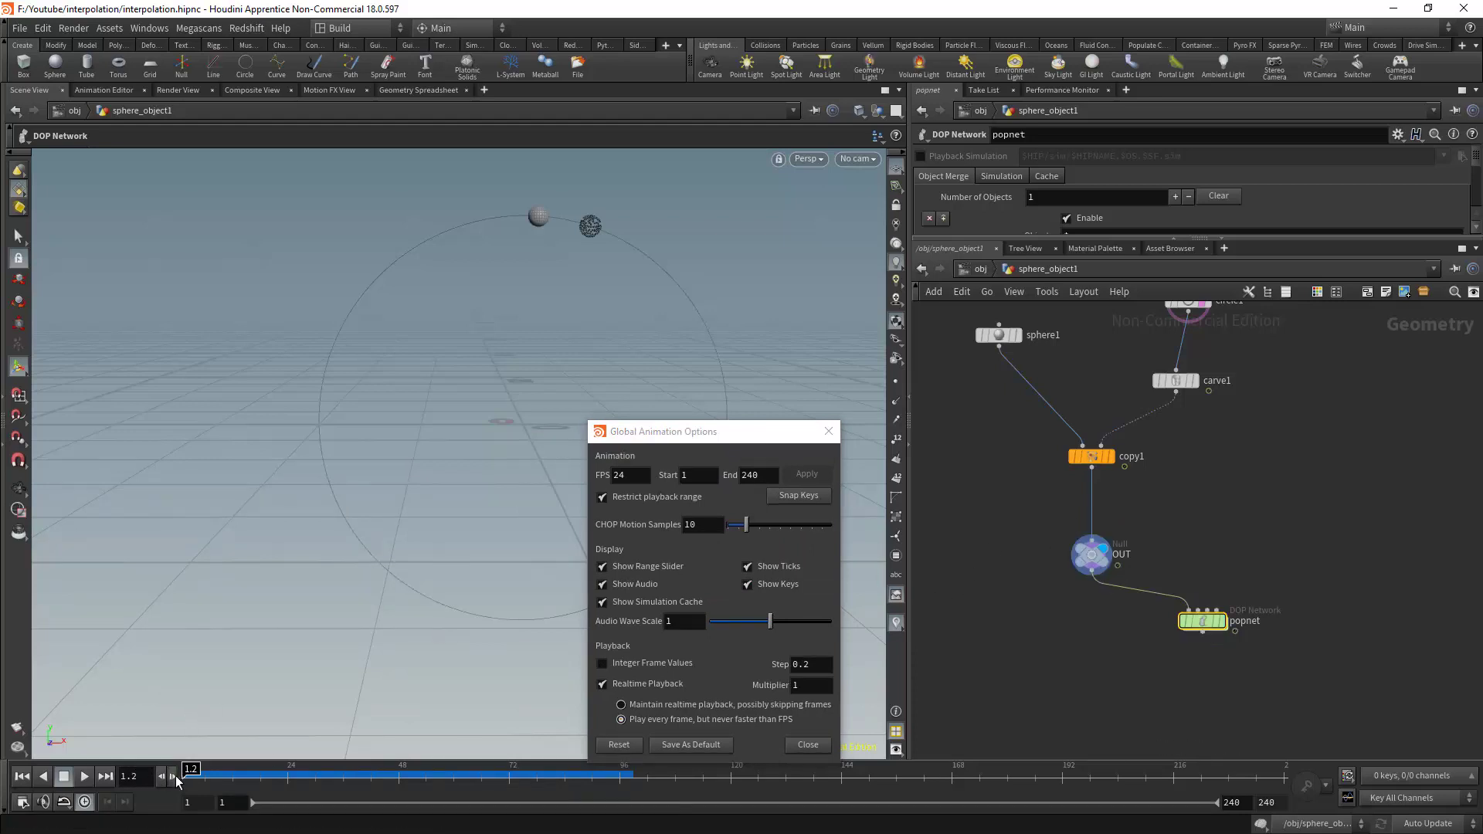
pyautogui.click(173, 777)
pyautogui.click(173, 777)
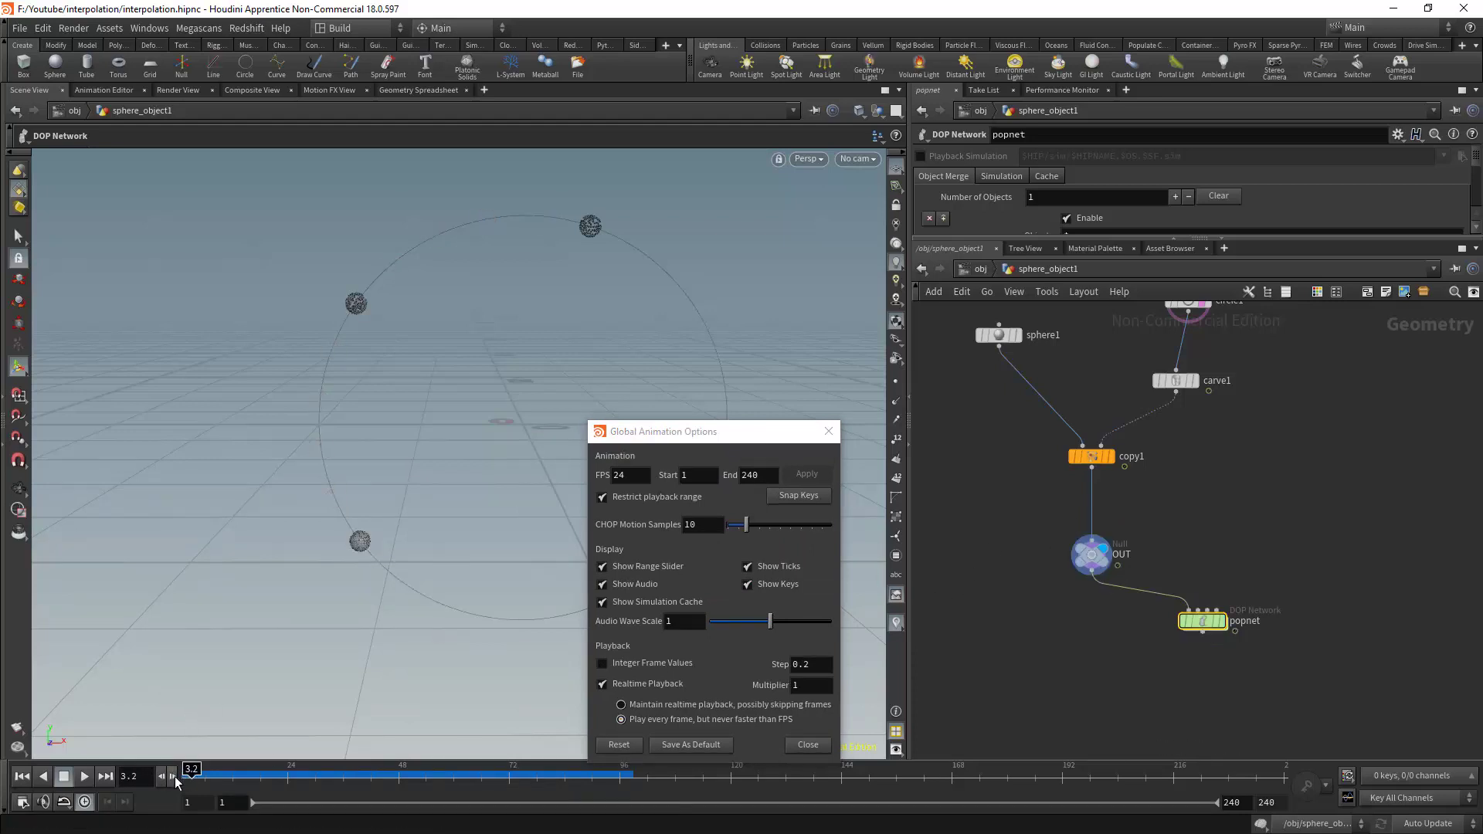
pyautogui.click(173, 777)
pyautogui.click(175, 778)
pyautogui.click(174, 778)
pyautogui.click(175, 778)
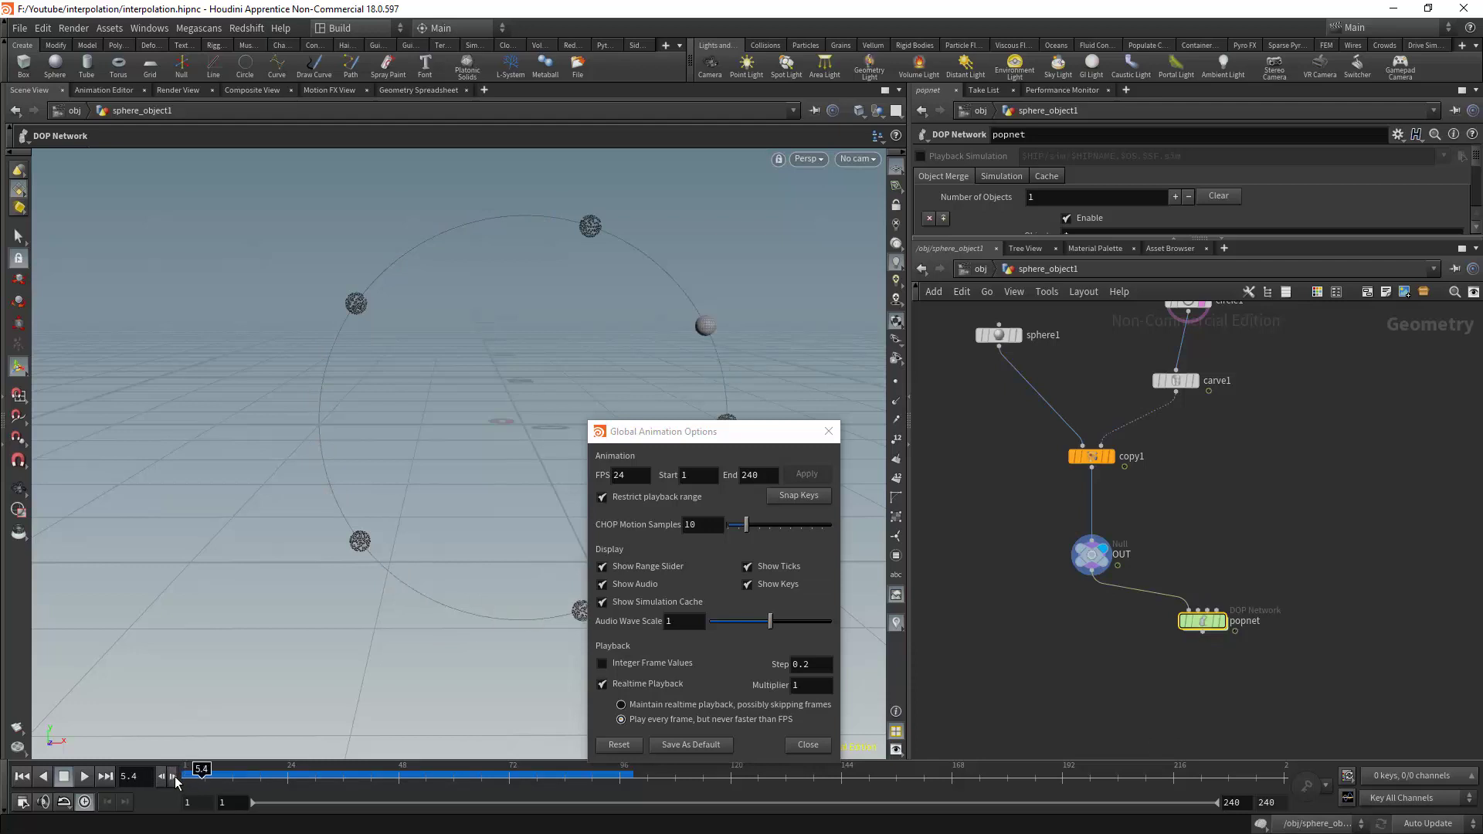
pyautogui.click(175, 778)
# Step on to frame 7.2, then close the animation options window
pyautogui.moveTo(726, 438); pyautogui.dragTo(437, 355)
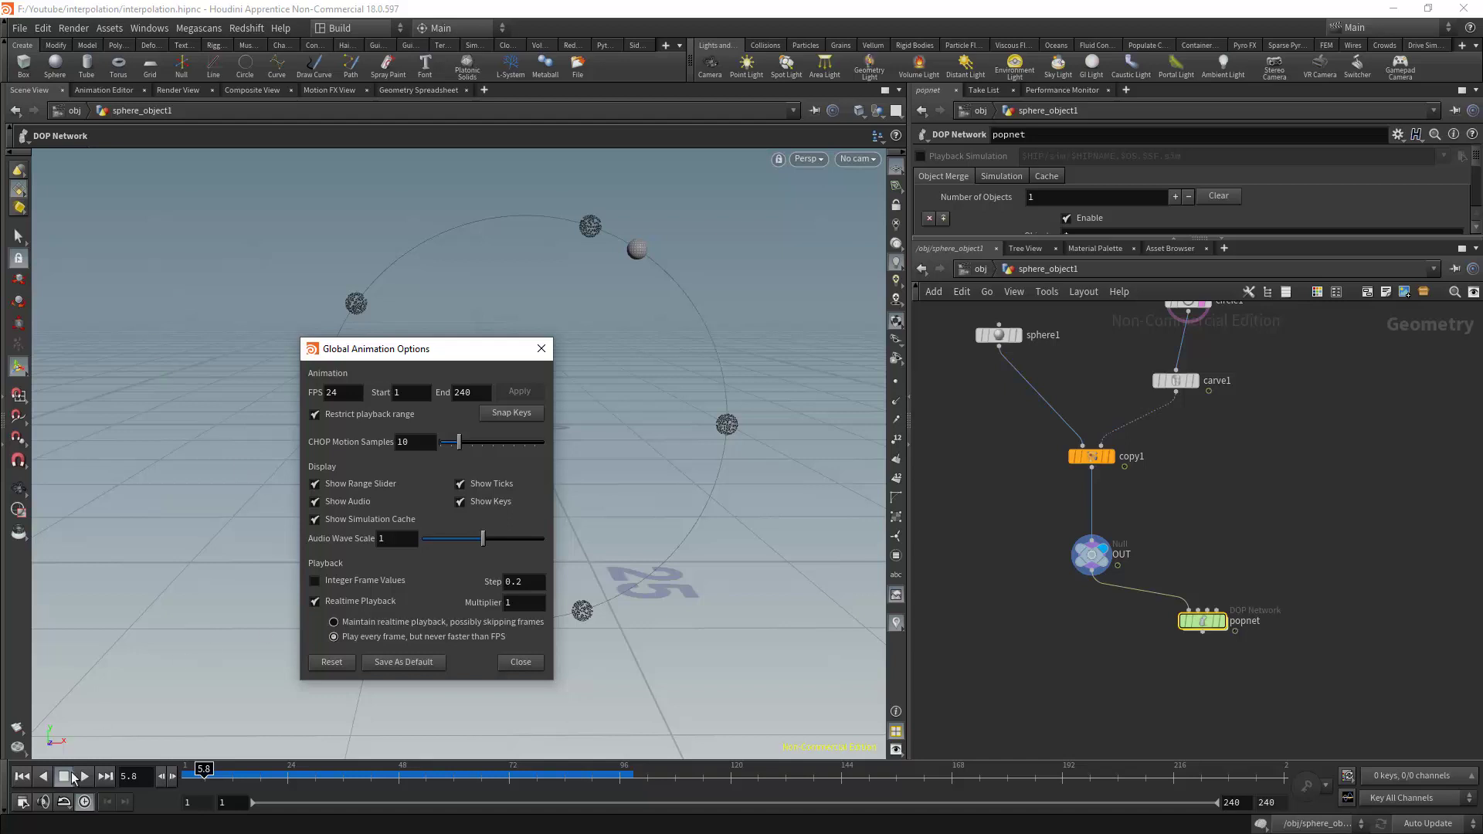
pyautogui.click(171, 777)
pyautogui.click(172, 778)
pyautogui.click(171, 777)
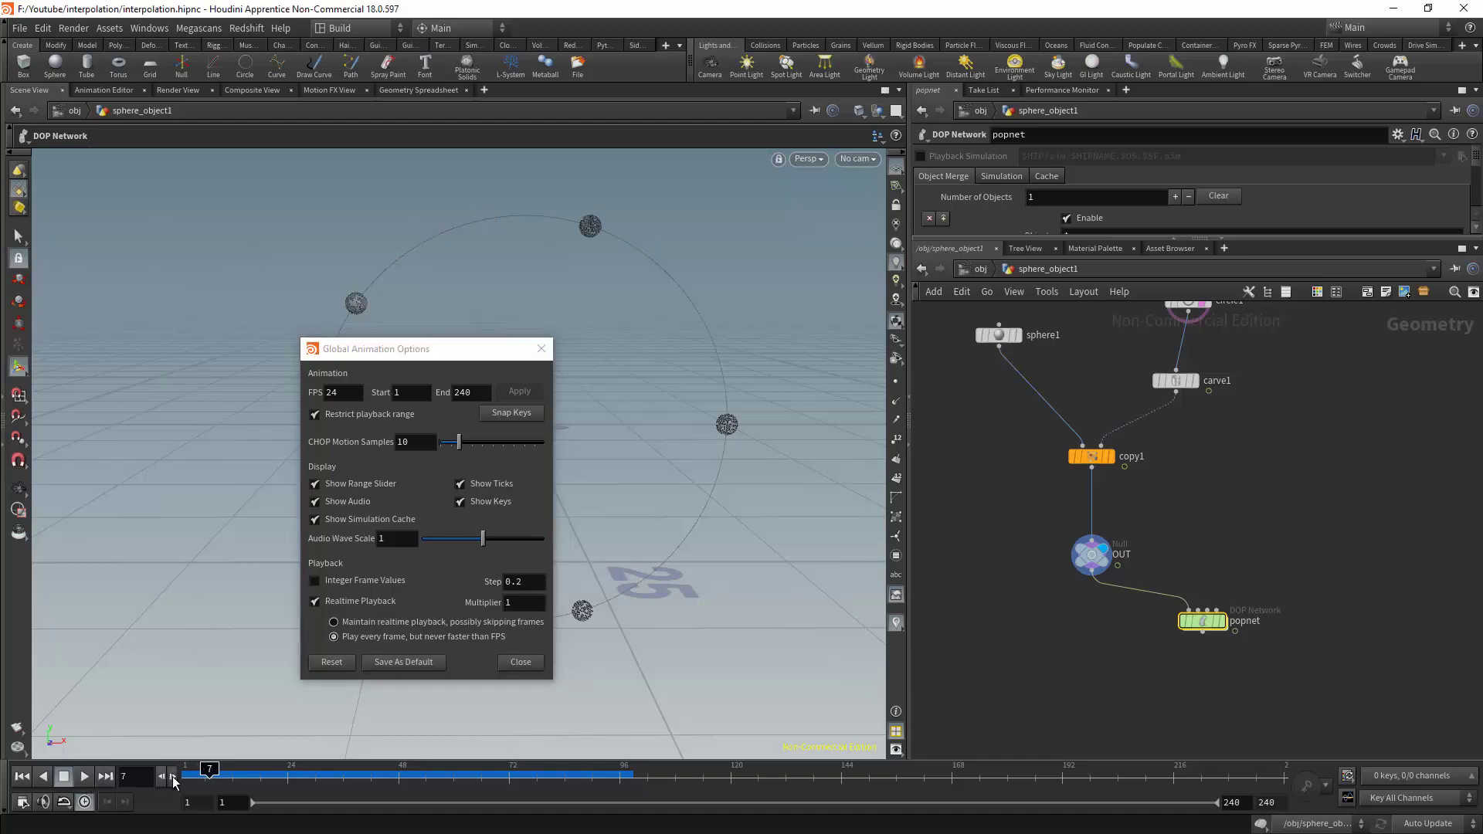
pyautogui.moveTo(379, 349)
pyautogui.mouseDown()
pyautogui.moveTo(639, 331)
pyautogui.moveTo(614, 353)
pyautogui.mouseUp()
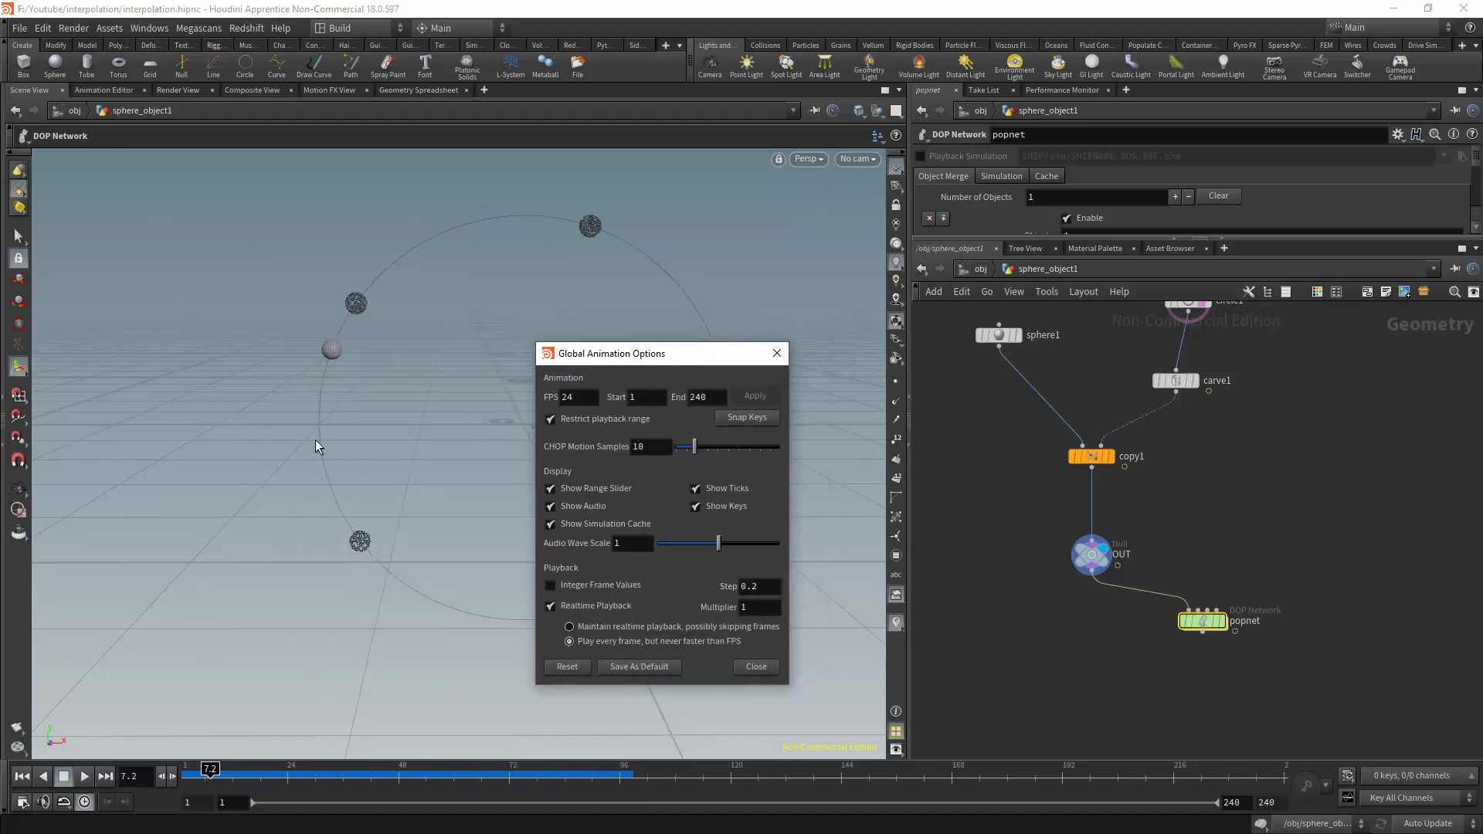
pyautogui.click(776, 354)
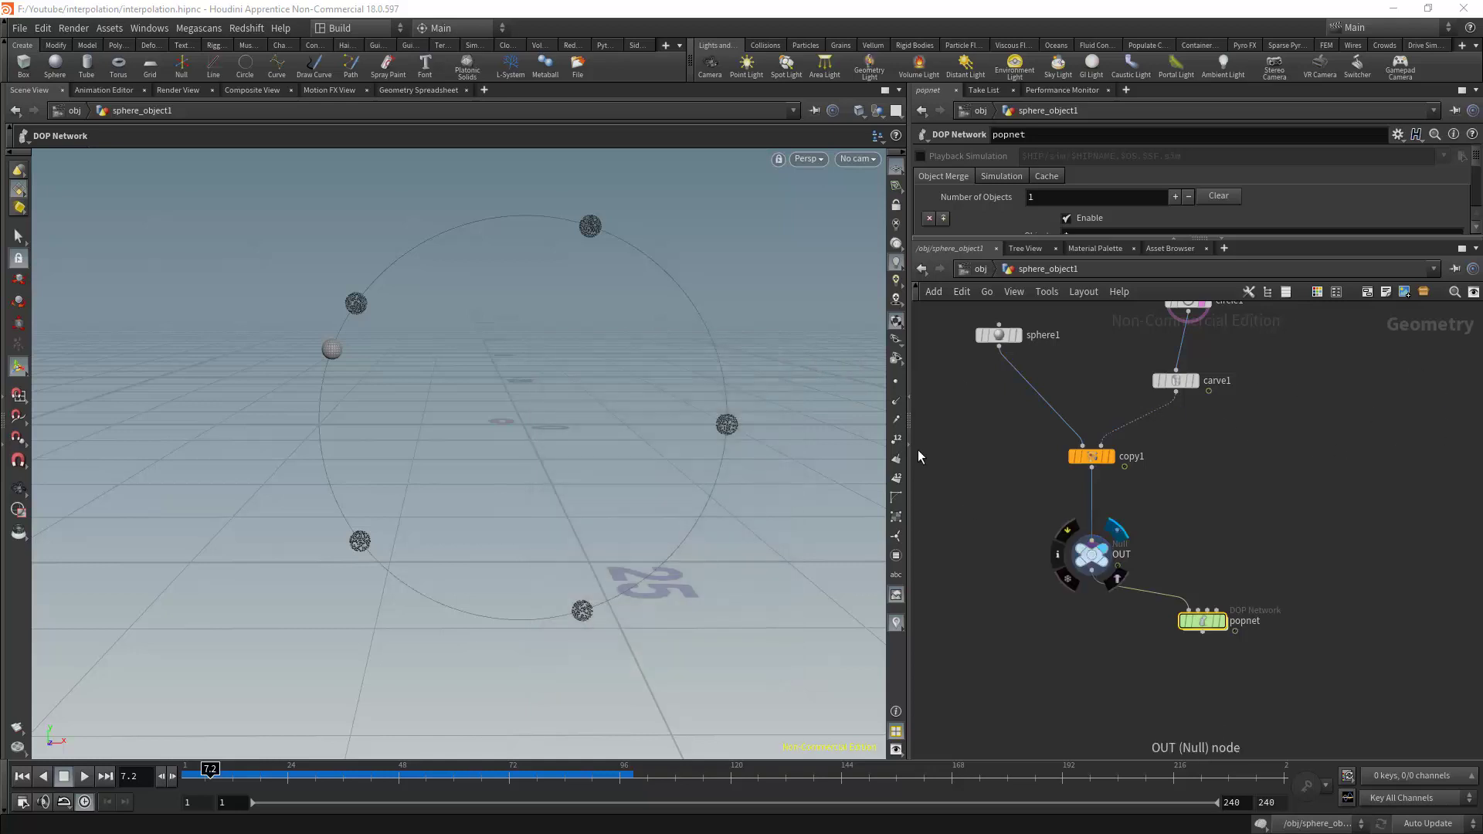
# Insert a displayed File Cache node filecache1 between OUT and popnet and enlarge its parameter pane
pyautogui.moveTo(1091, 551); pyautogui.dragTo(1074, 509)
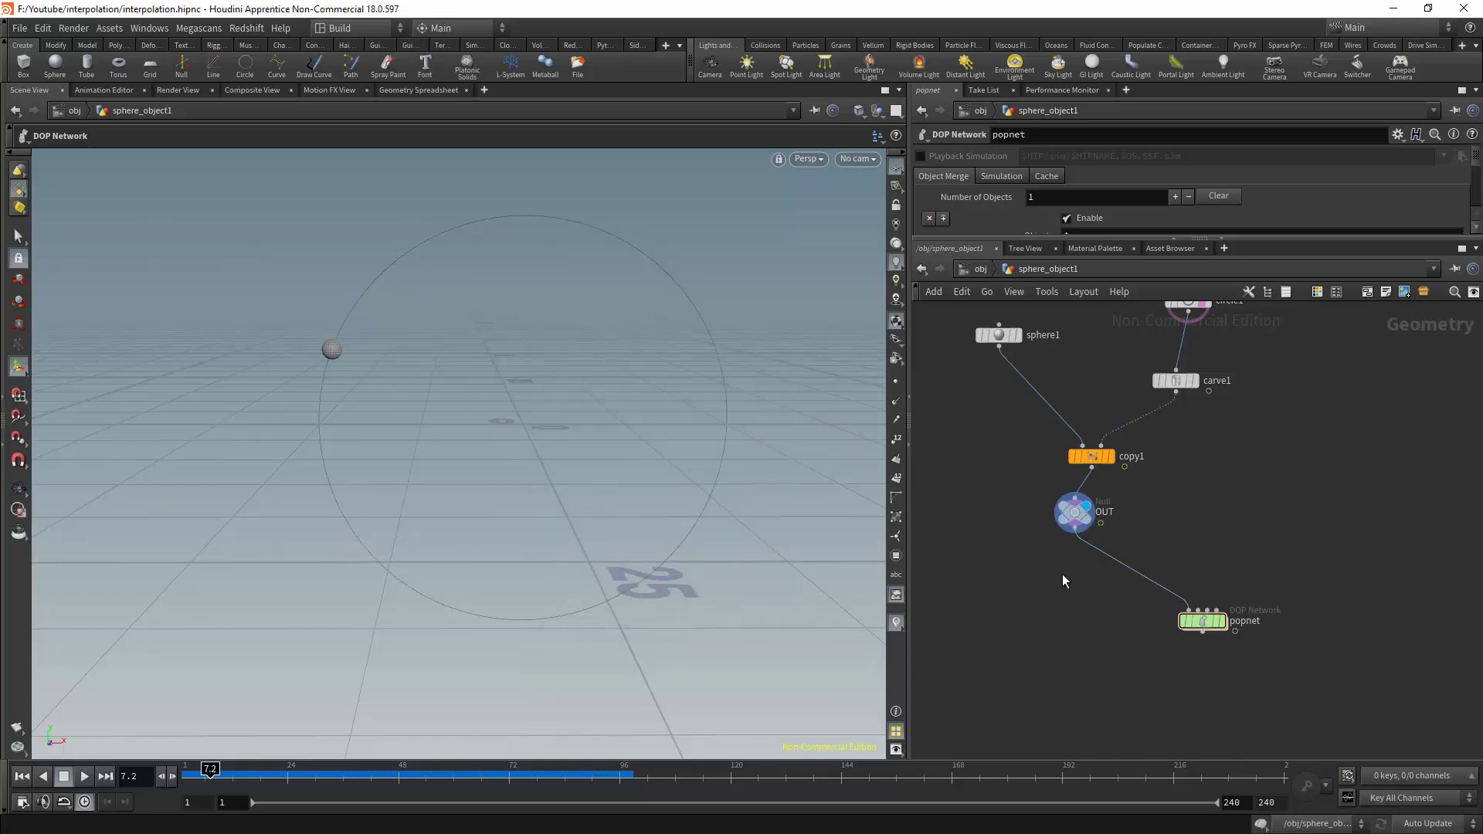
pyautogui.press('Tab')
pyautogui.write('fil')
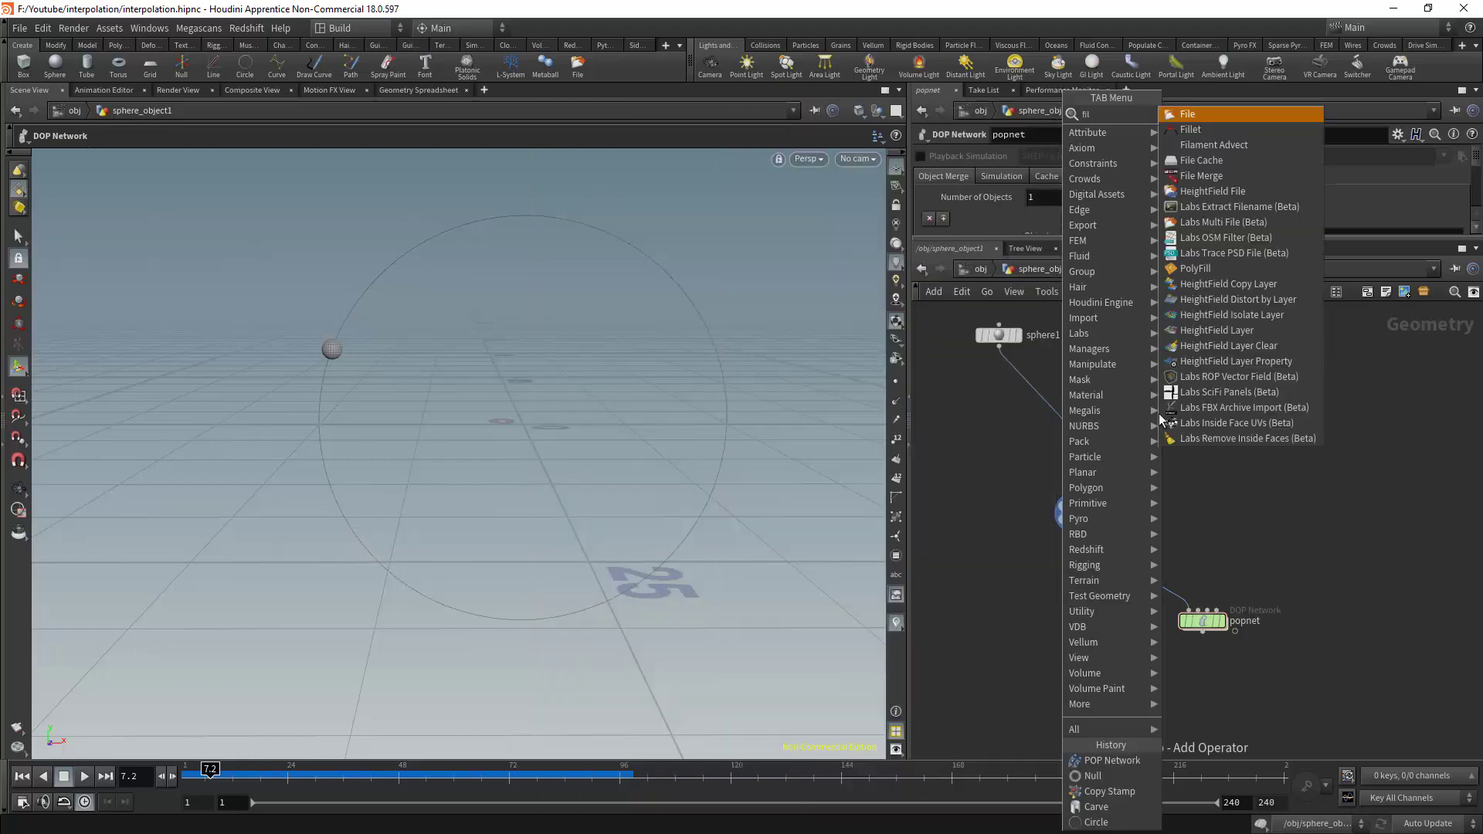
pyautogui.click(1207, 161)
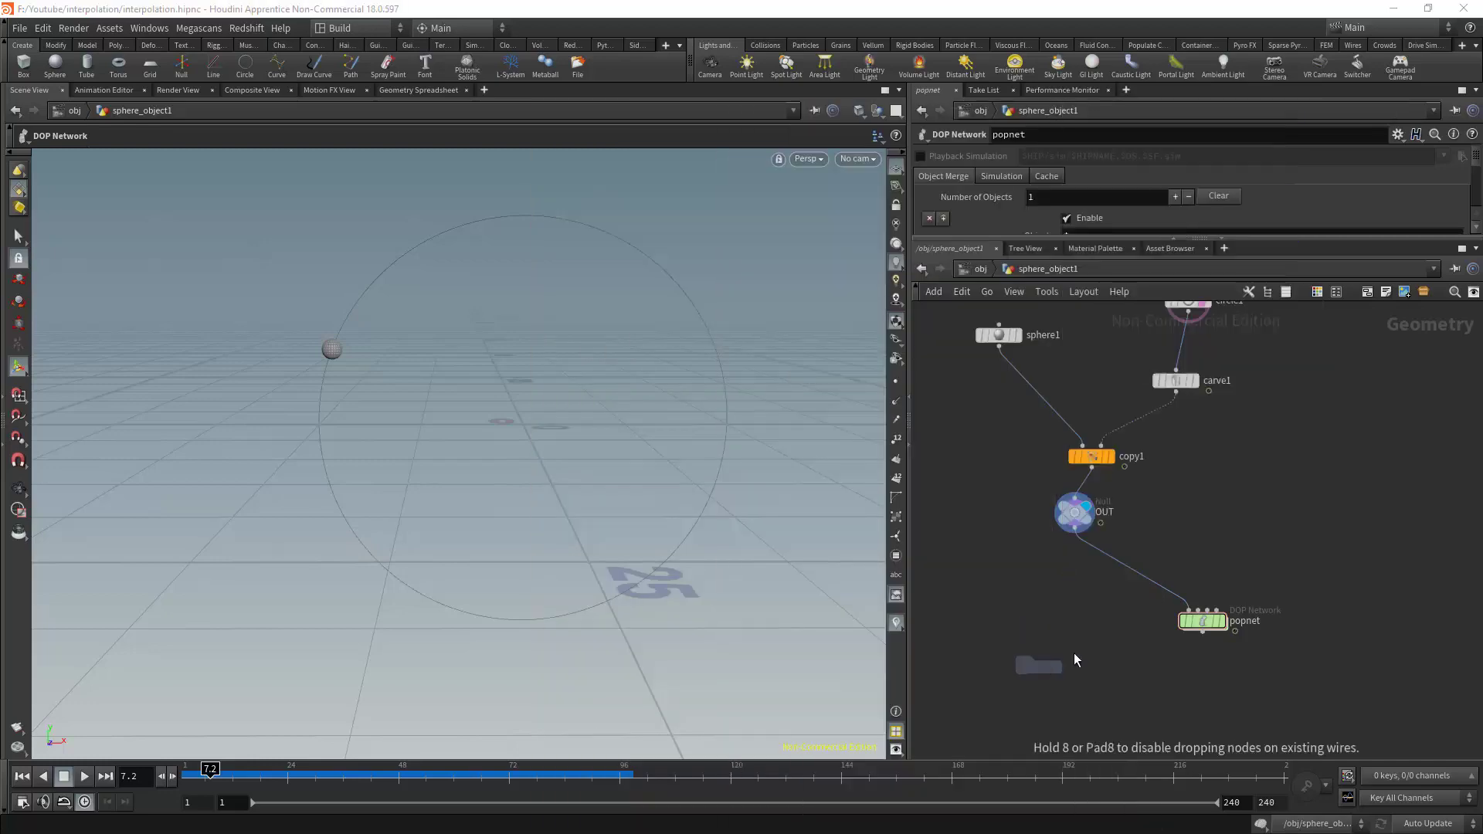
pyautogui.click(1116, 563)
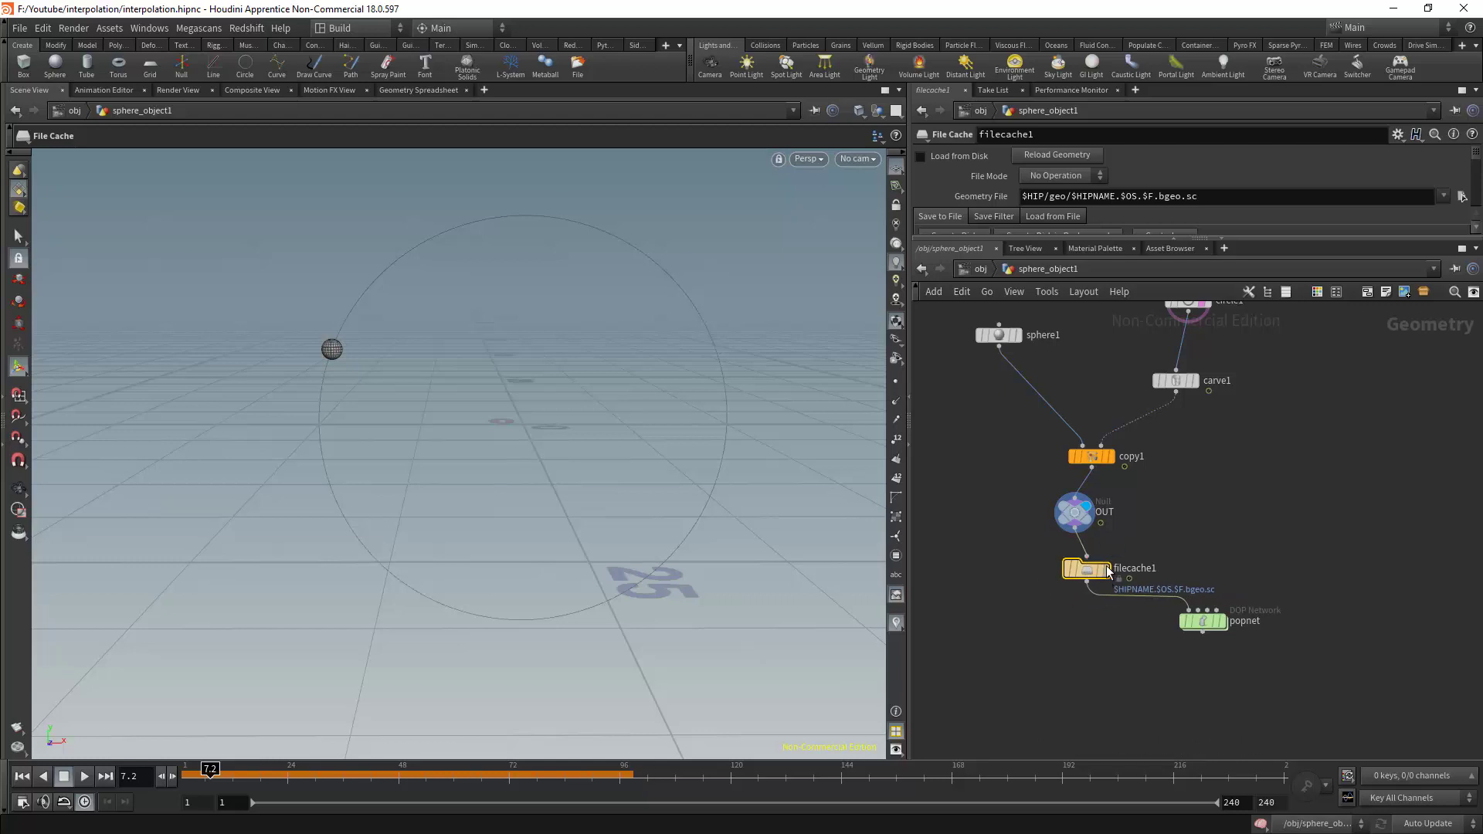
pyautogui.click(1103, 570)
pyautogui.moveTo(1086, 591); pyautogui.dragTo(1083, 622)
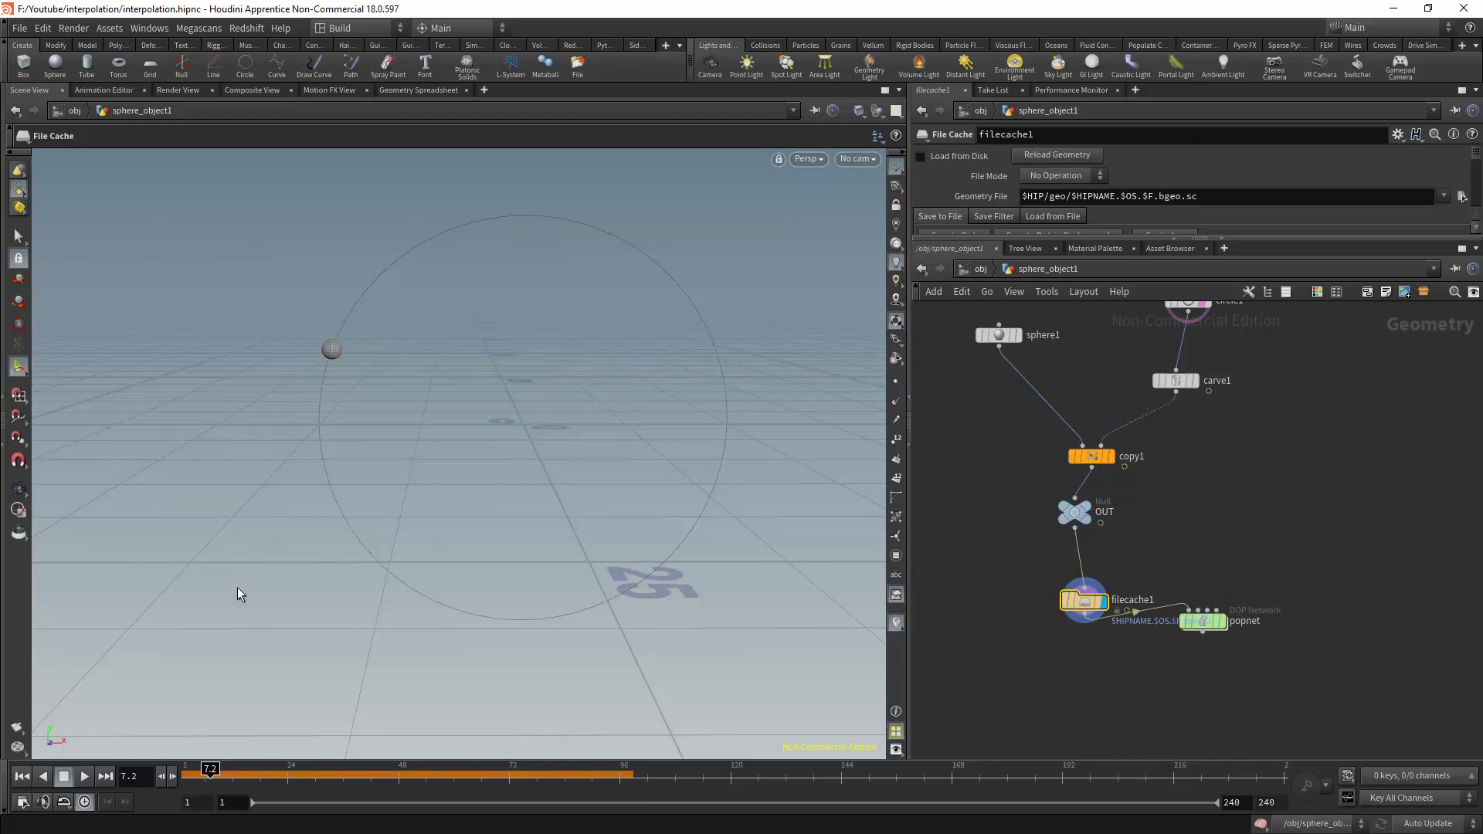
pyautogui.moveTo(1293, 238); pyautogui.dragTo(1305, 360)
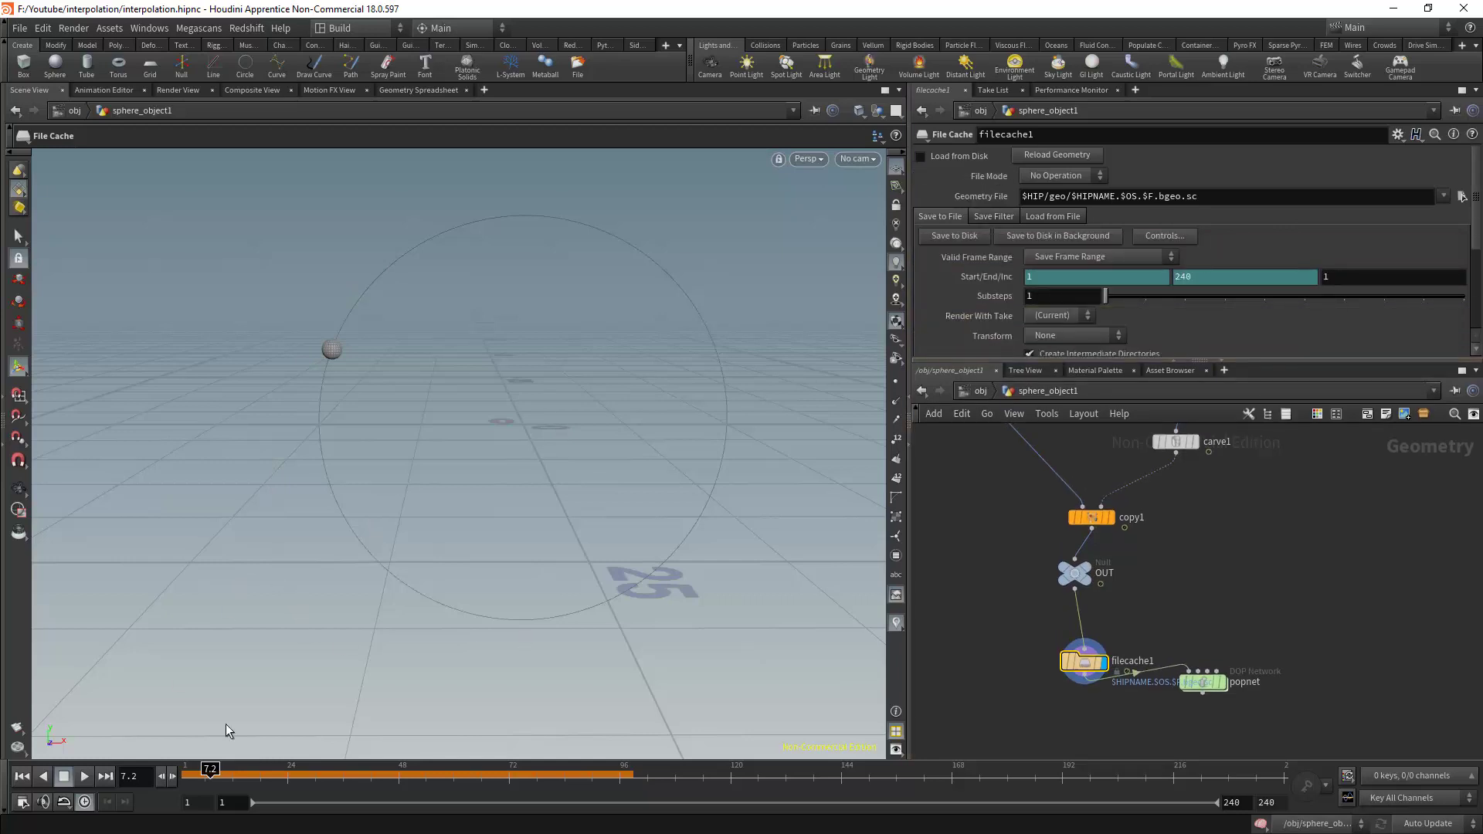
pyautogui.moveTo(209, 769); pyautogui.dragTo(186, 768)
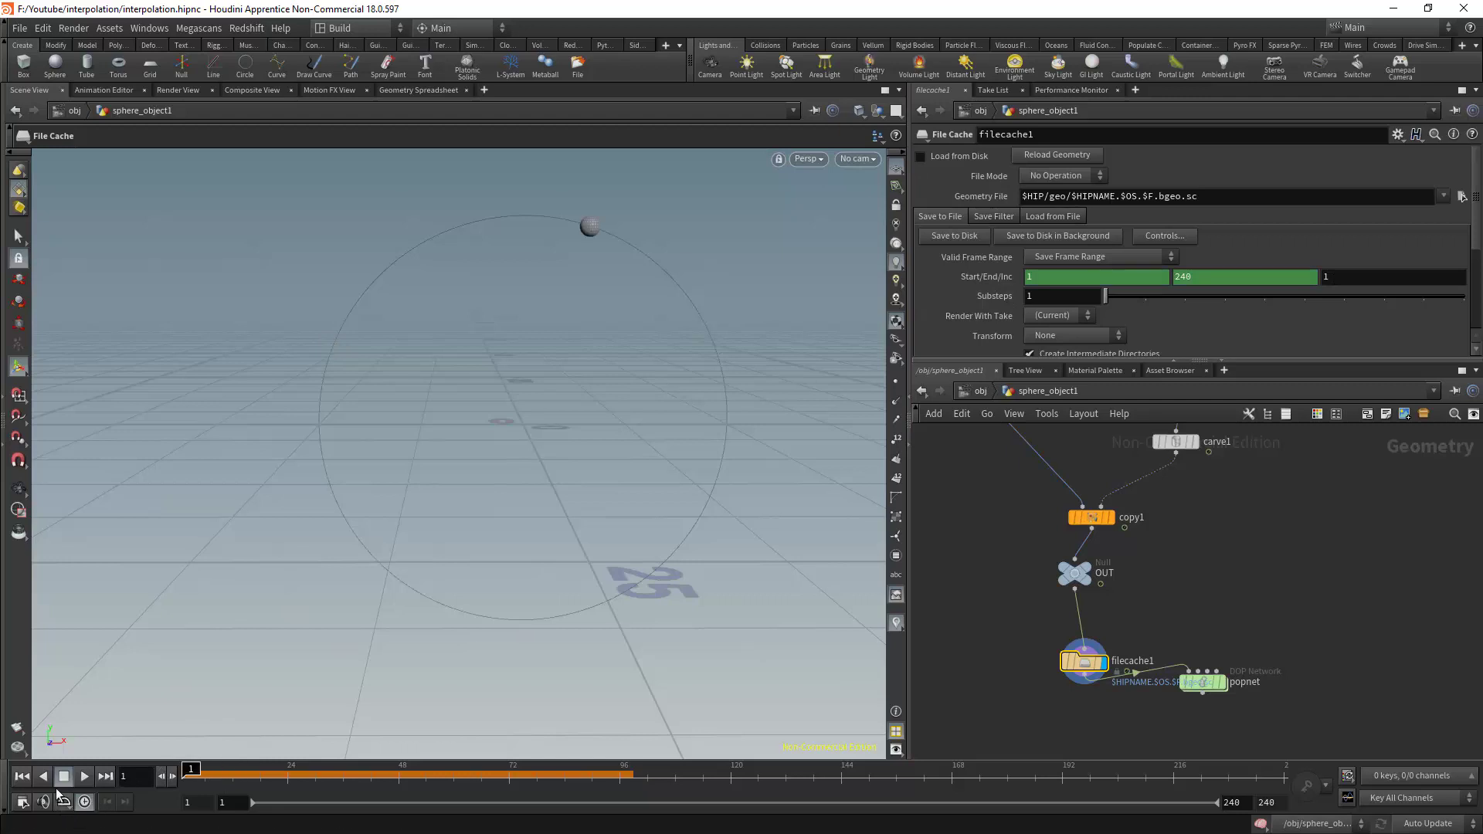
# Show Global Animation Options (24 FPS, frames 1–240) at left, step to frame 3, and lower popnet
pyautogui.click(23, 802)
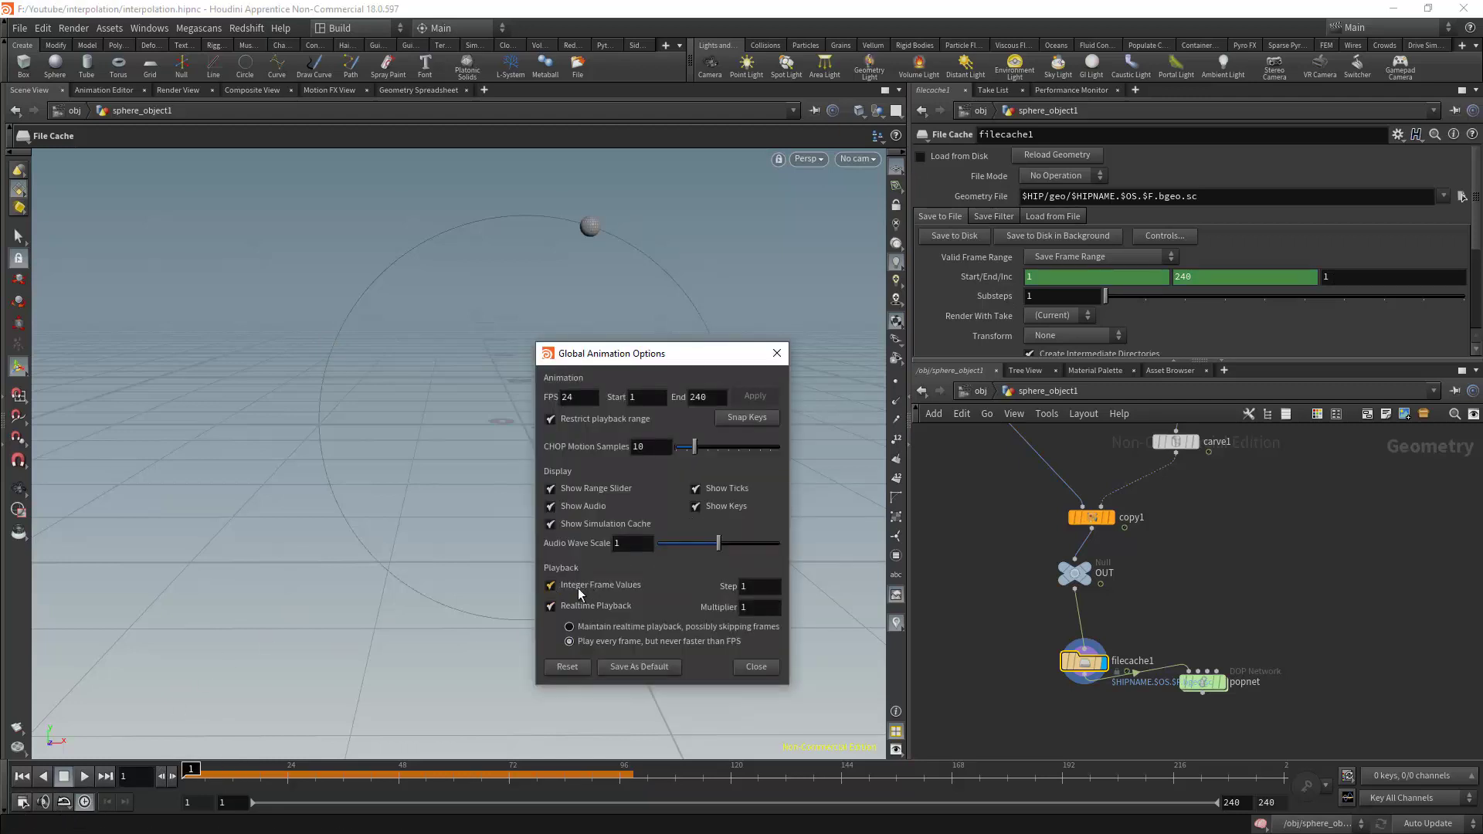
pyautogui.moveTo(698, 354); pyautogui.dragTo(223, 339)
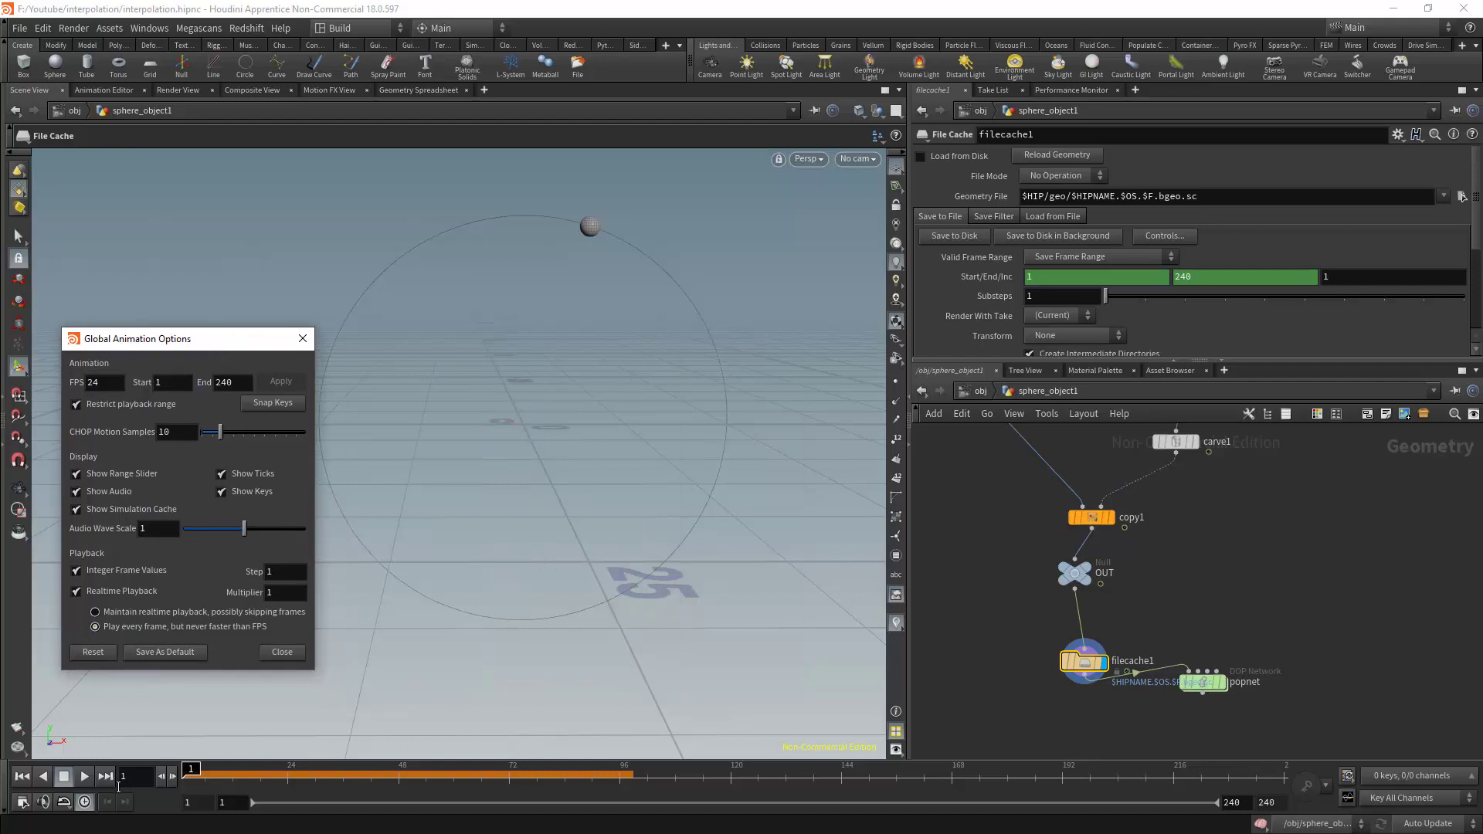
pyautogui.click(176, 782)
pyautogui.click(176, 781)
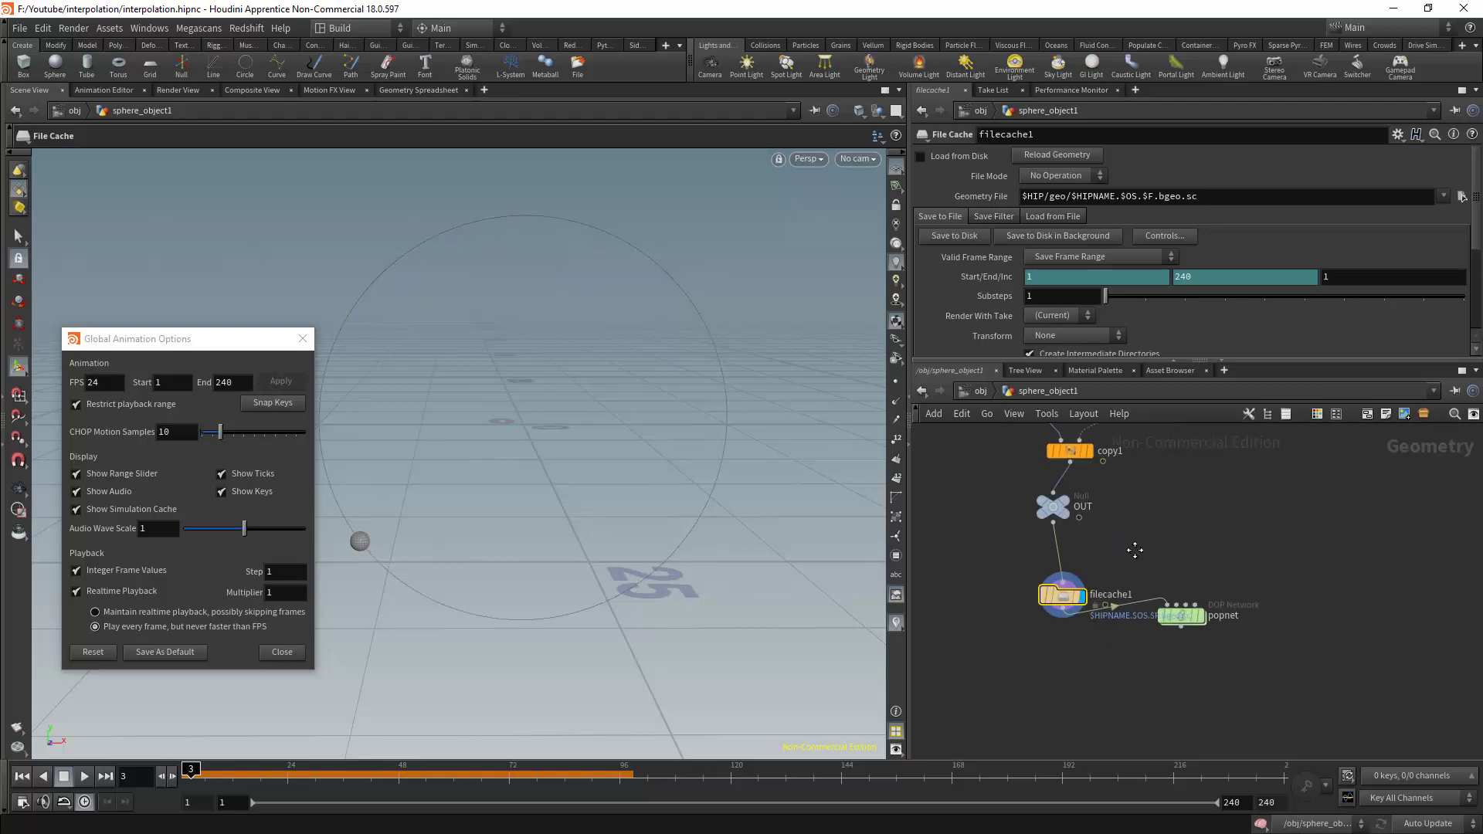
pyautogui.moveTo(1158, 623); pyautogui.dragTo(1137, 555, button='middle')
pyautogui.moveTo(1182, 615); pyautogui.dragTo(1211, 653)
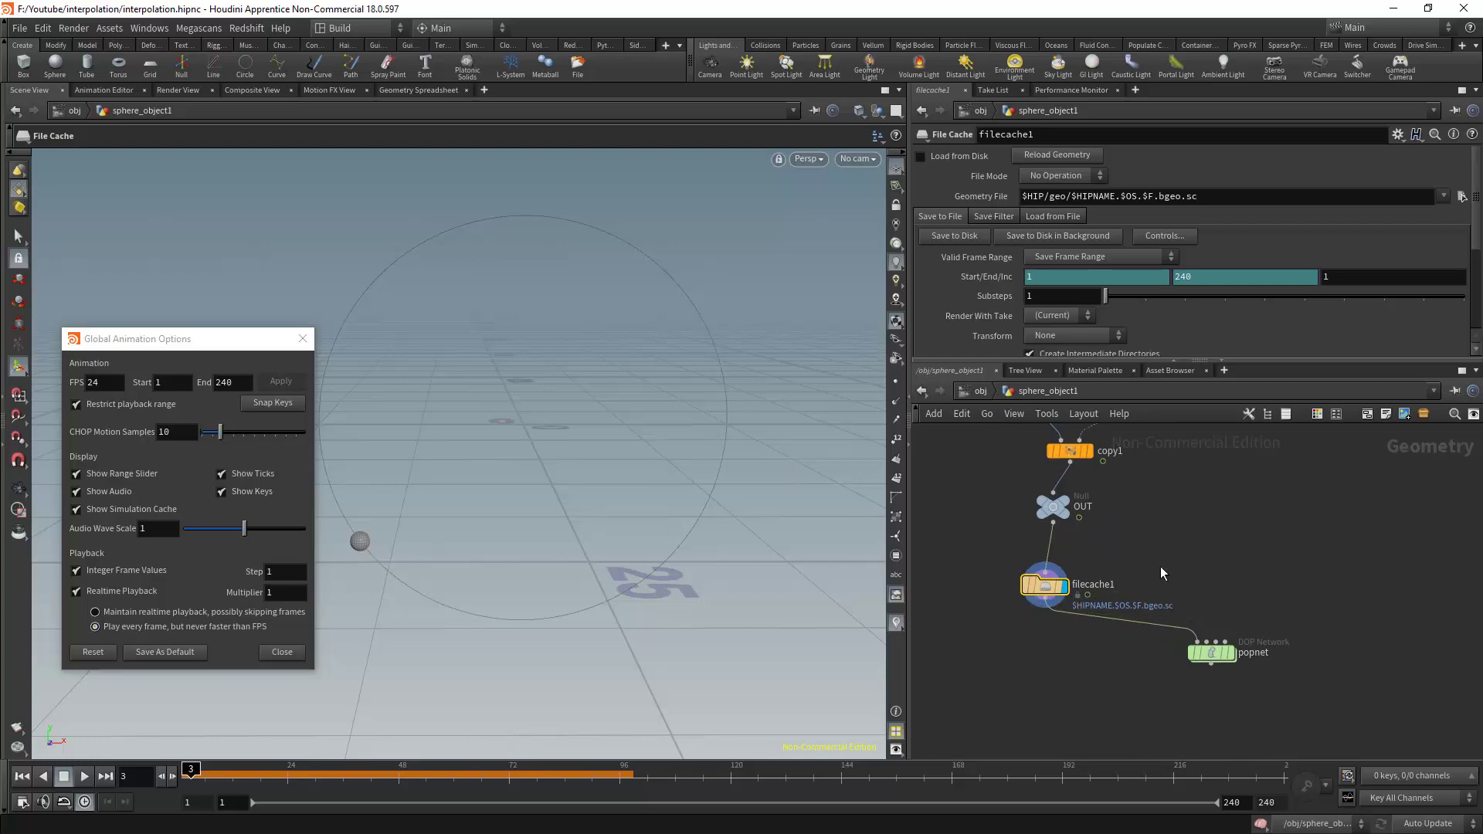
pyautogui.press('Tab')
# Add a Time Blend node timeblend1 between filecache1 and popnet, then reselect filecache1
pyautogui.write('tim')
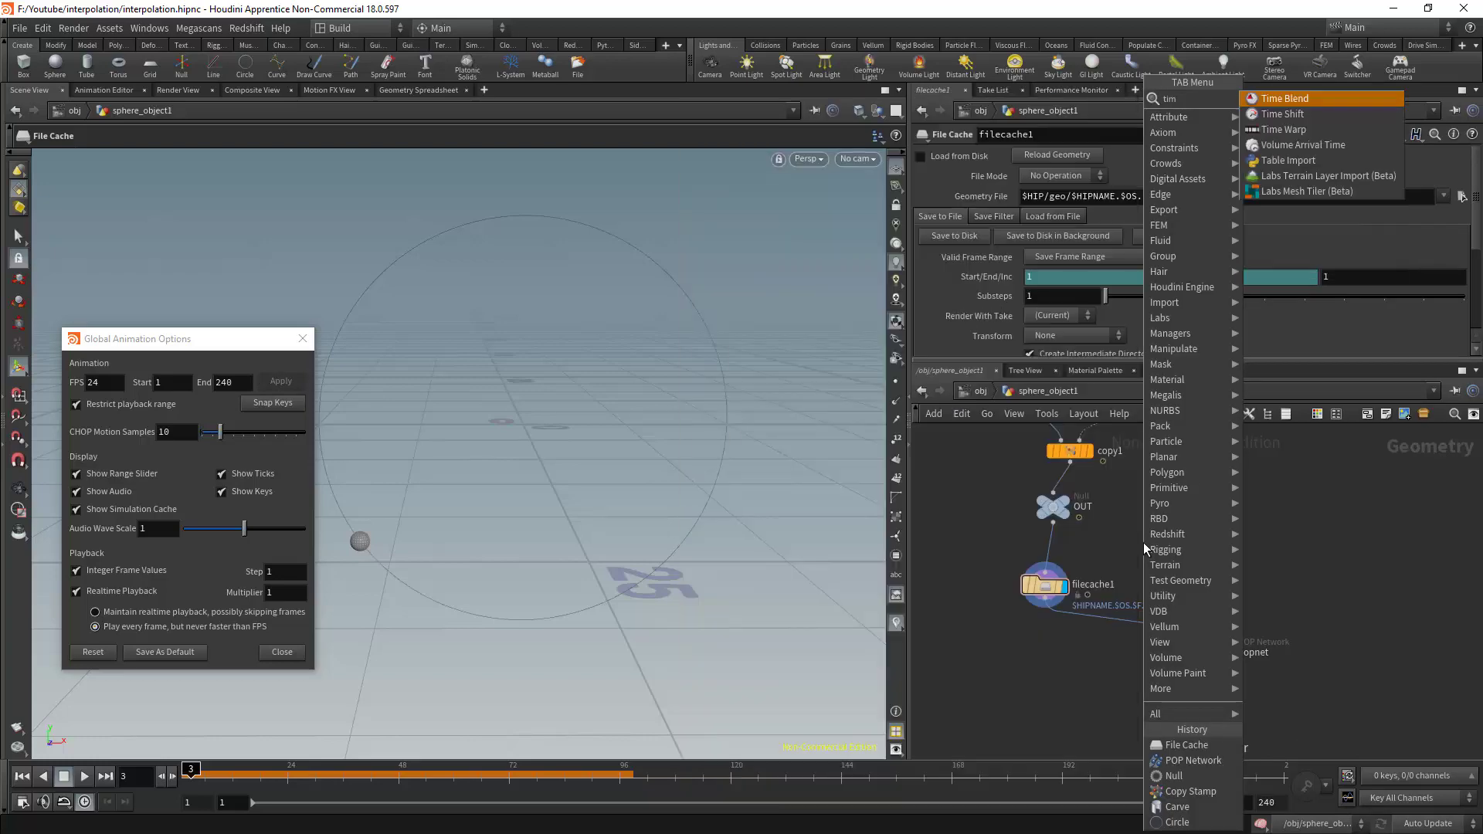
pyautogui.write('e')
pyautogui.click(1285, 98)
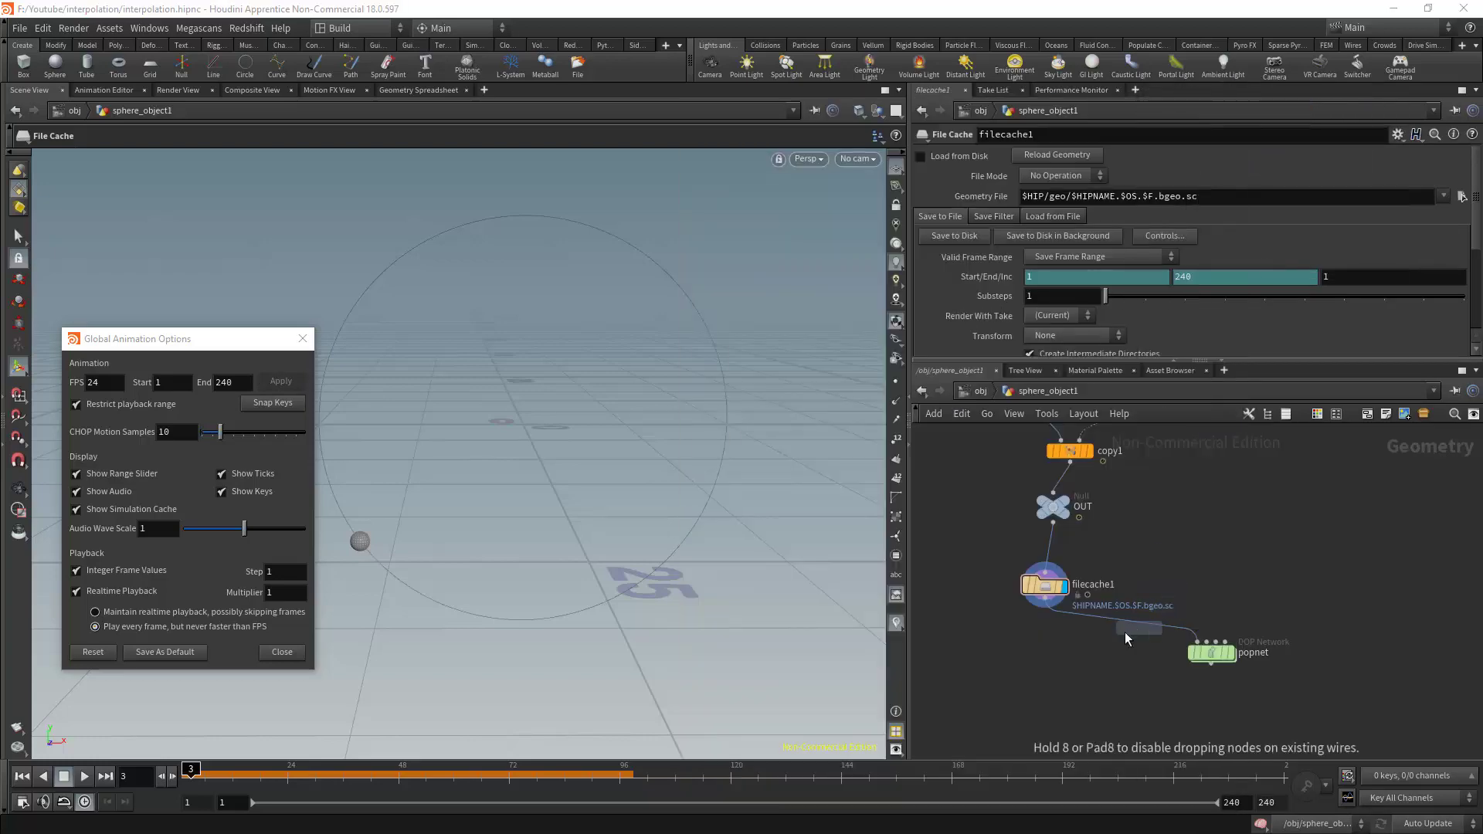
pyautogui.click(1101, 632)
pyautogui.moveTo(1101, 632); pyautogui.dragTo(1066, 638)
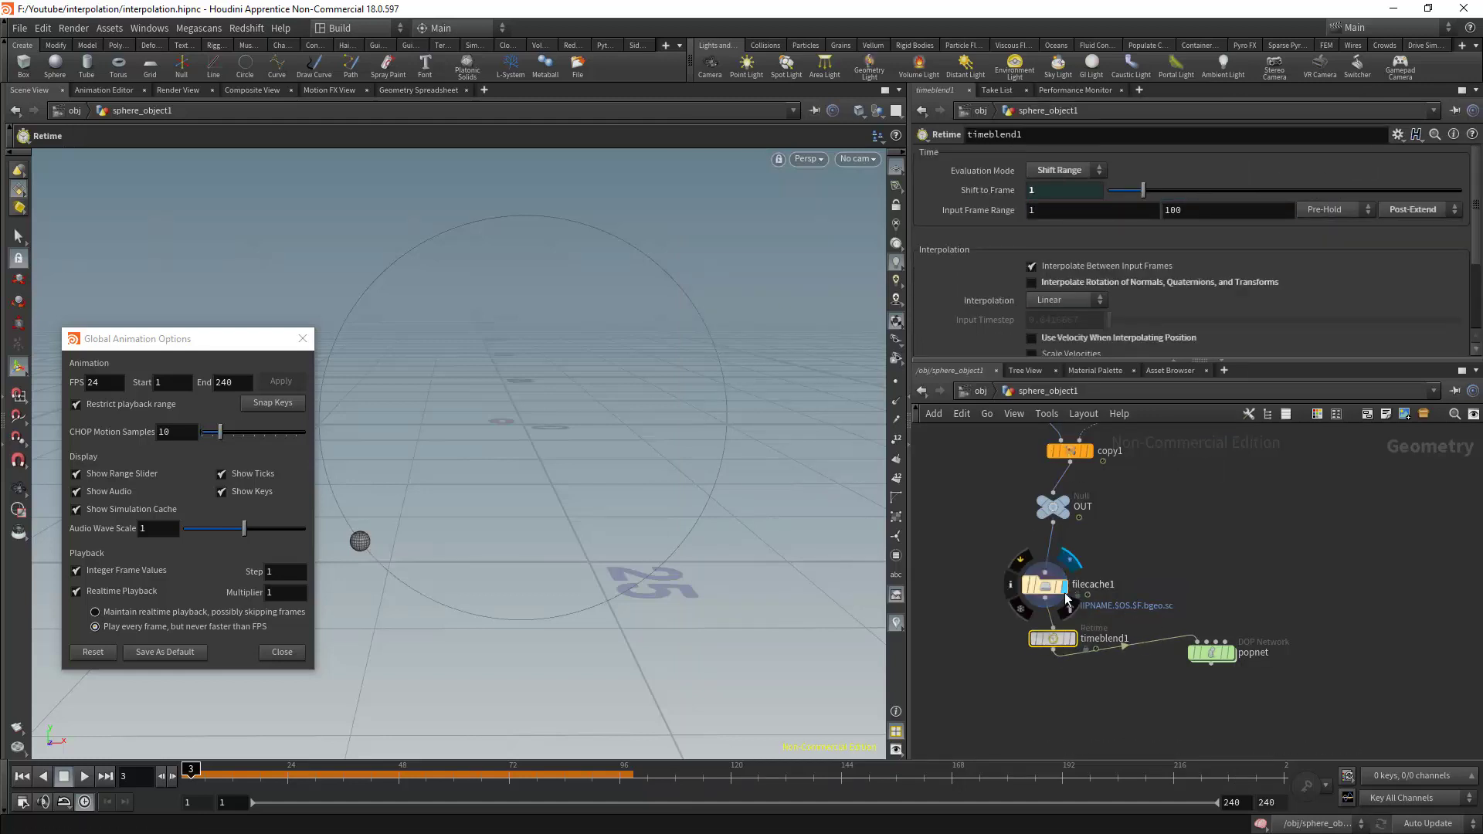
pyautogui.click(1060, 645)
pyautogui.moveTo(1060, 646); pyautogui.dragTo(1079, 643)
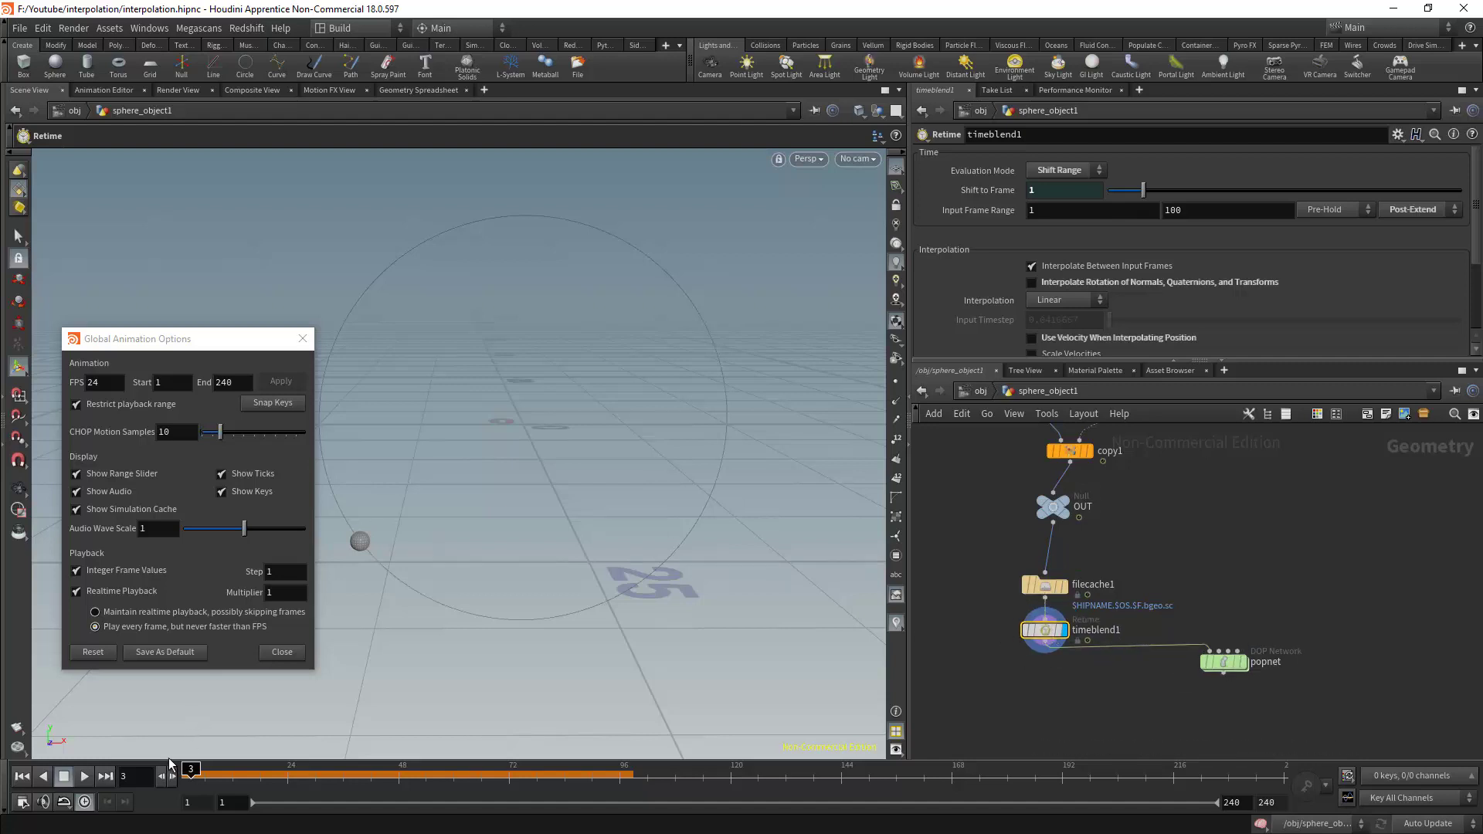
pyautogui.click(1064, 586)
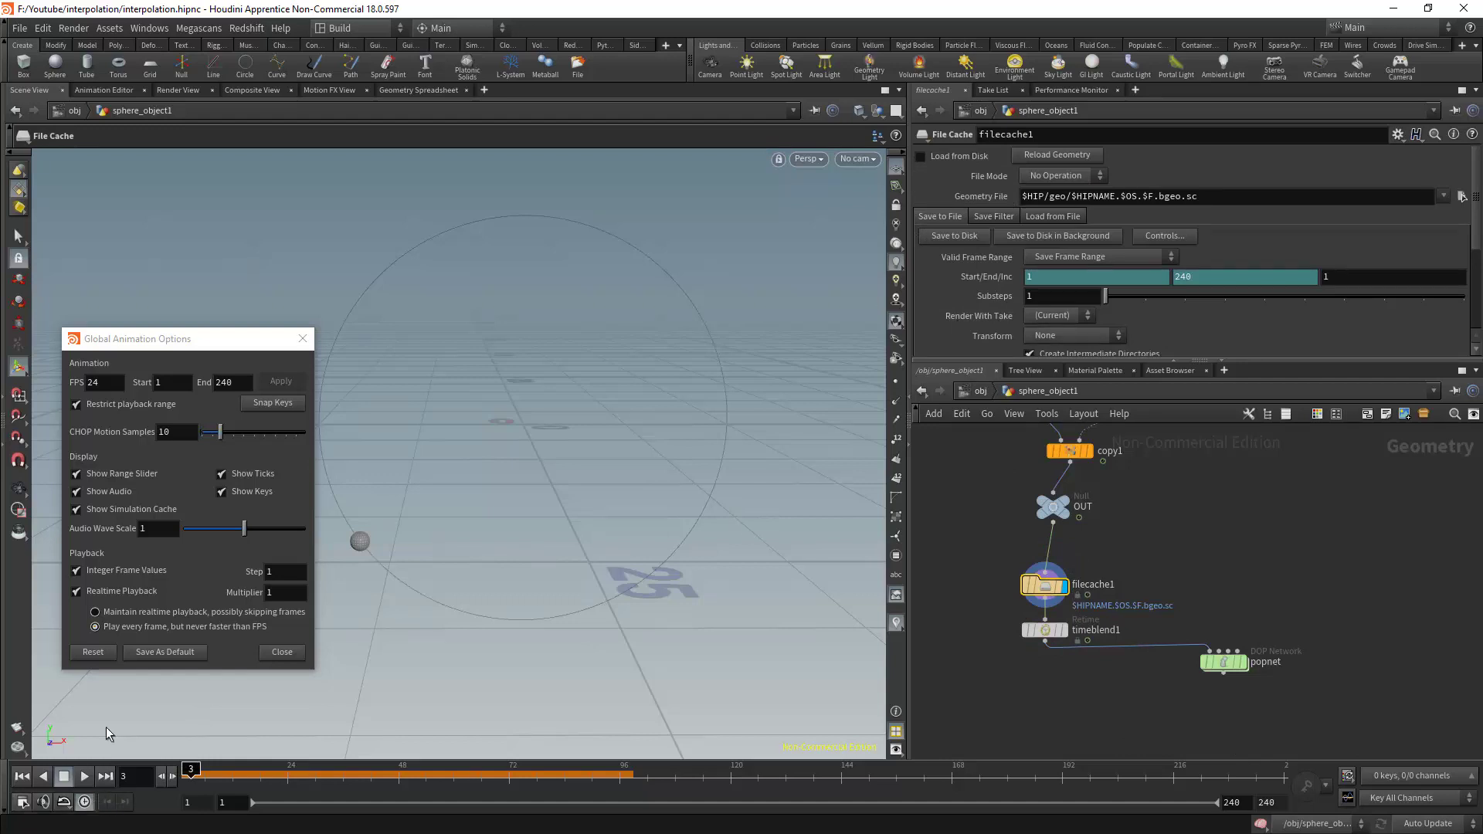
# Turn off Integer Frame Values, set the step to 0.2, and end the range at frame 50
pyautogui.click(114, 575)
pyautogui.doubleClick(271, 572)
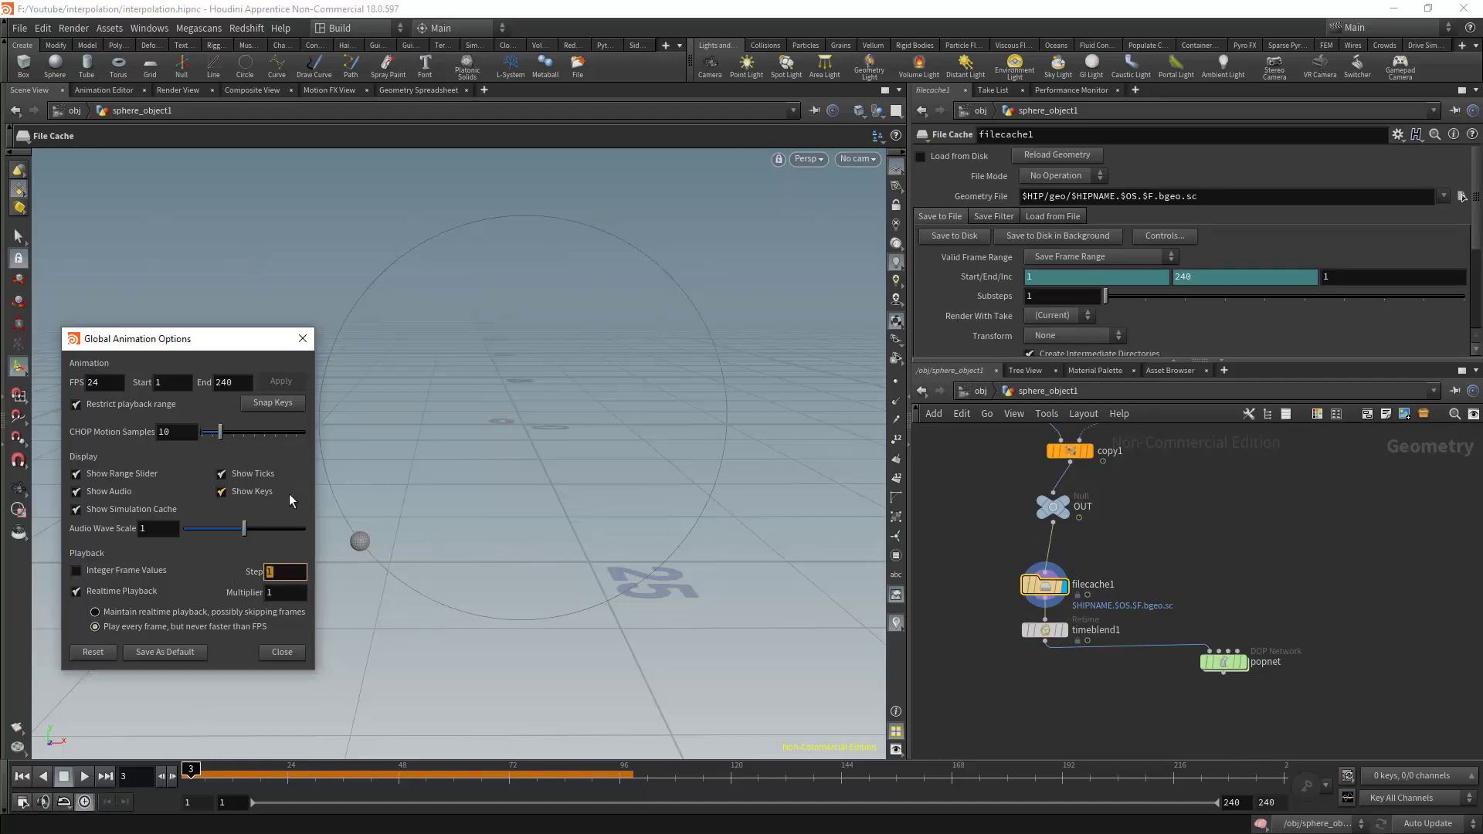
pyautogui.write('0.')
pyautogui.write('2')
pyautogui.press('Return')
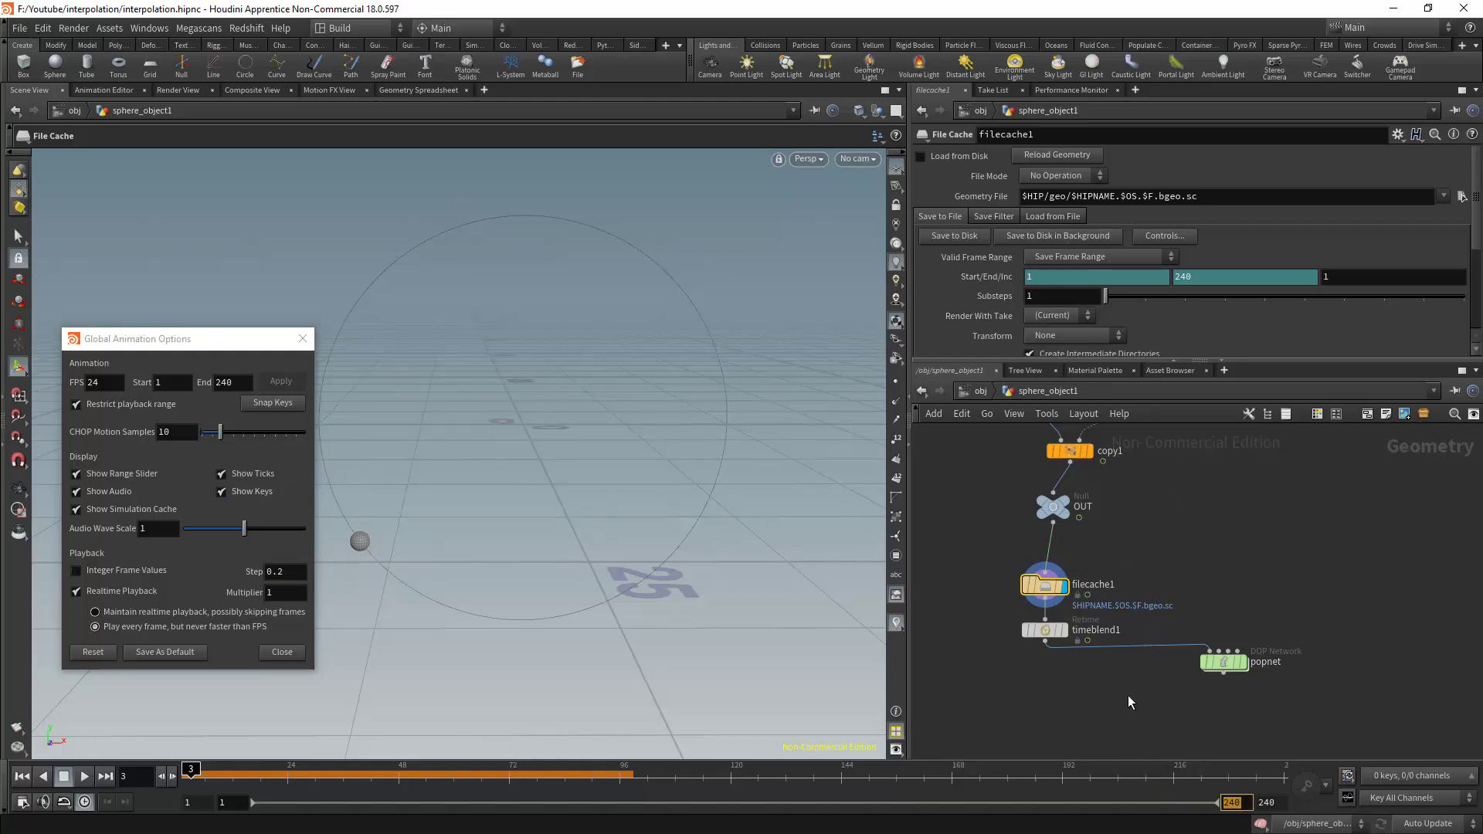
pyautogui.write('50')
pyautogui.press('Return')
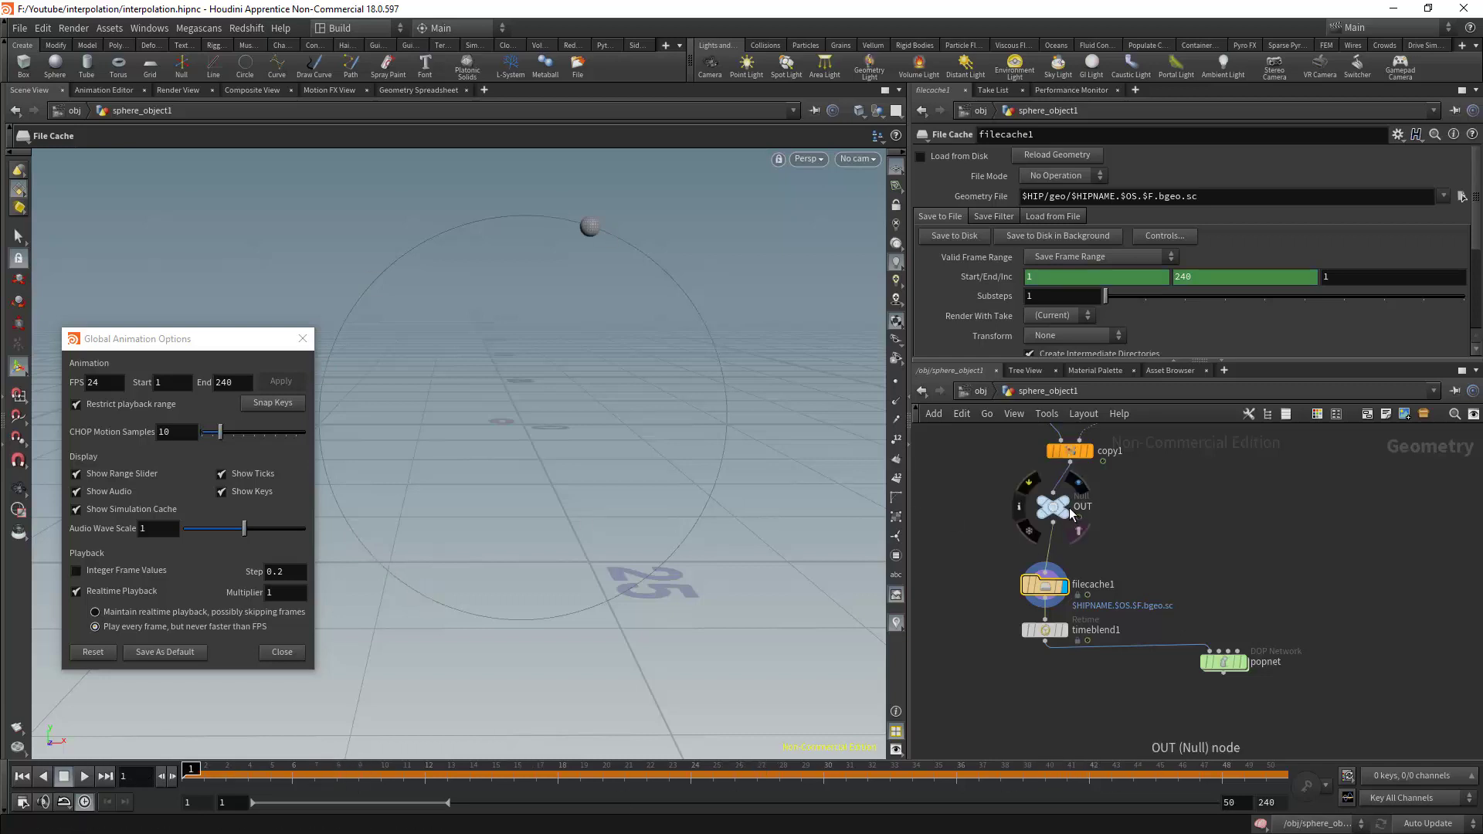
# Save filecache1's sphere cache to disk
pyautogui.click(1069, 512)
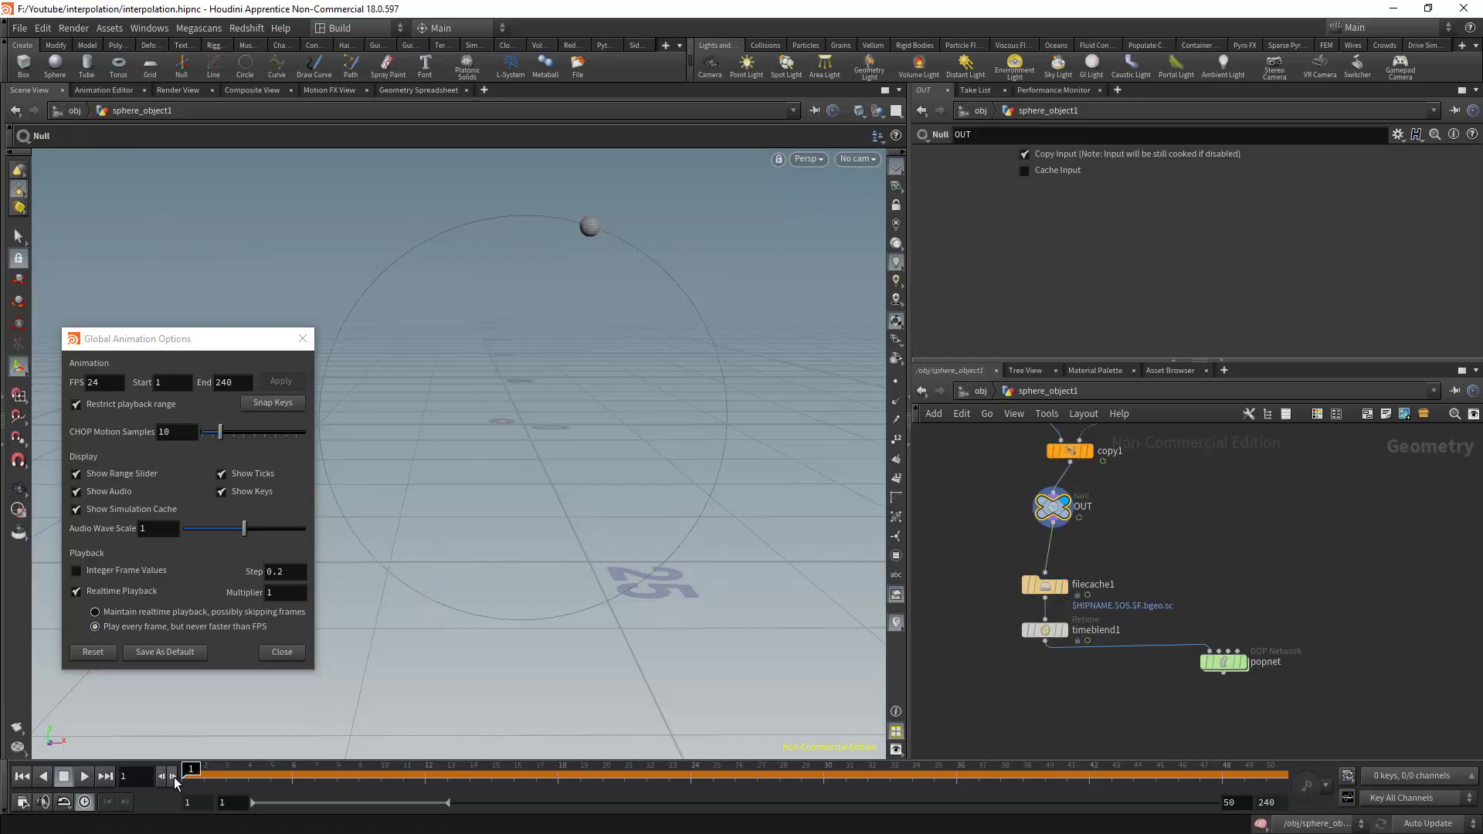
pyautogui.click(1064, 588)
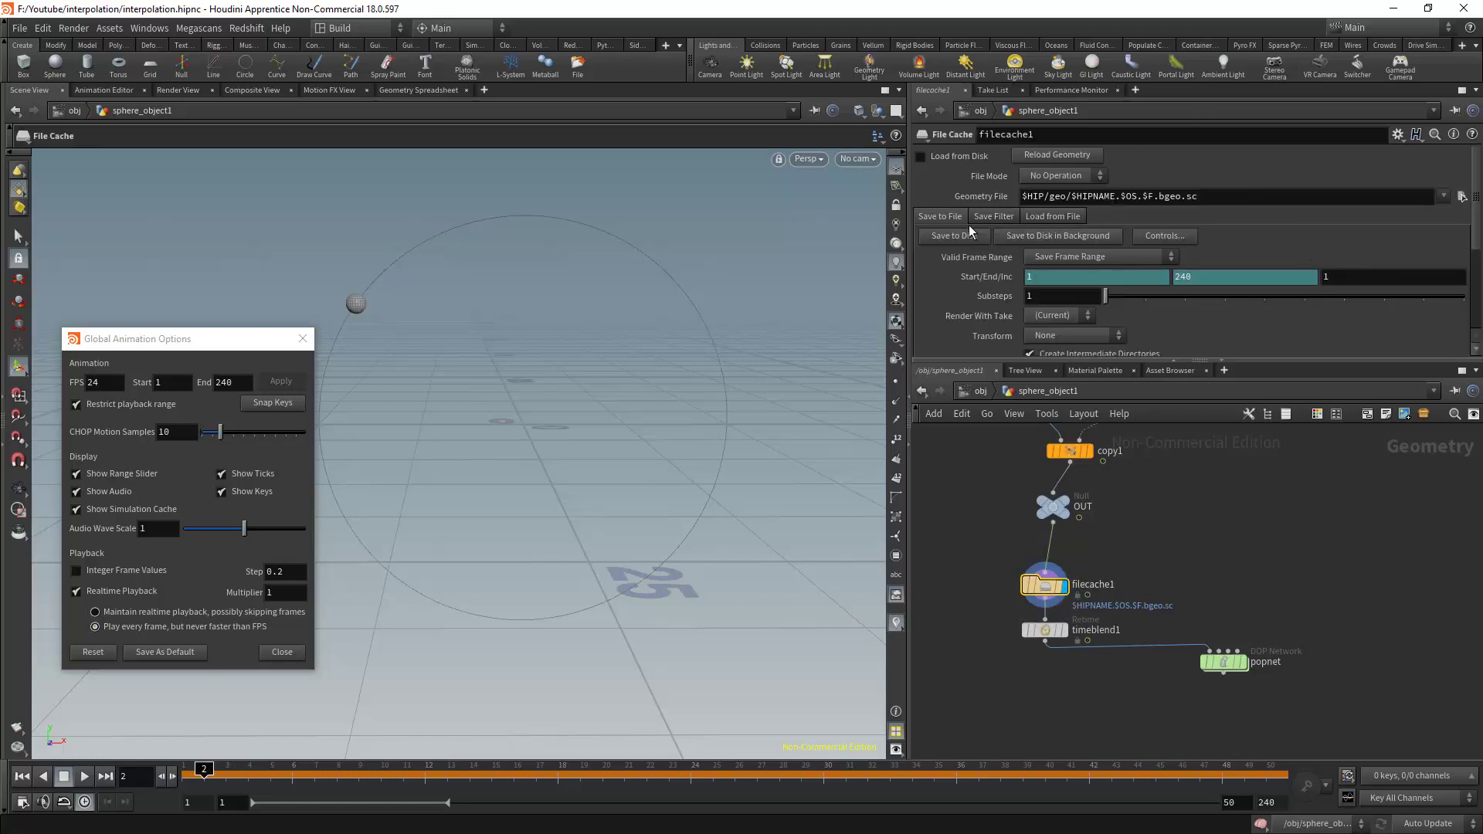
pyautogui.click(918, 235)
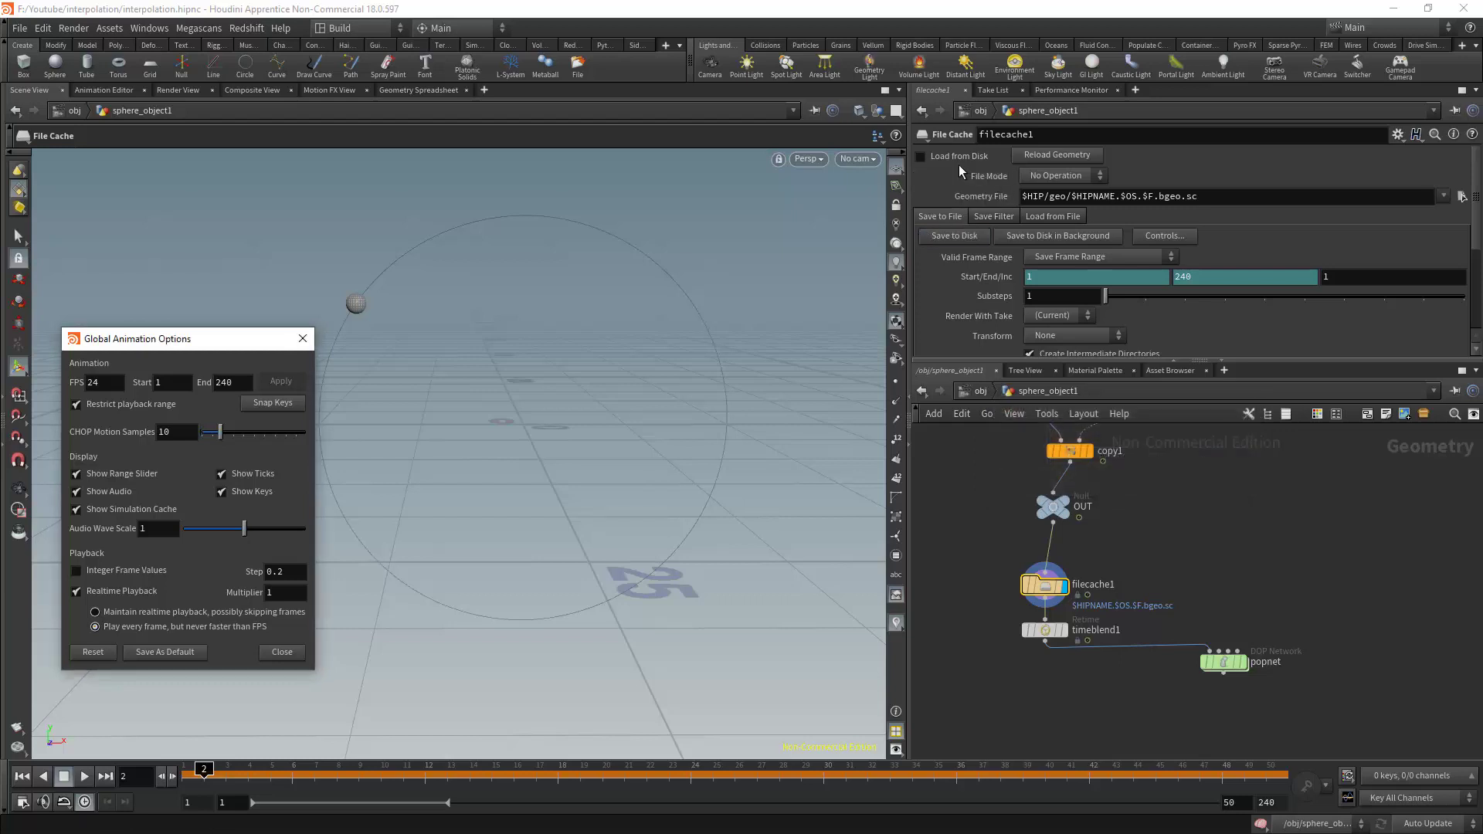
# Load filecache1 from disk and step through frames, turning Integer Frame Values back on
pyautogui.click(920, 156)
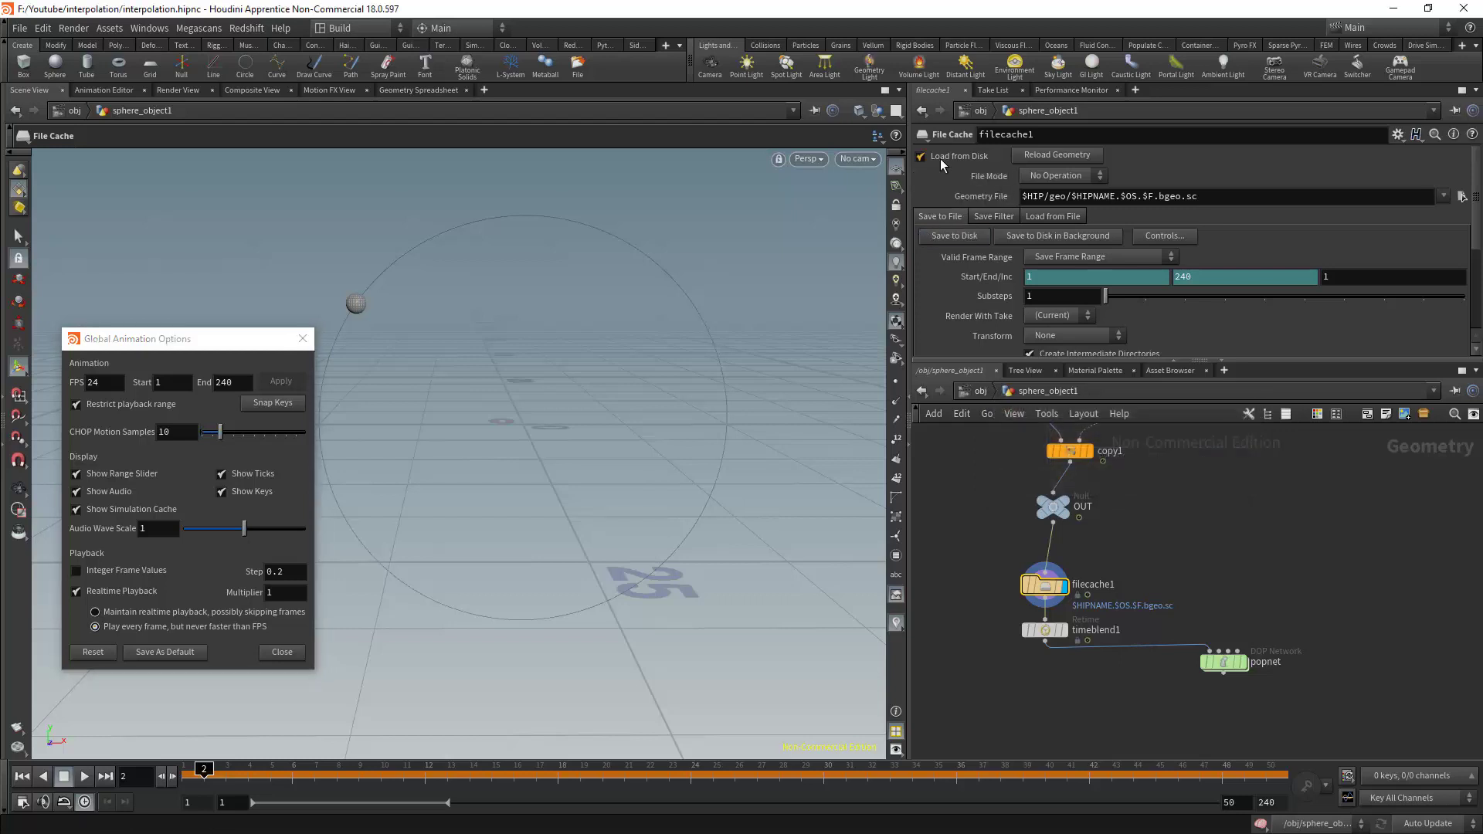
pyautogui.click(171, 777)
pyautogui.click(172, 778)
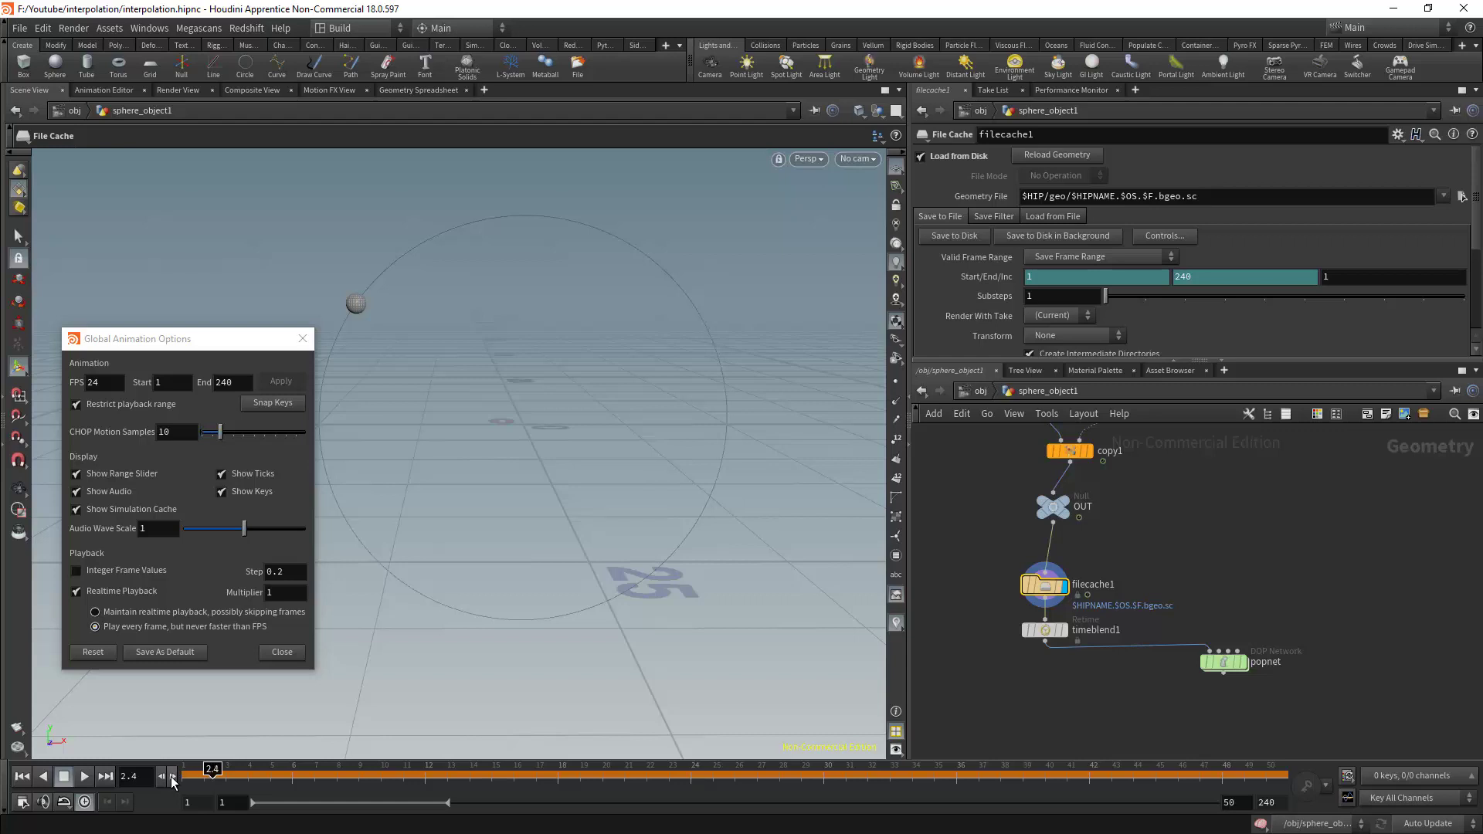
pyautogui.click(172, 777)
pyautogui.click(171, 777)
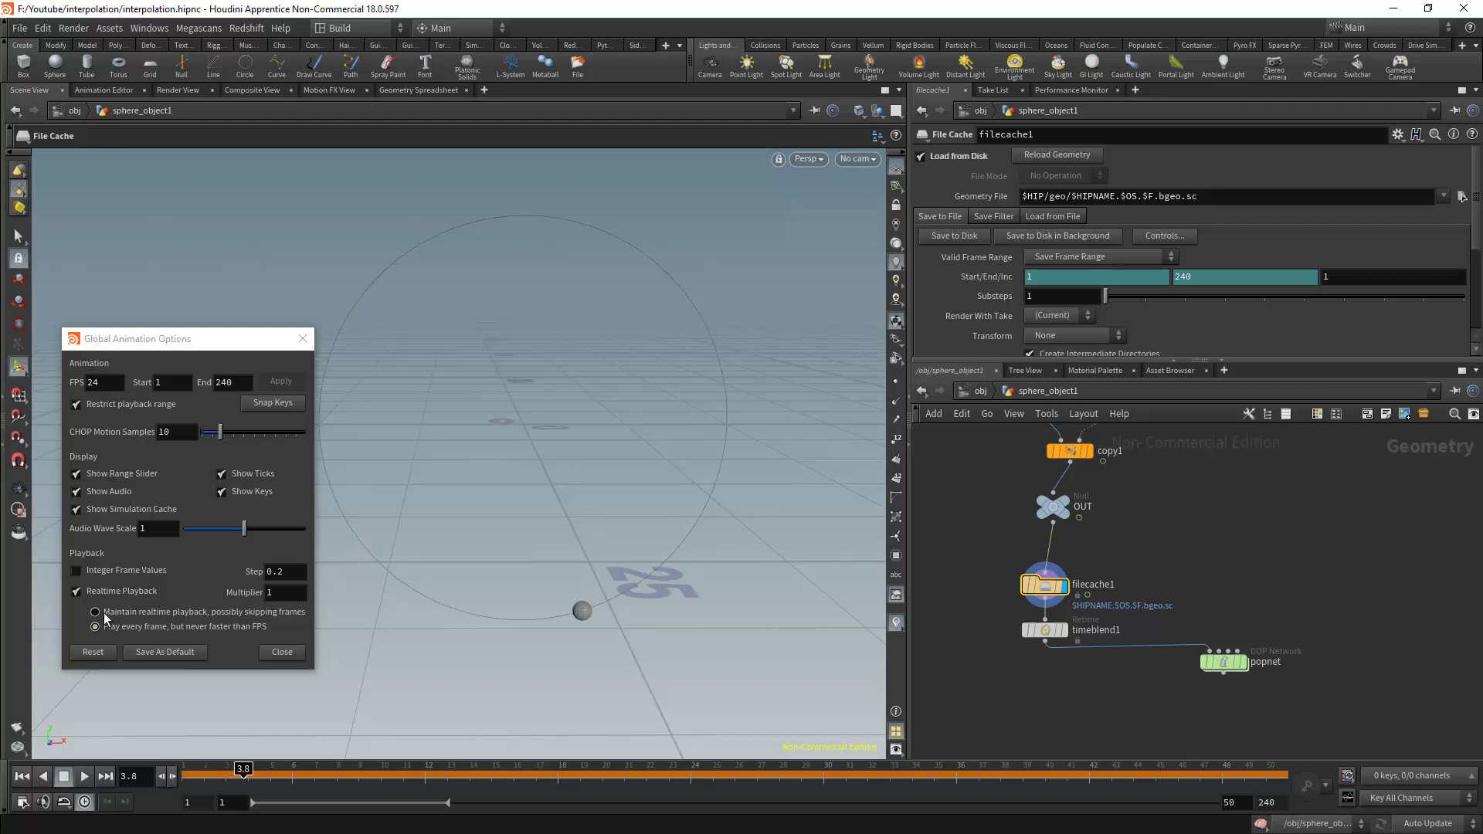
pyautogui.click(76, 570)
pyautogui.click(171, 777)
pyautogui.click(172, 777)
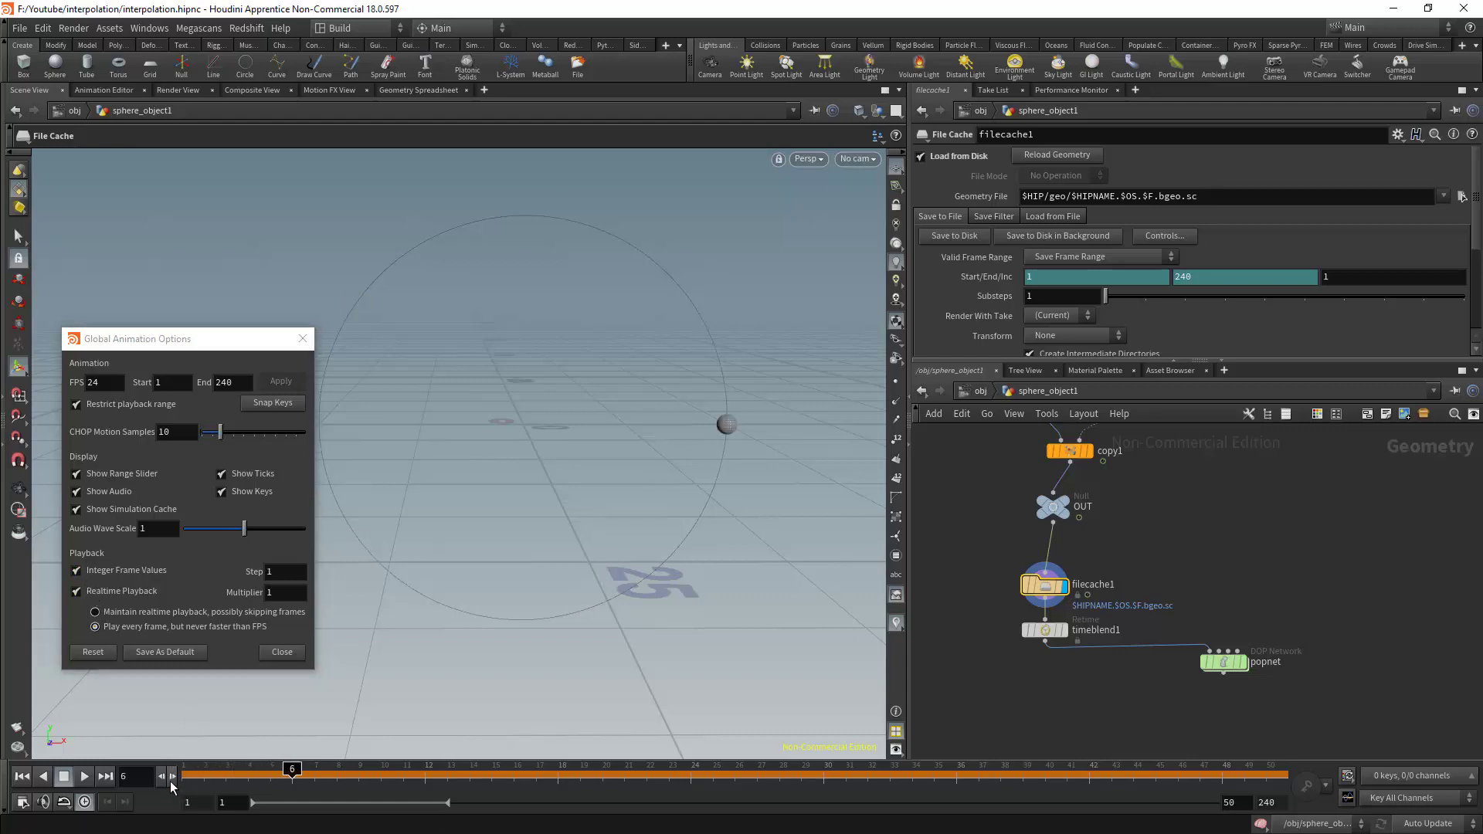
pyautogui.click(172, 777)
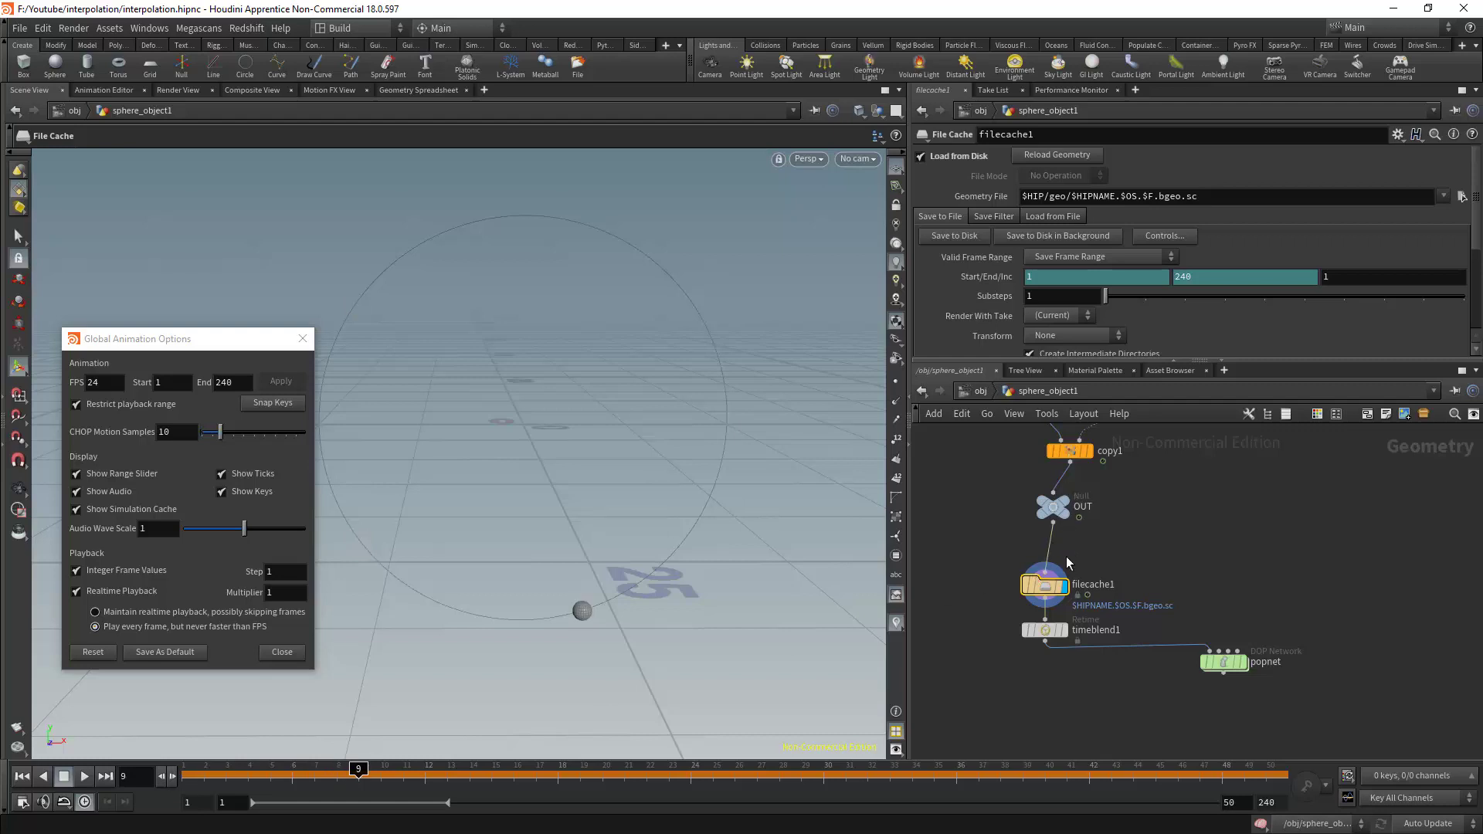
# Select timeblend1, turn Integer Frame Values off again, and set the step to 0.2
pyautogui.moveTo(1045, 585); pyautogui.dragTo(1017, 554)
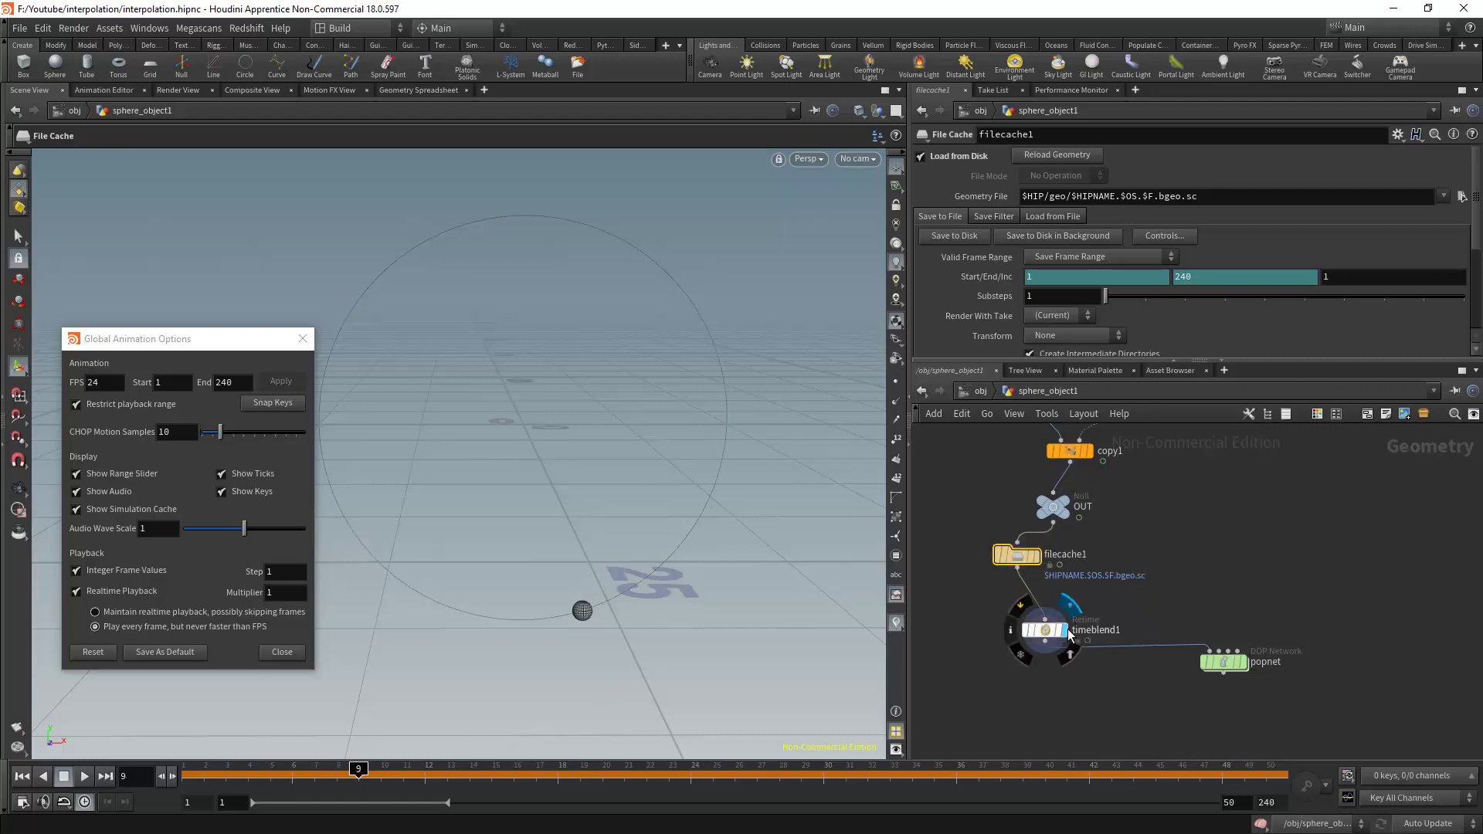
pyautogui.click(1065, 631)
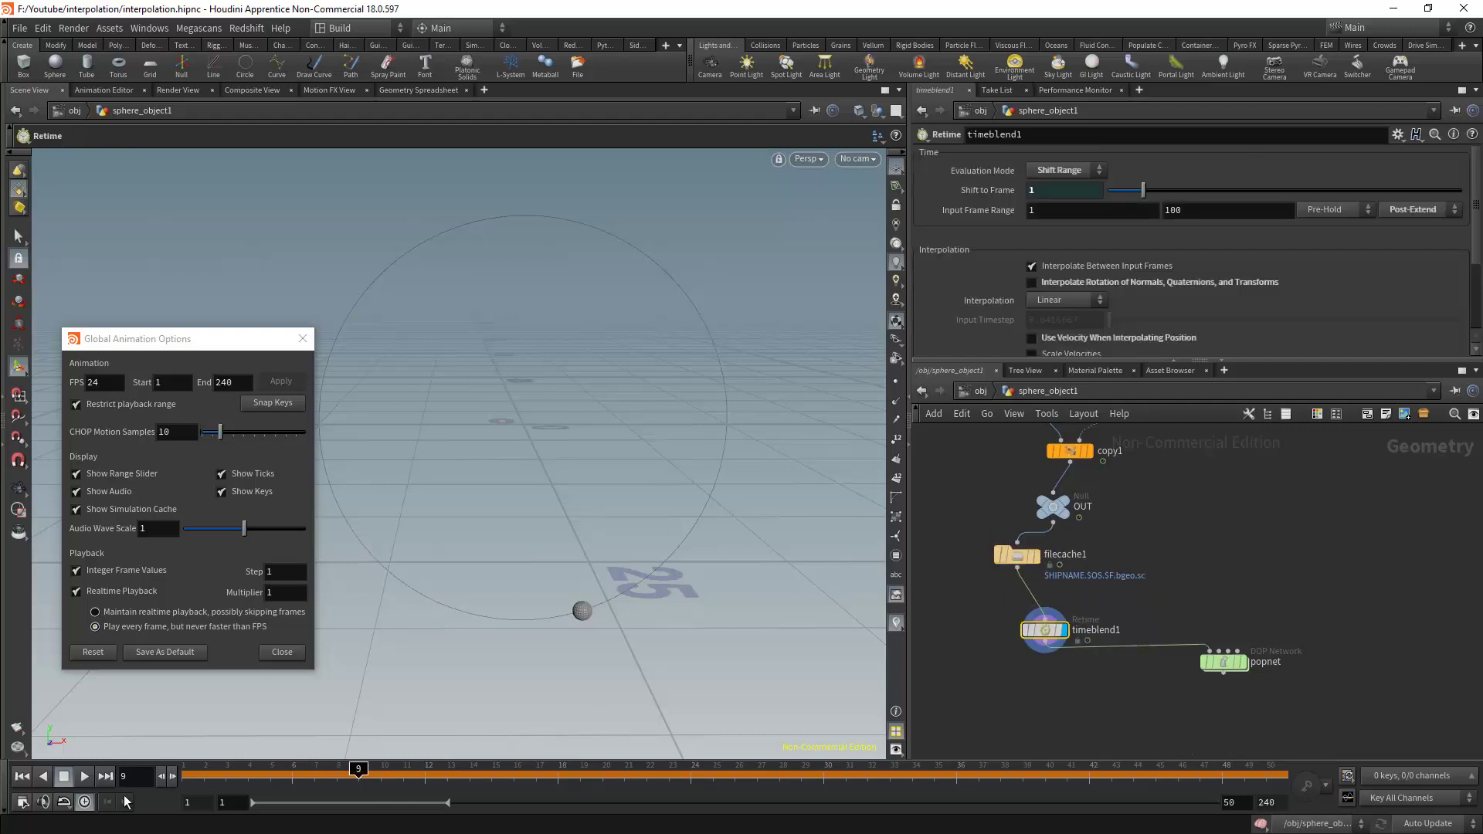
pyautogui.click(172, 777)
pyautogui.click(75, 571)
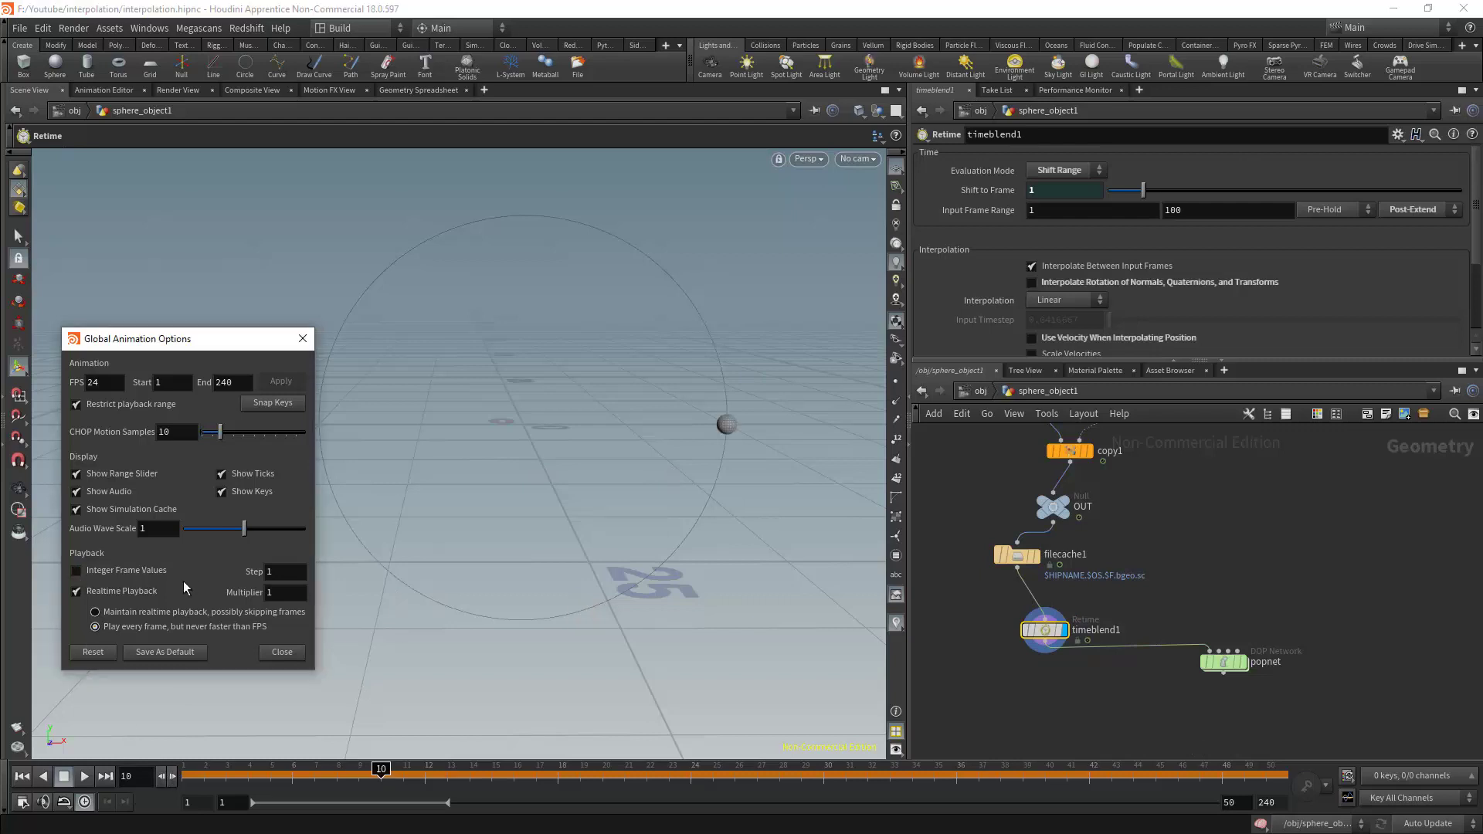
pyautogui.click(281, 573)
pyautogui.write('0.2')
pyautogui.press('Return')
# Step through 0.2-frame increments, comparing filecache1's output with timeblend1's retime settings
pyautogui.click(173, 777)
pyautogui.click(173, 777)
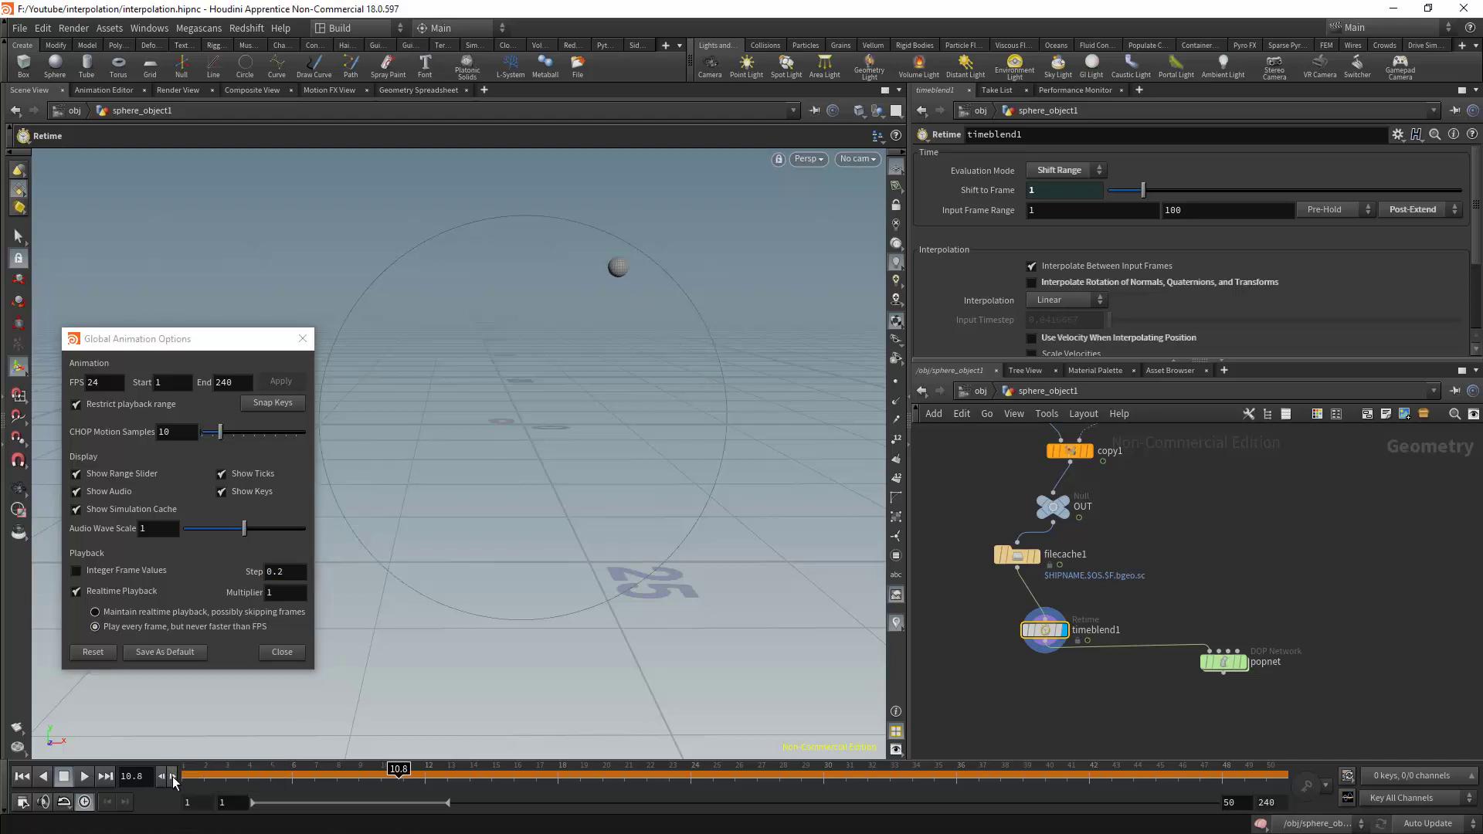
pyautogui.click(173, 778)
pyautogui.click(173, 777)
pyautogui.click(173, 777)
pyautogui.click(173, 777)
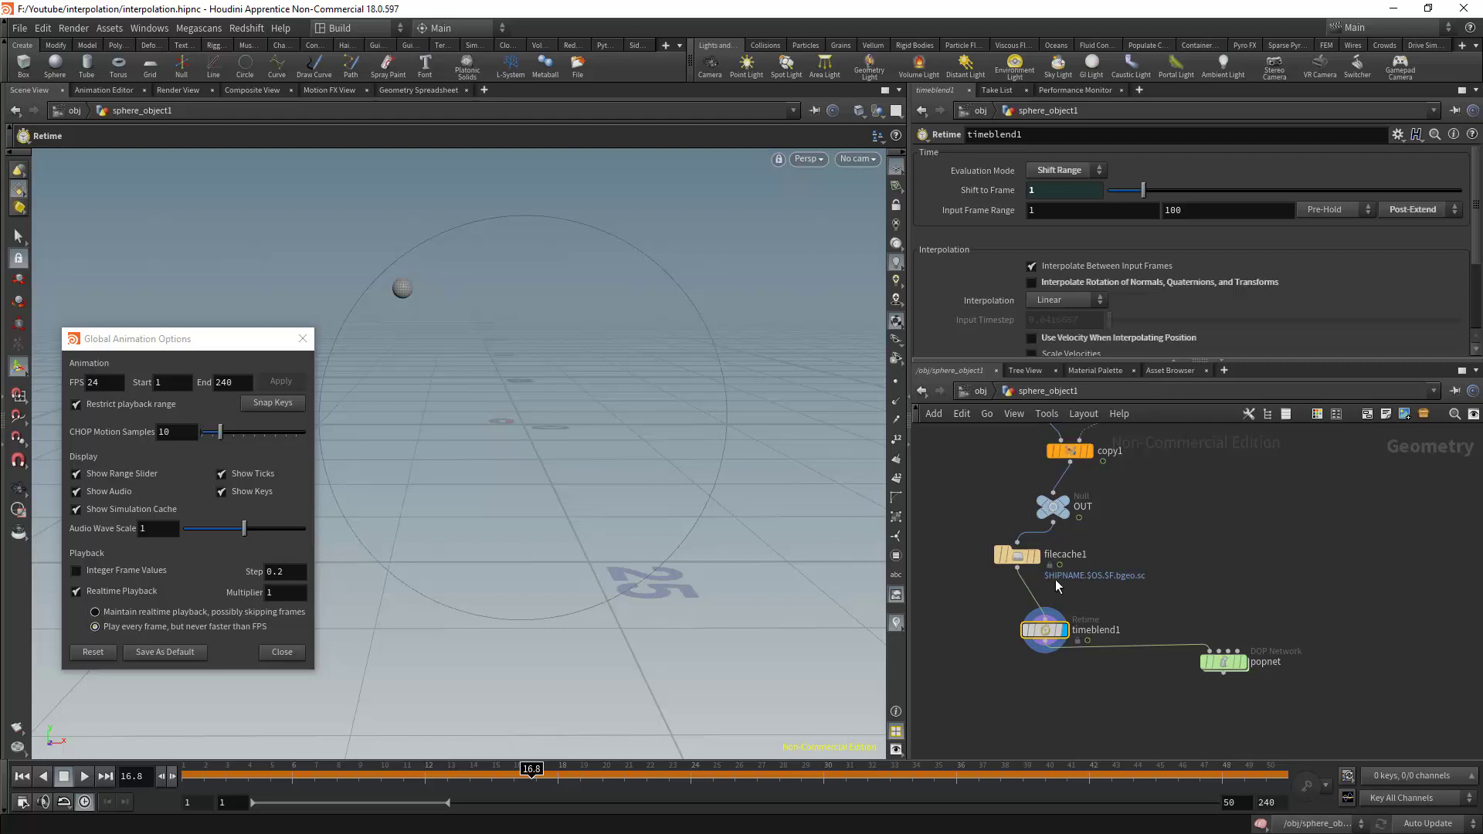
pyautogui.click(1034, 556)
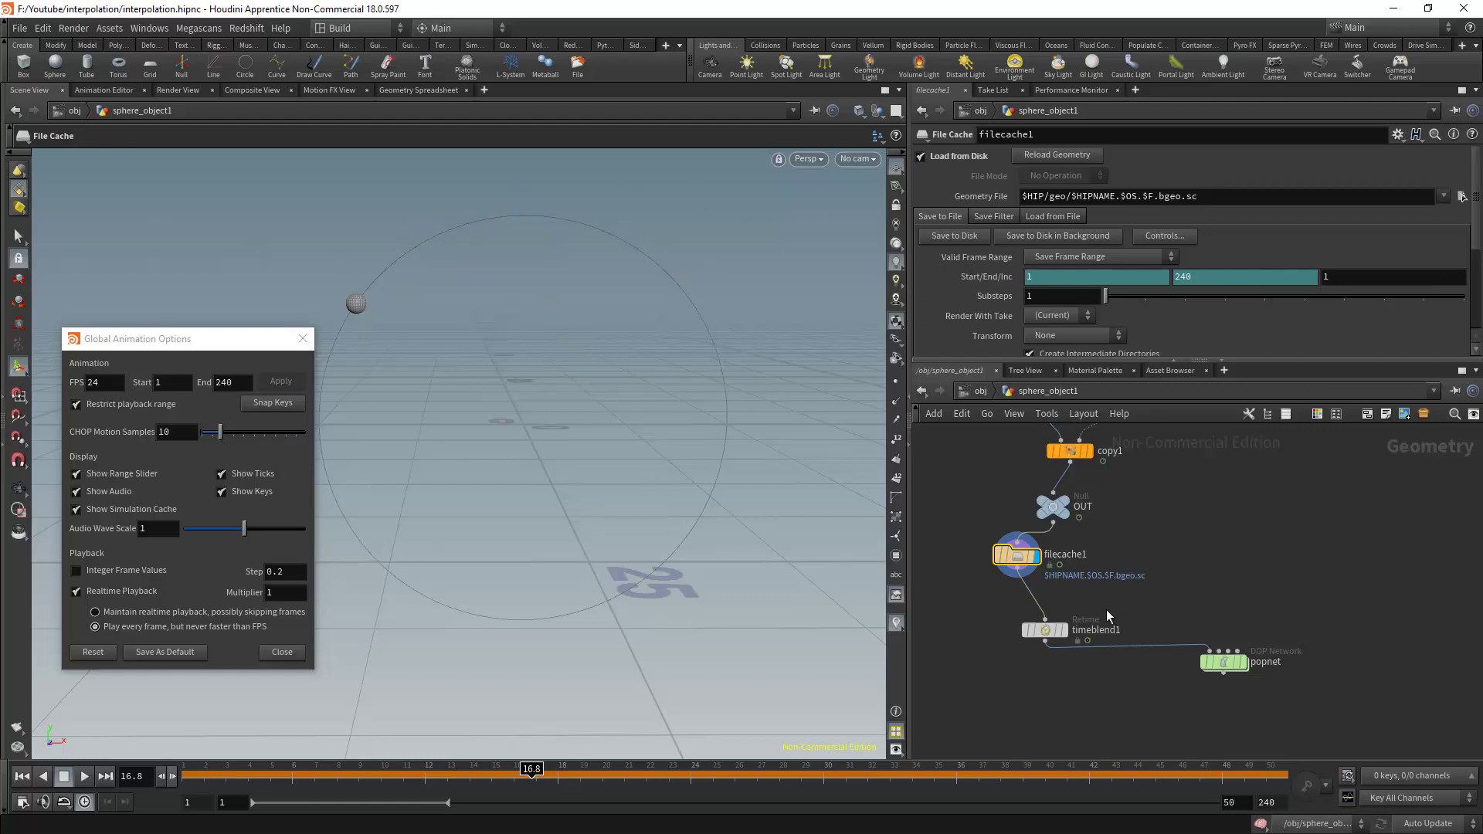
pyautogui.click(1045, 629)
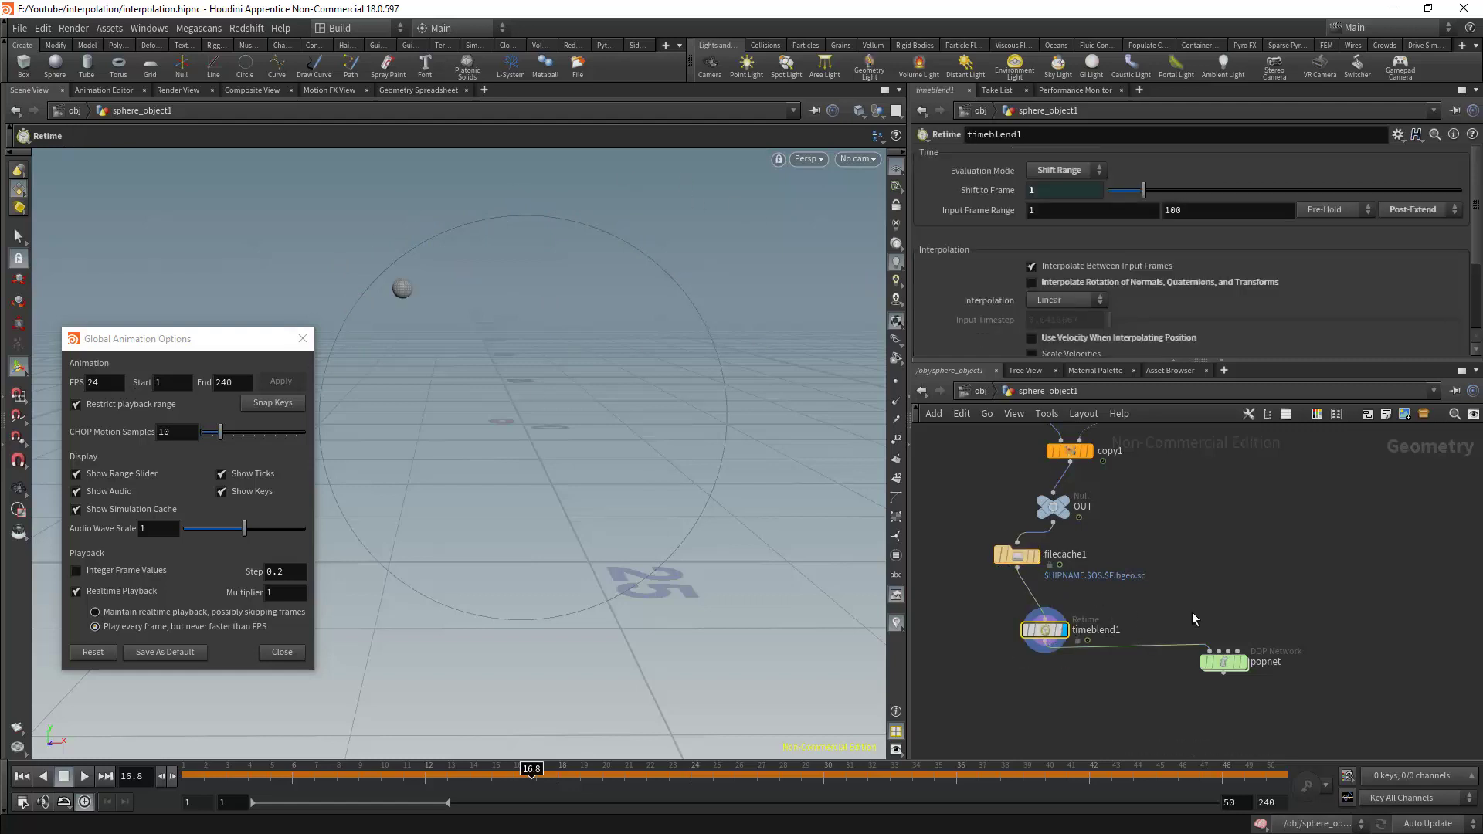
# Display popnet, rewind to frame 1, set 5 substeps, and play the simulation
pyautogui.click(1244, 666)
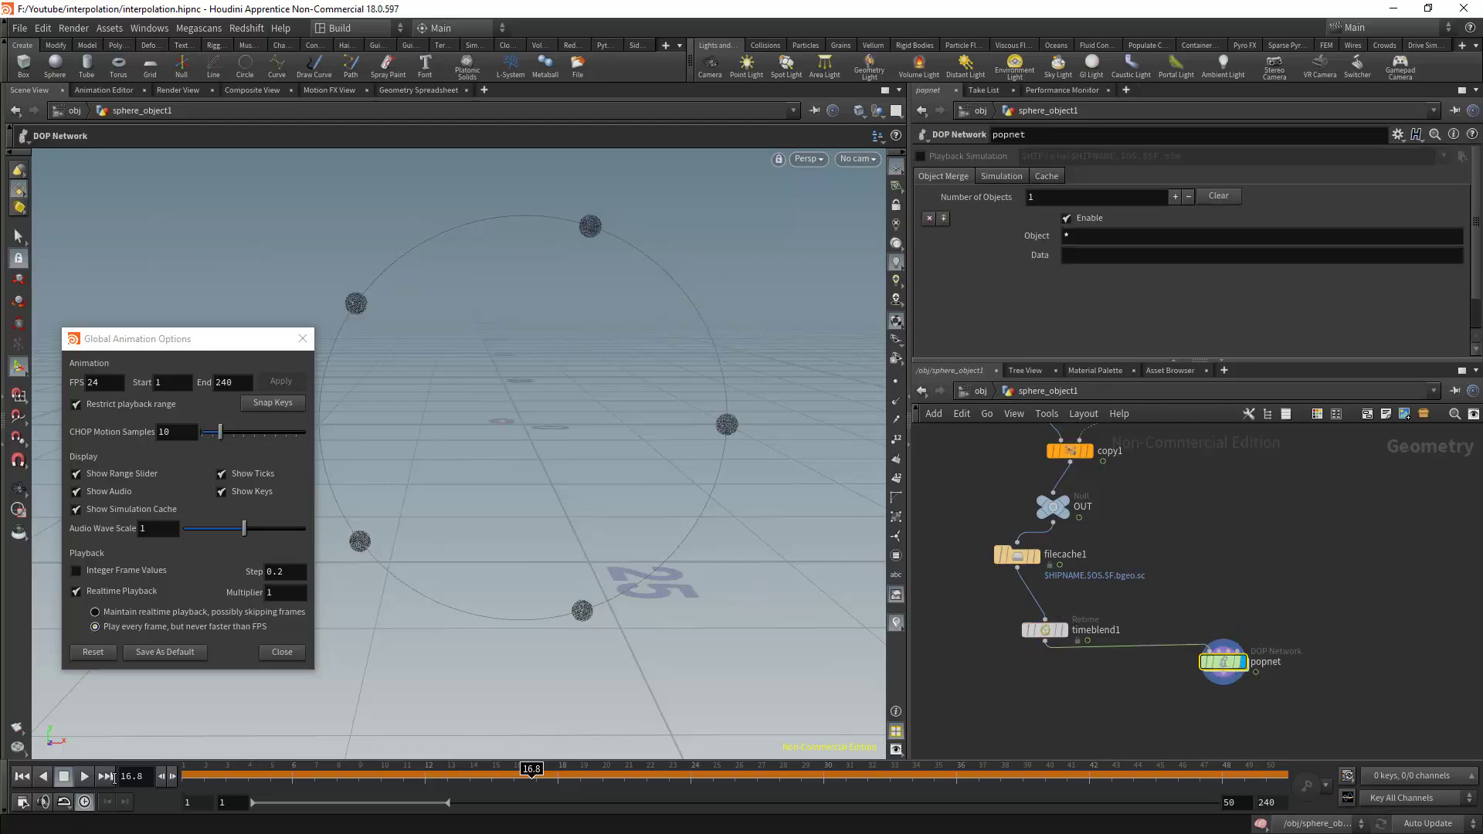
pyautogui.click(22, 776)
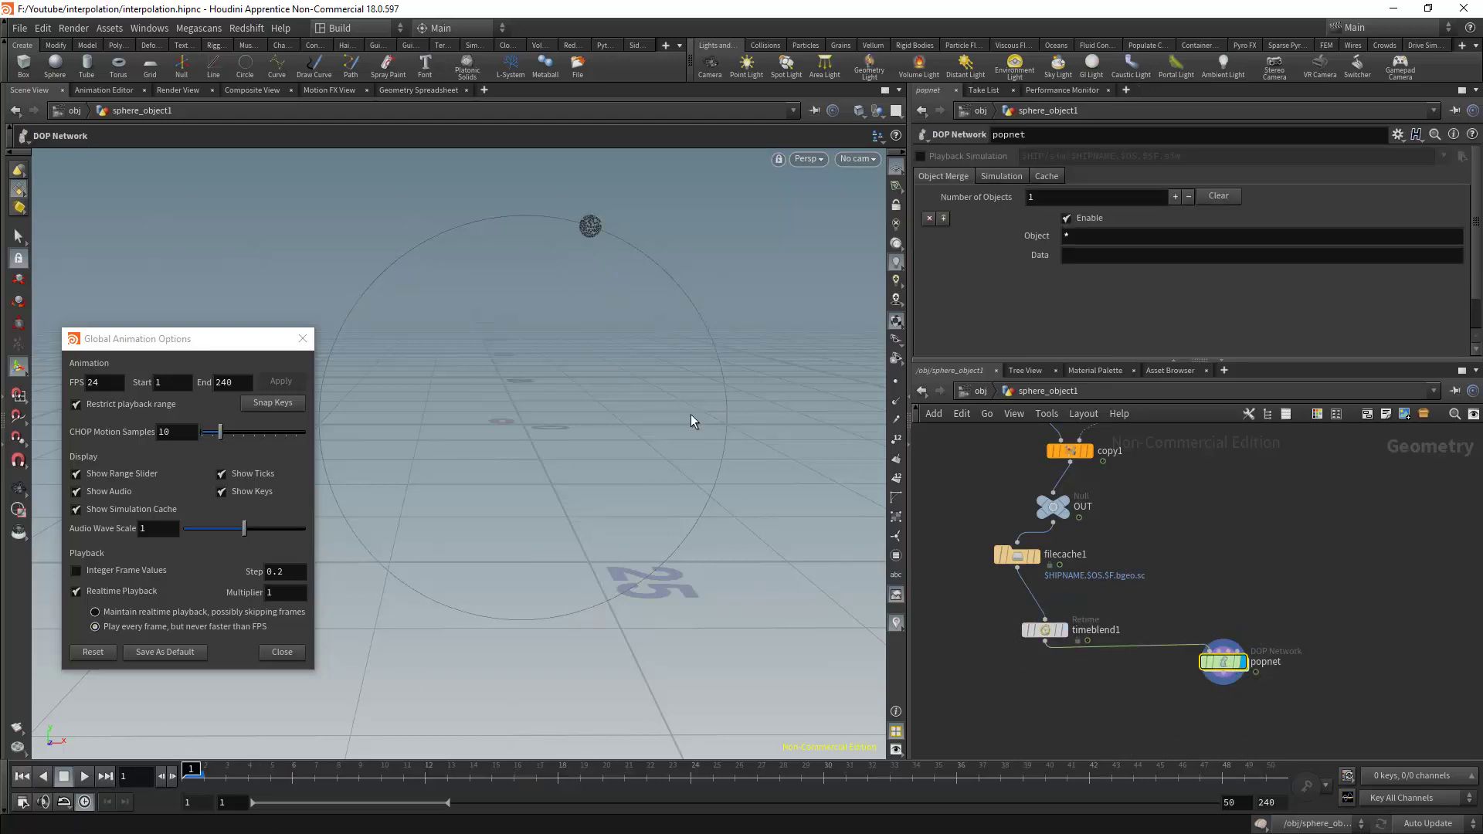
pyautogui.click(1002, 177)
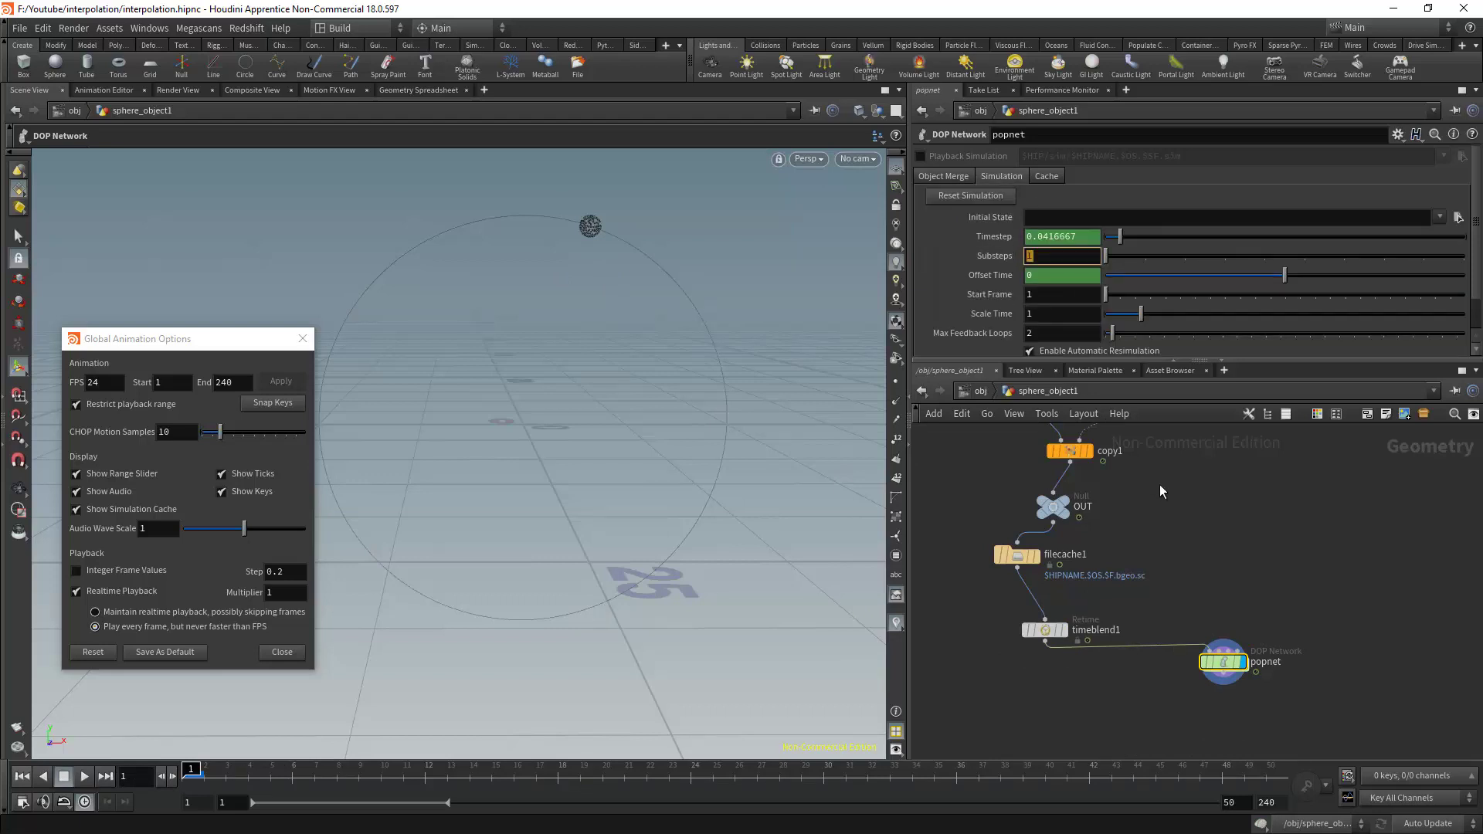
pyautogui.write('5')
pyautogui.press('Return')
pyautogui.click(85, 776)
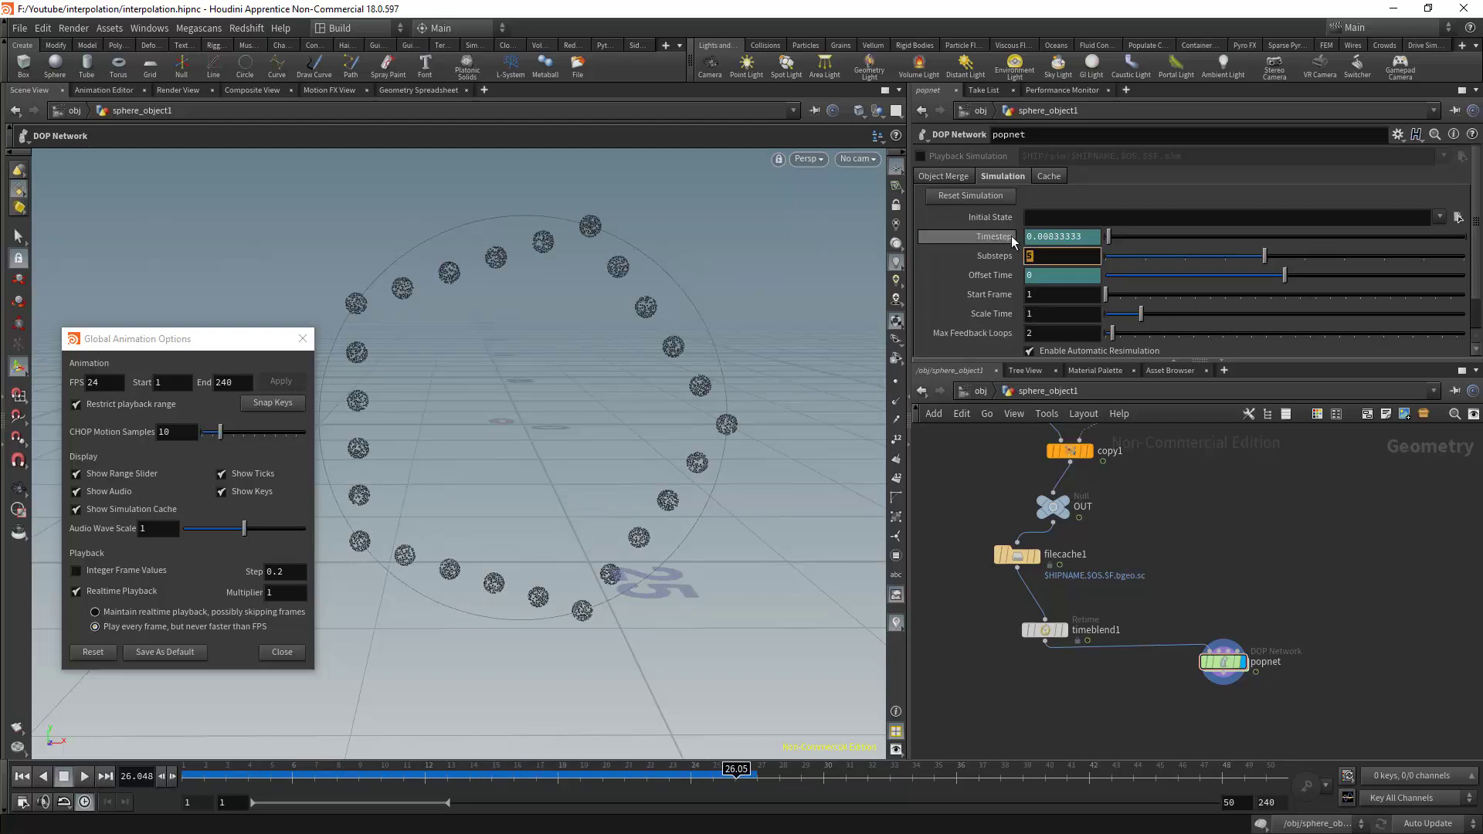
# Raise popnet's substeps to 10, replay the simulation, rewind, and reselect timeblend1
pyautogui.moveTo(1265, 256); pyautogui.dragTo(1464, 256)
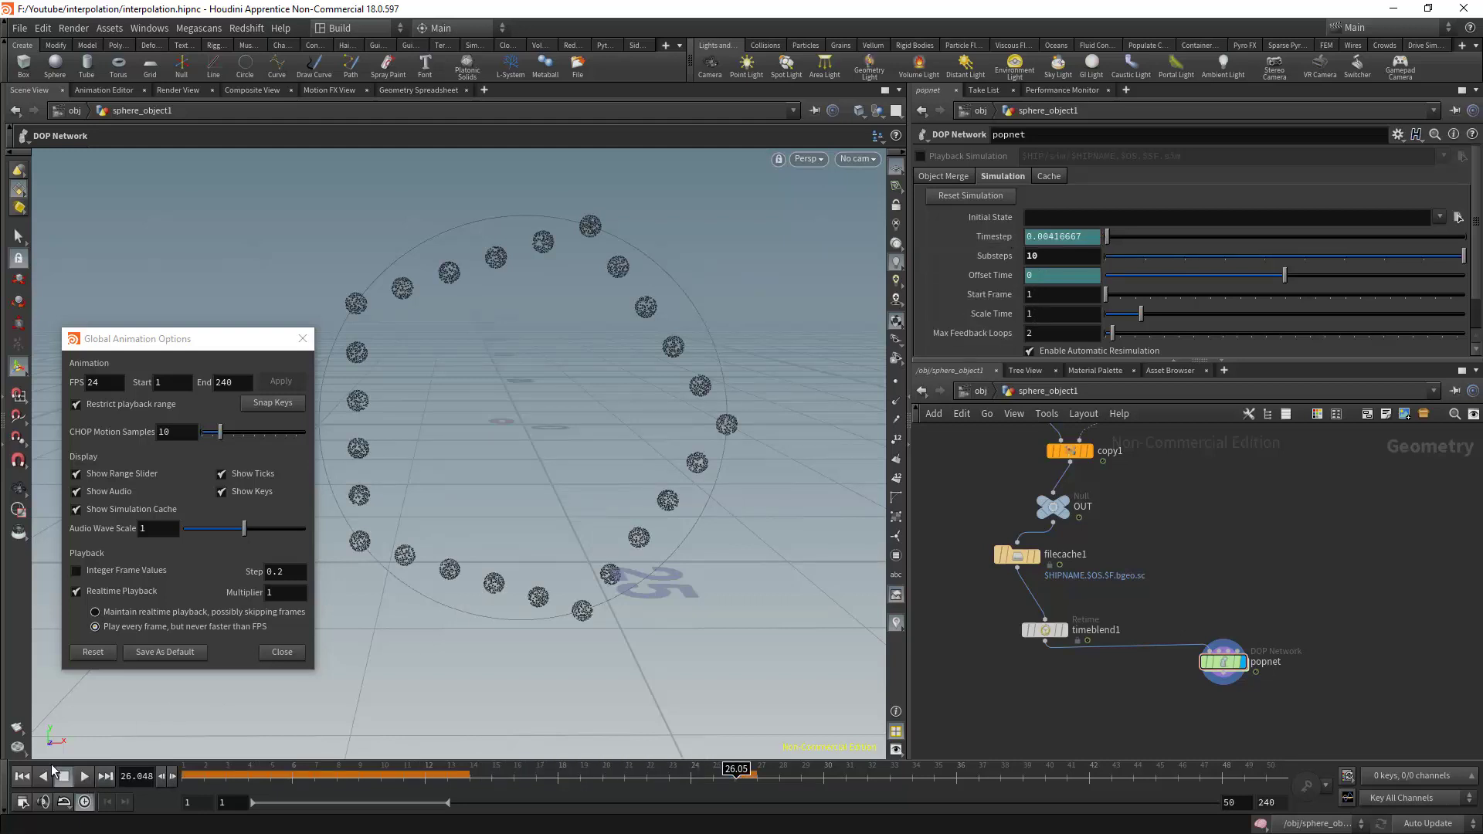
pyautogui.click(23, 777)
pyautogui.click(87, 777)
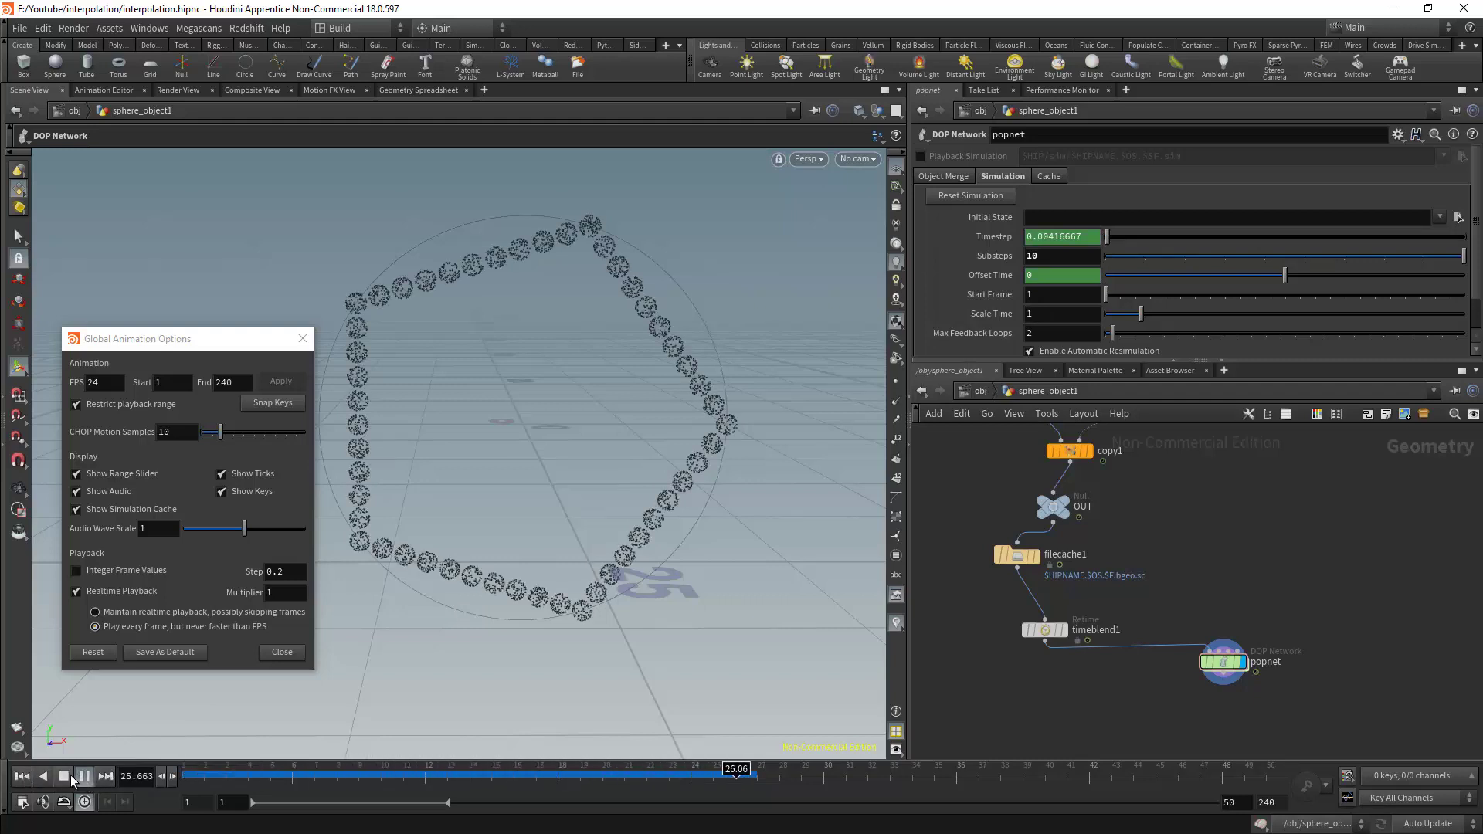
pyautogui.click(65, 776)
pyautogui.click(22, 777)
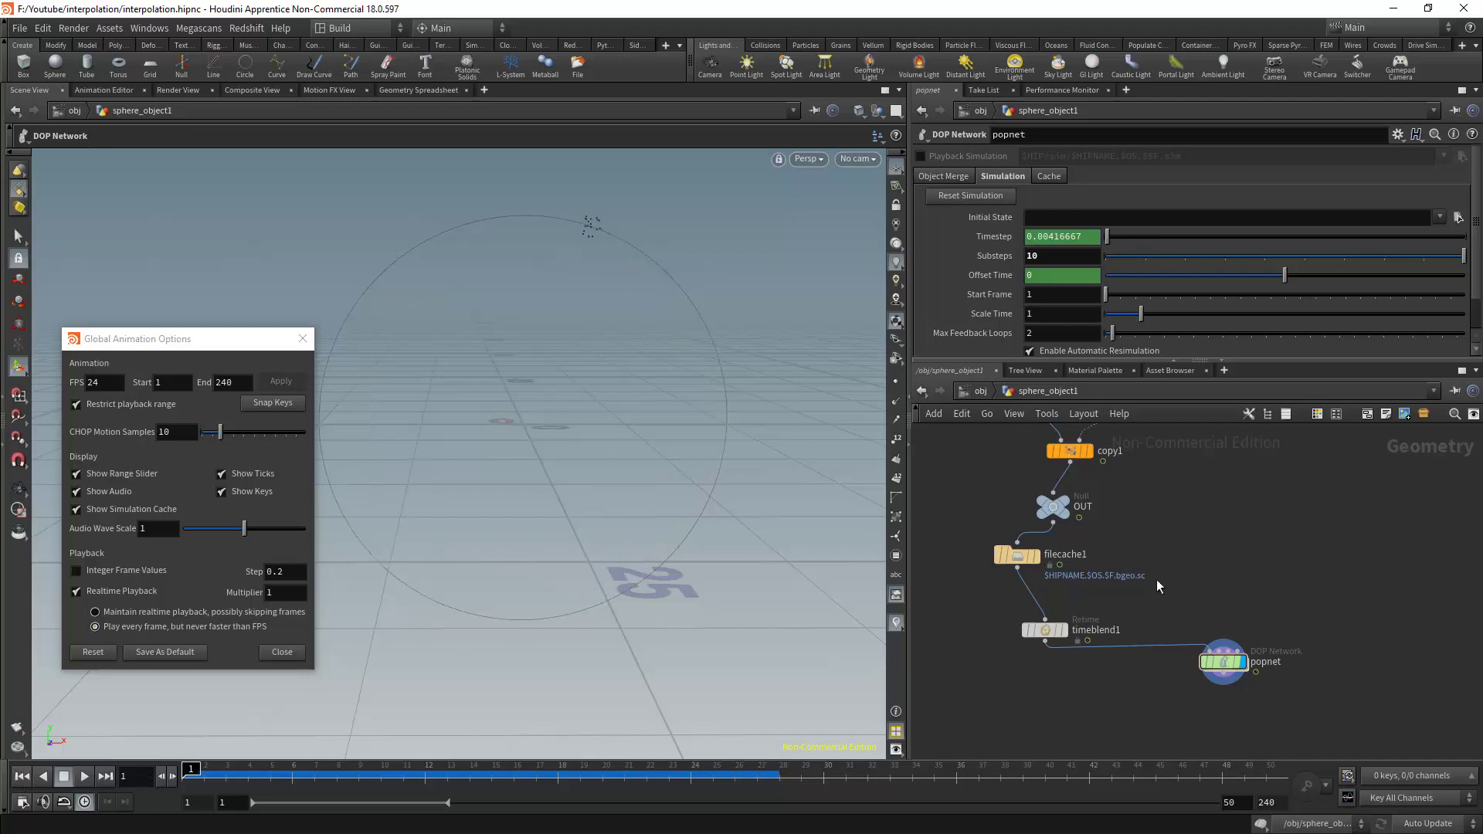
pyautogui.click(1044, 629)
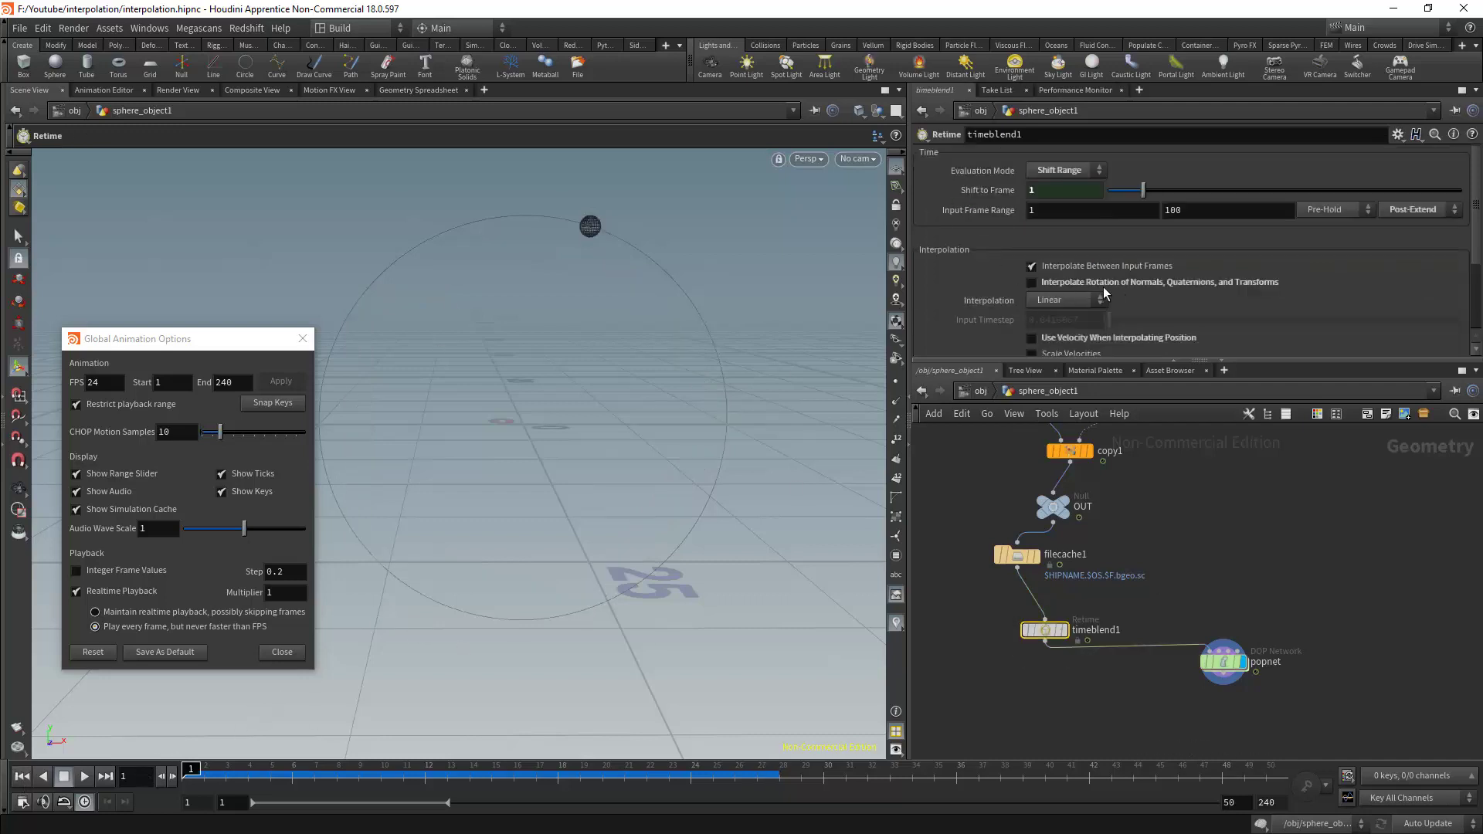
# Switch timeblend1's interpolation from Linear to Cubic and replay the particle ring from frame 1
pyautogui.click(1081, 301)
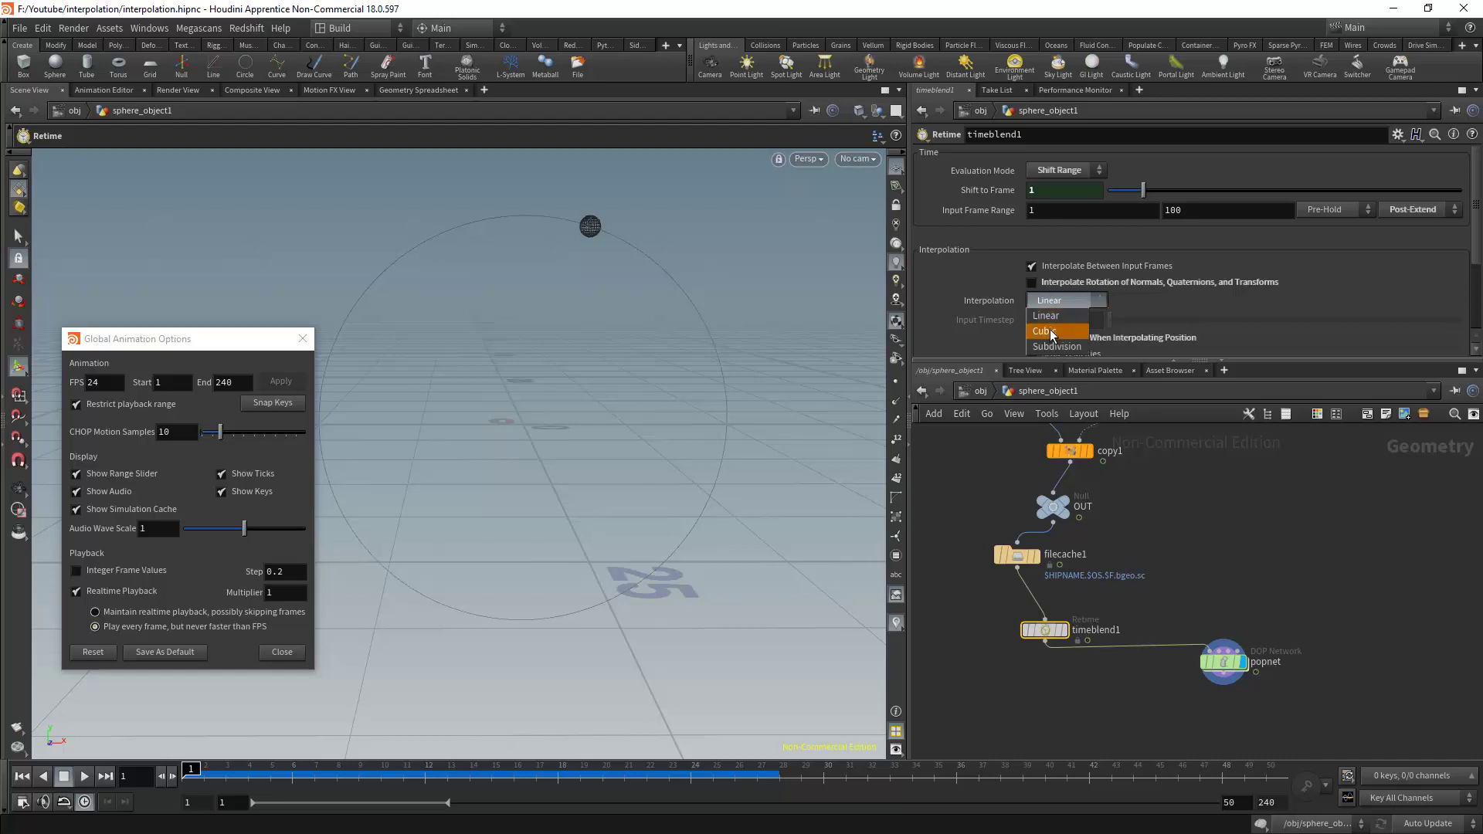
pyautogui.click(1052, 334)
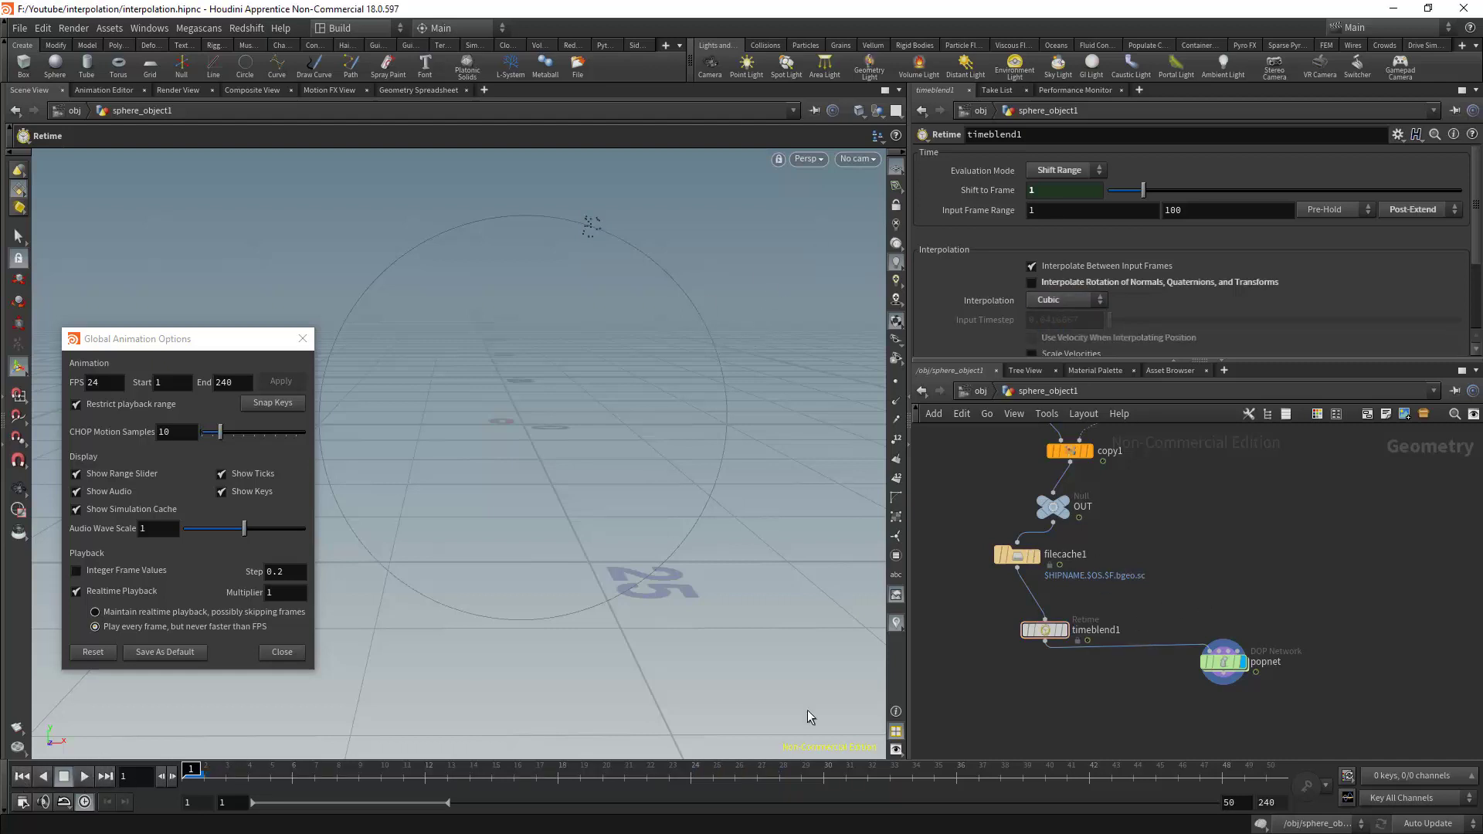
pyautogui.moveTo(1044, 630); pyautogui.dragTo(1022, 622)
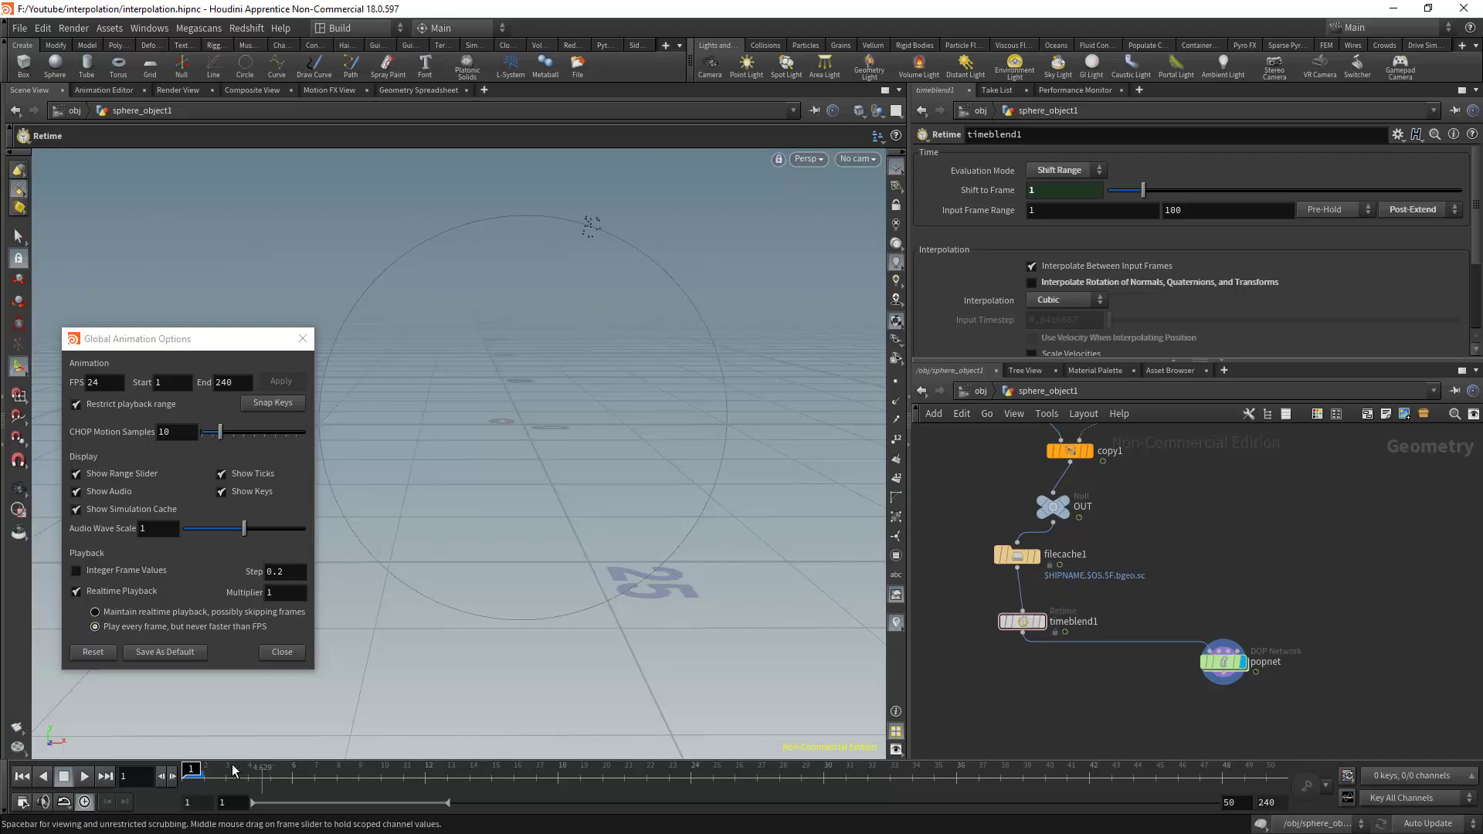
pyautogui.click(84, 777)
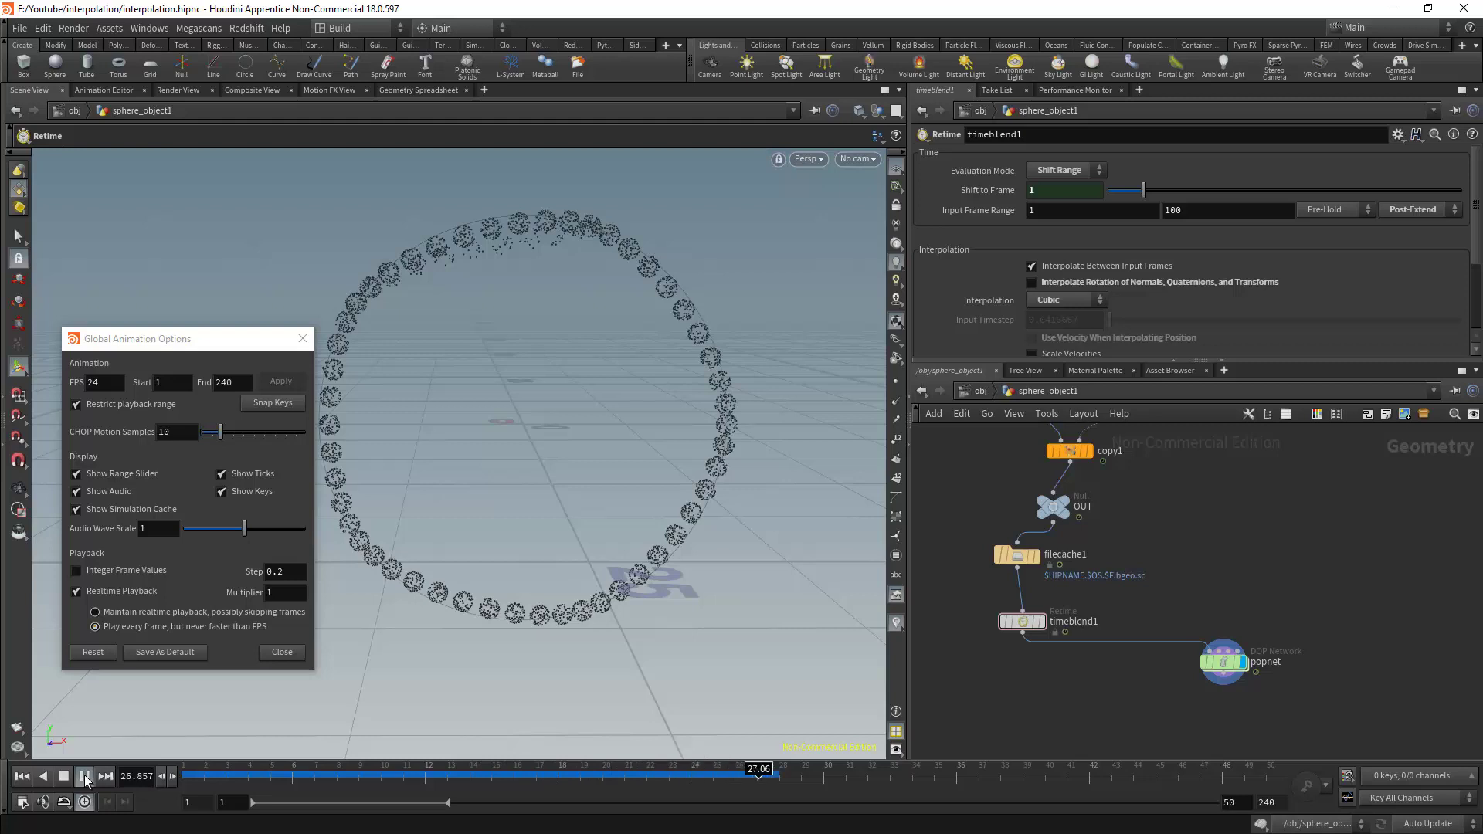
pyautogui.click(84, 777)
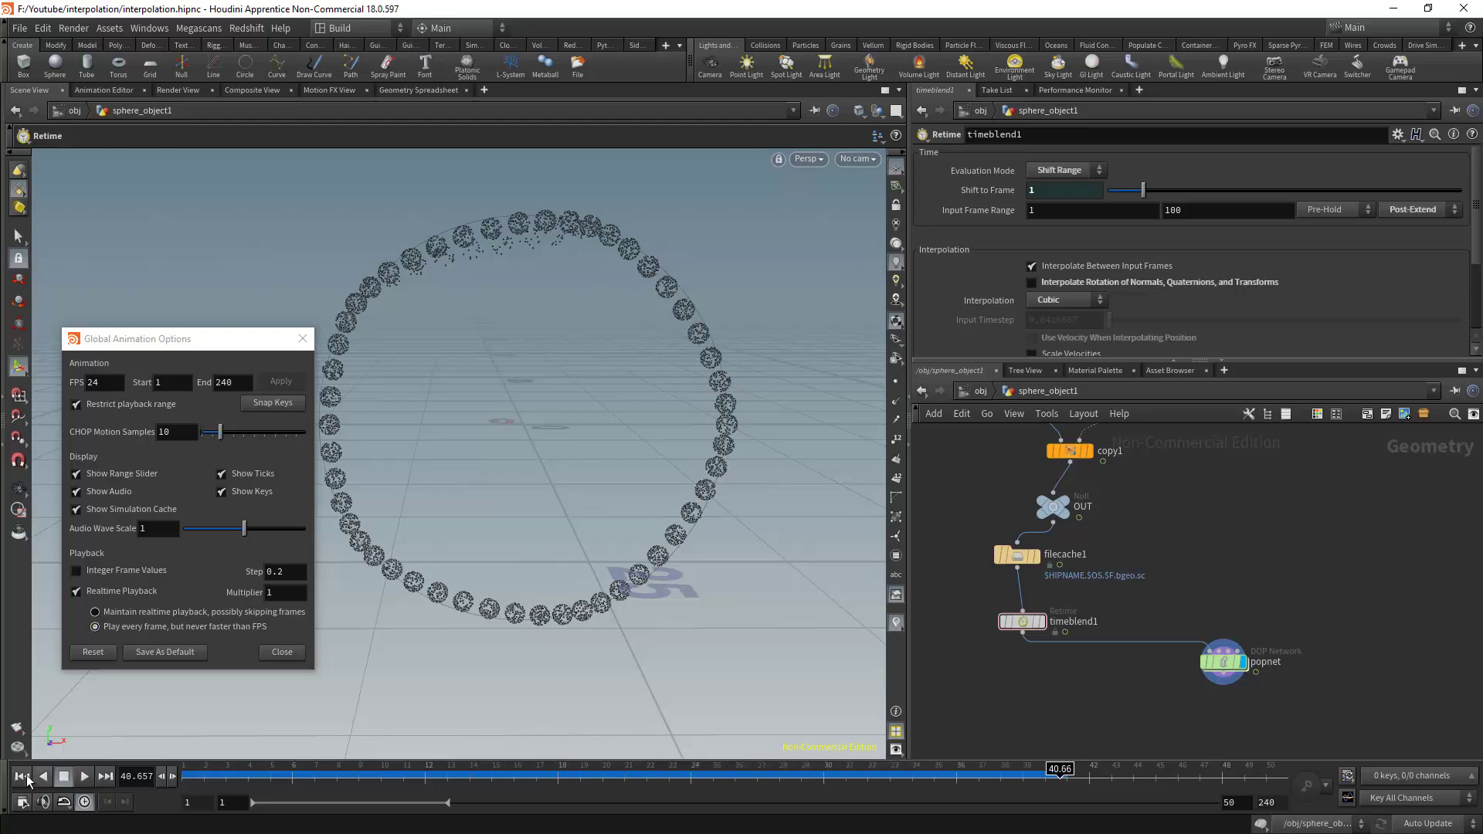
pyautogui.click(23, 777)
pyautogui.moveTo(1159, 526); pyautogui.dragTo(1166, 578, button='middle')
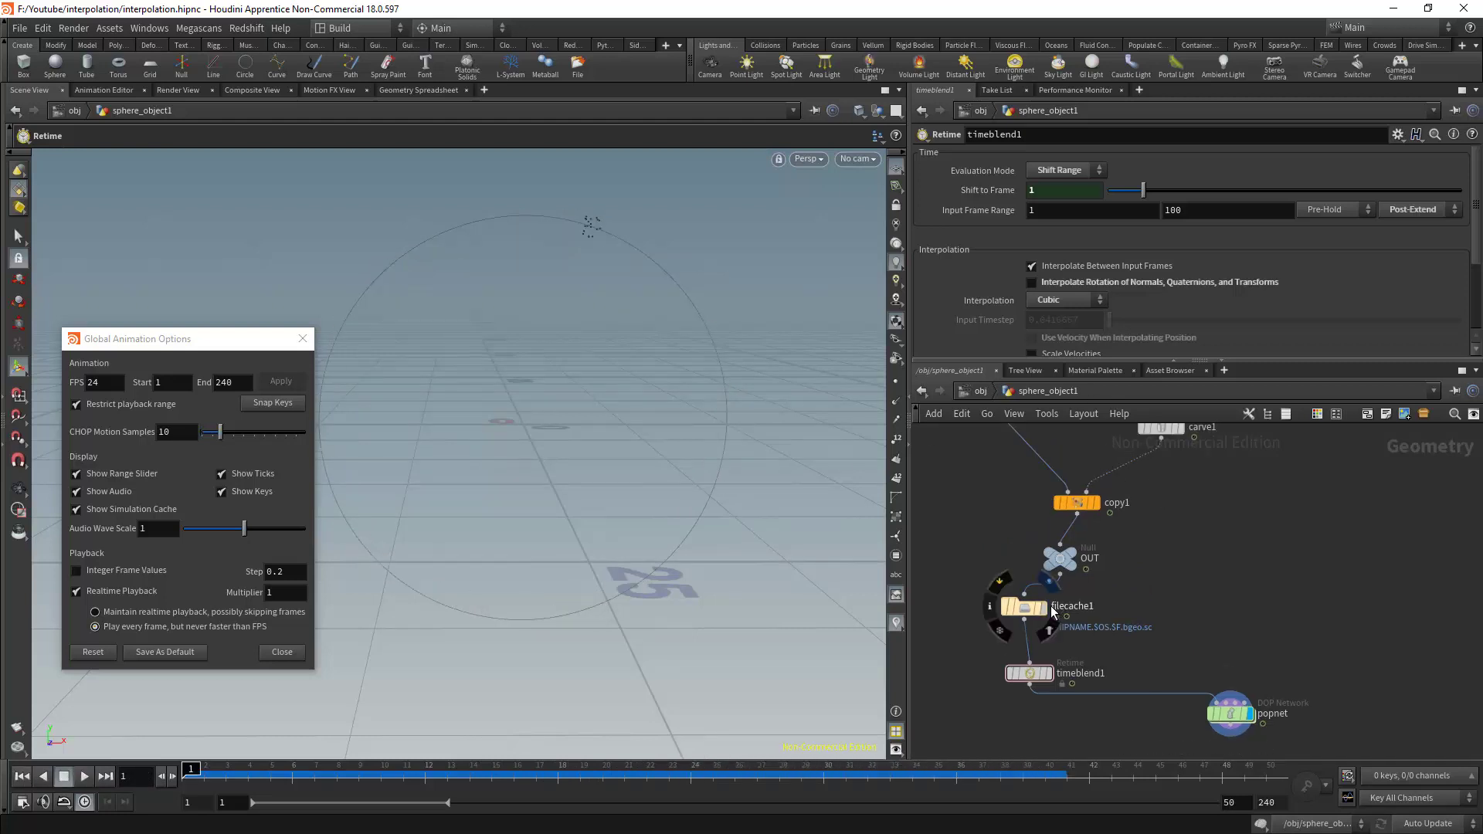
# Compare filecache1 and timeblend1 outputs, and insert timeblend1 between filecache1 and popnet
pyautogui.click(1031, 591)
pyautogui.click(1035, 675)
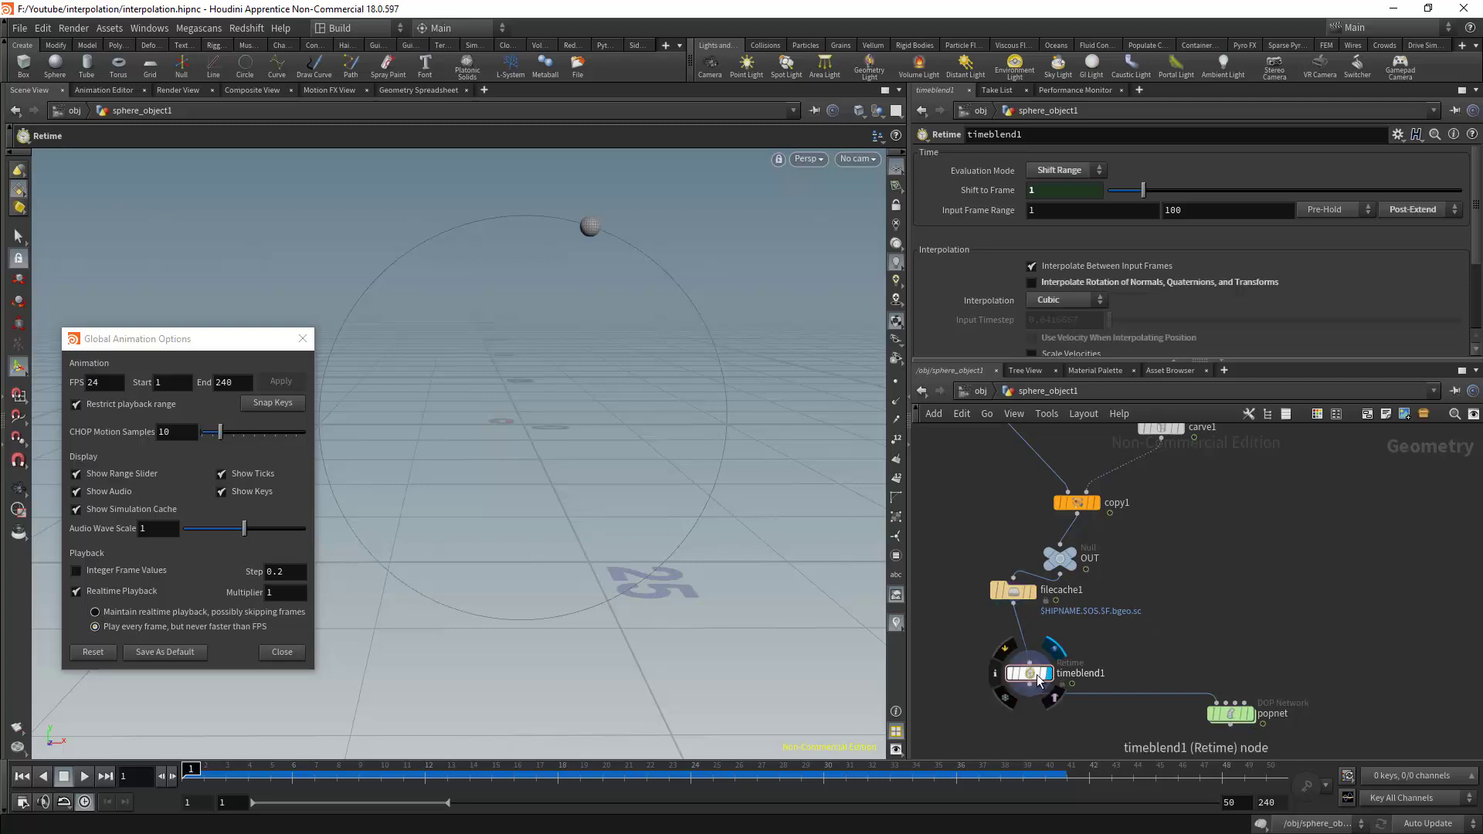
pyautogui.moveTo(1028, 677); pyautogui.dragTo(1013, 635)
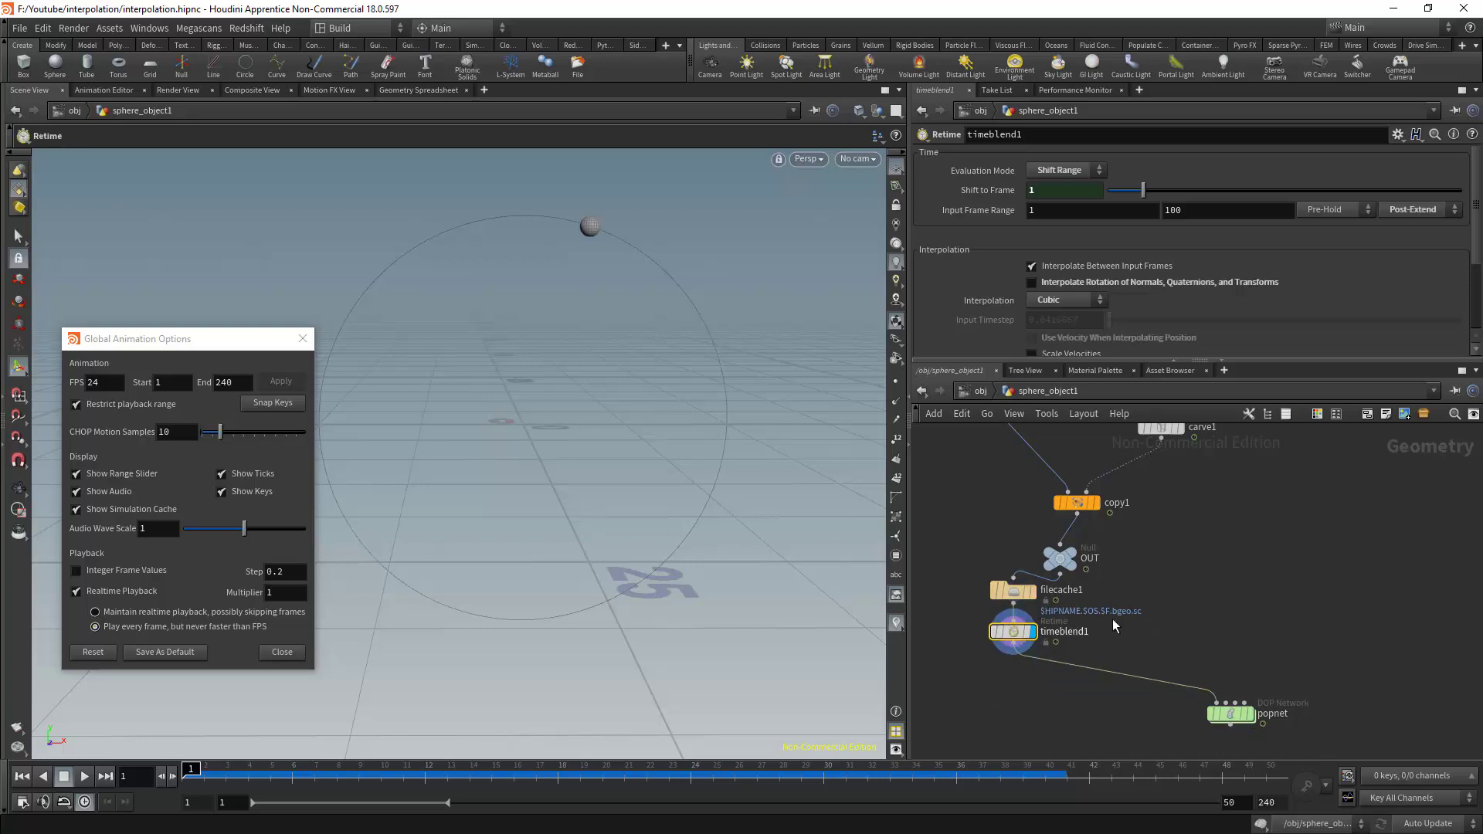
# Add a Trail node, trail1, on the wire between timeblend1 and popnet
pyautogui.press('Tab')
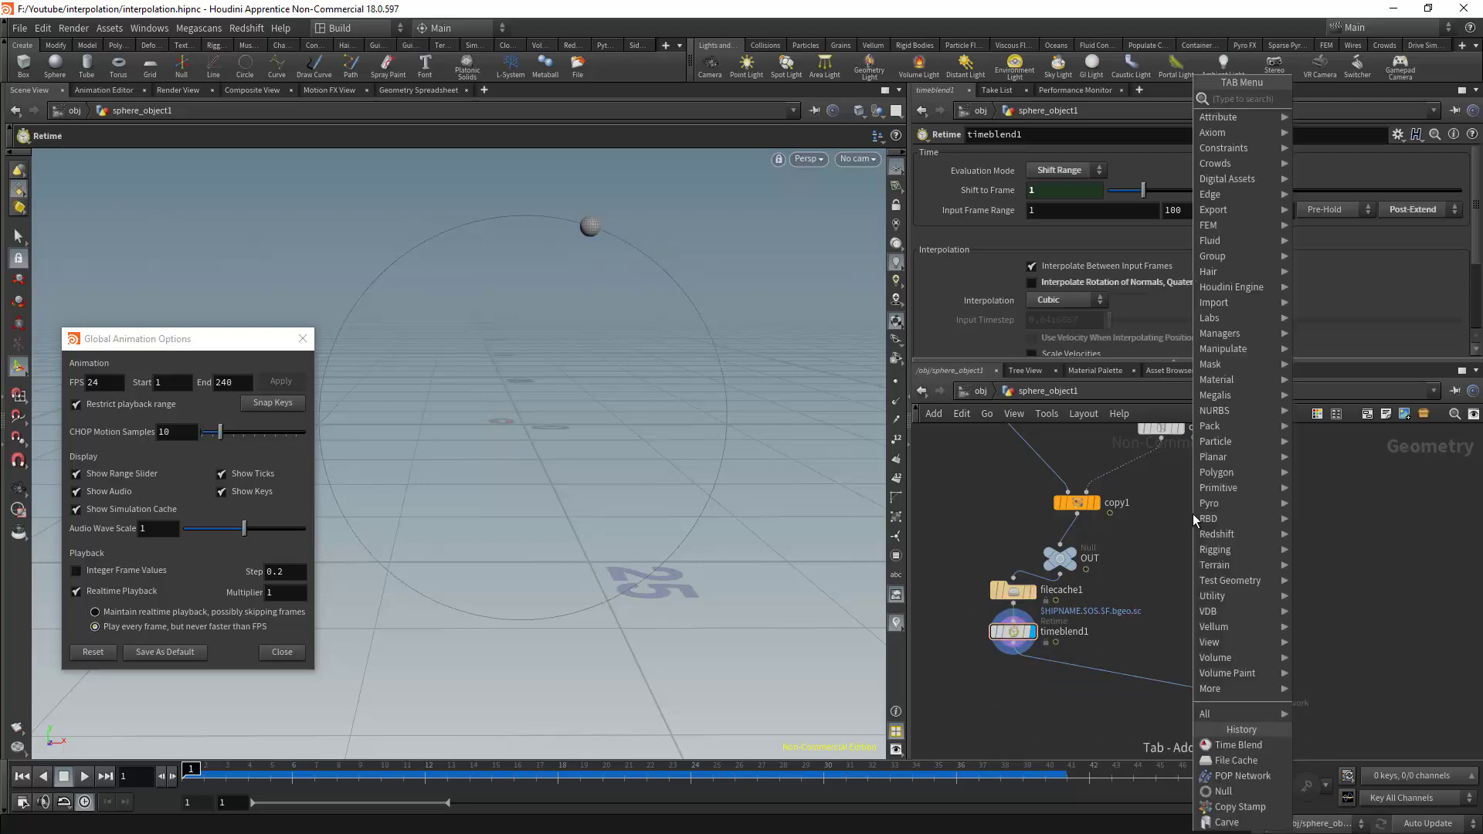
pyautogui.write('tr')
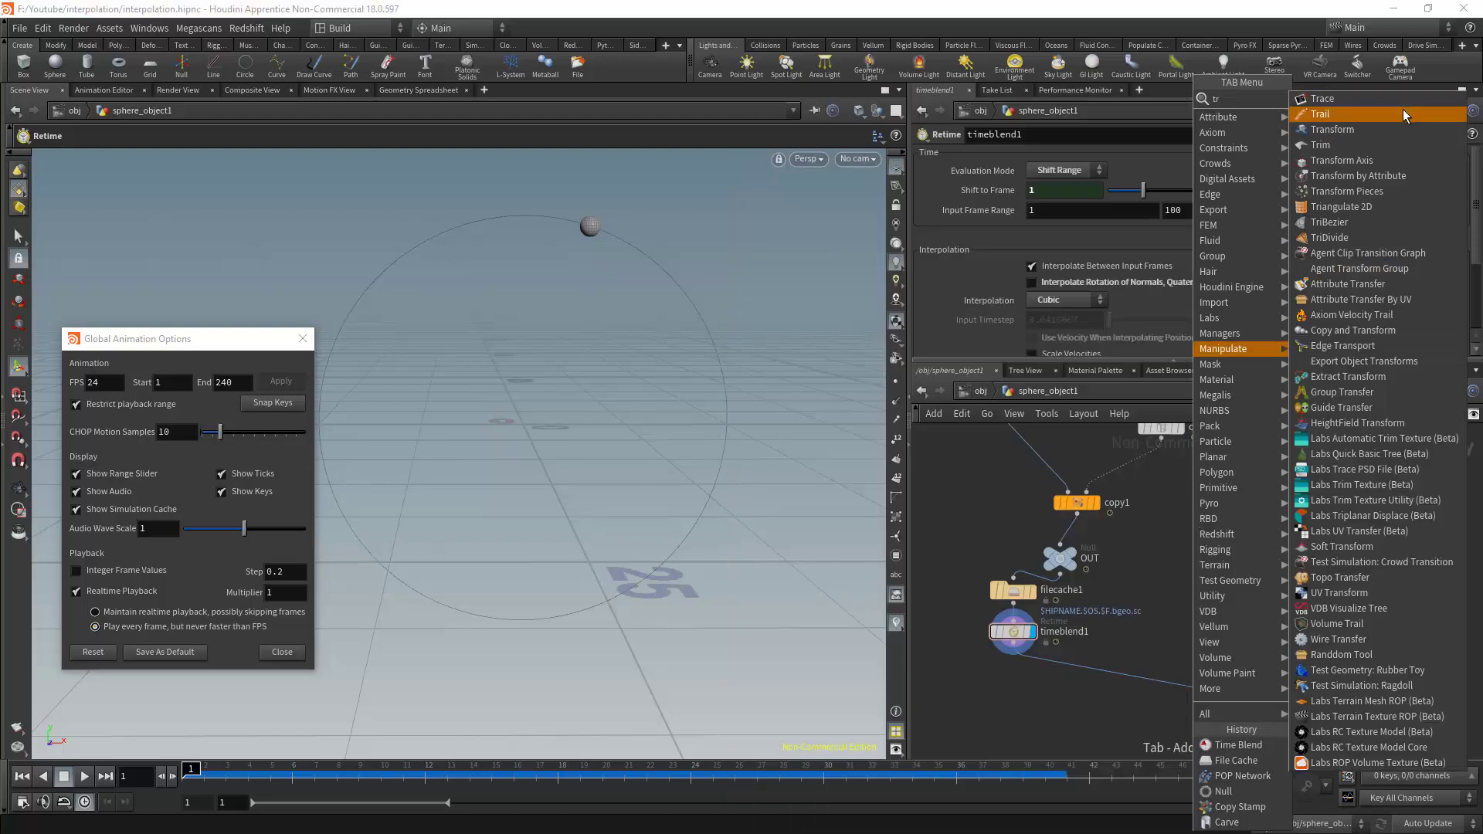
pyautogui.click(1403, 109)
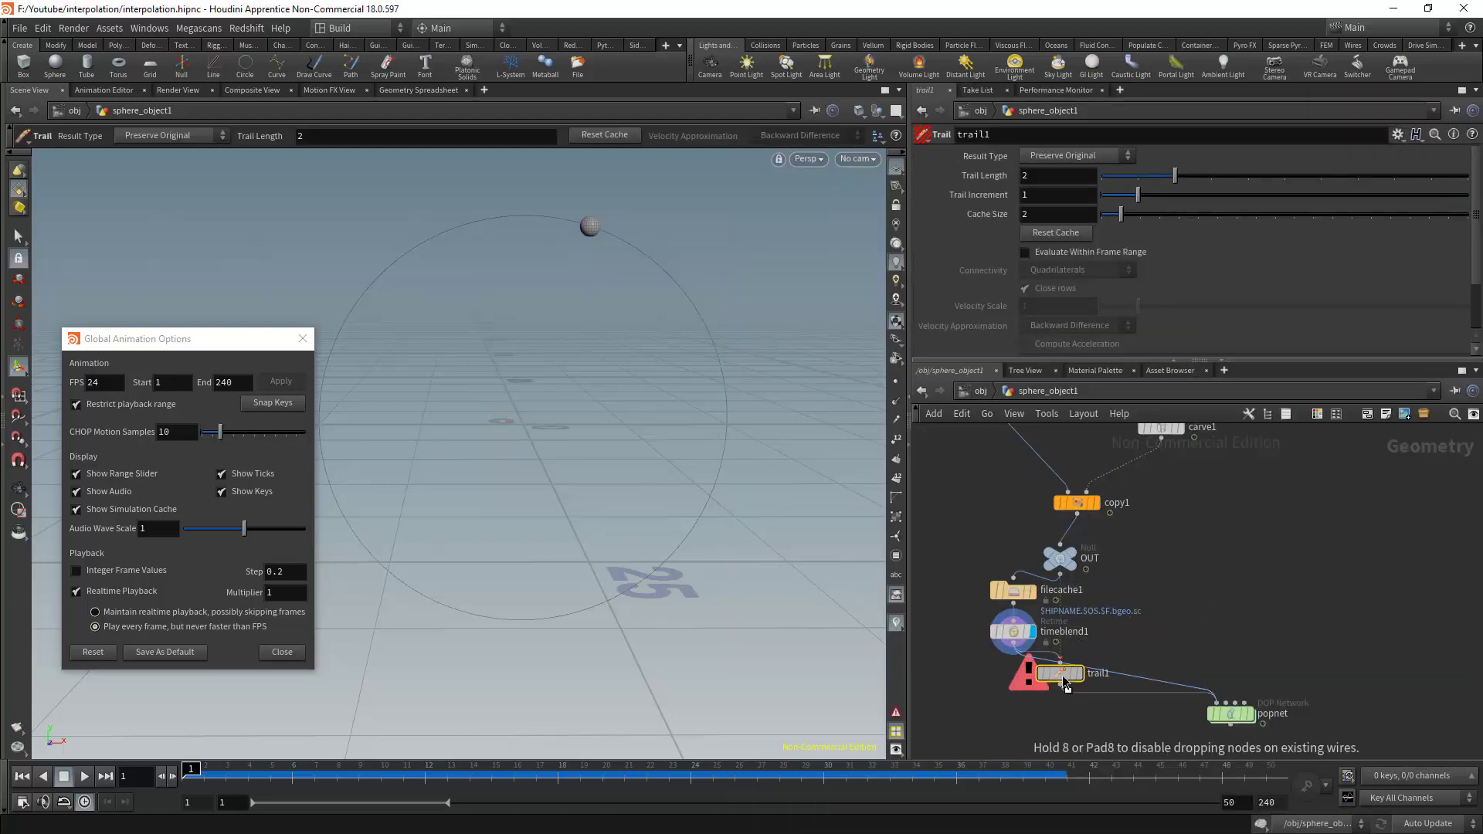
pyautogui.click(1082, 671)
# Display trail1 and set its result type to Compute Velocity
pyautogui.click(1081, 676)
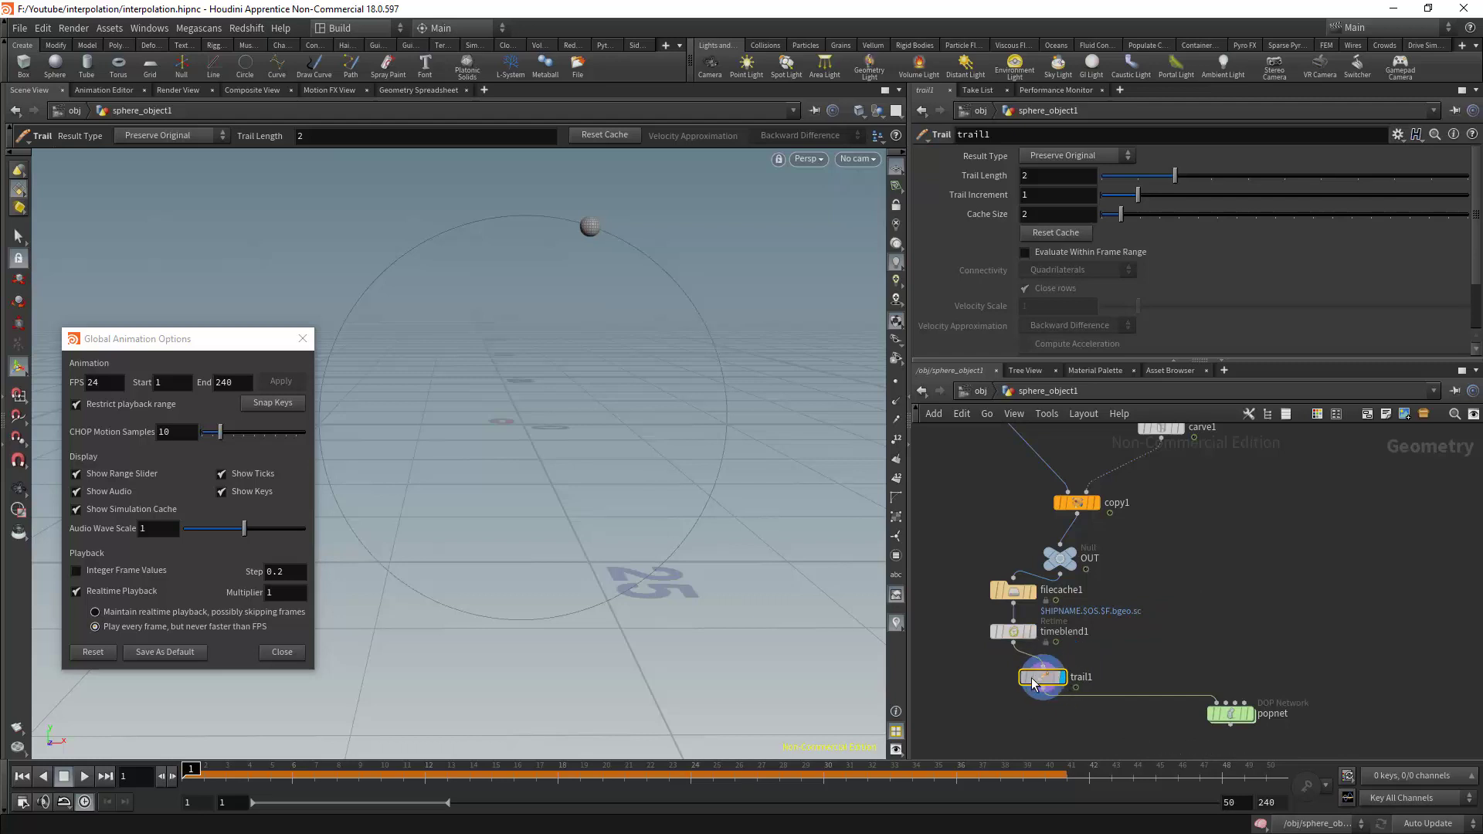
pyautogui.moveTo(1060, 676); pyautogui.dragTo(1028, 677)
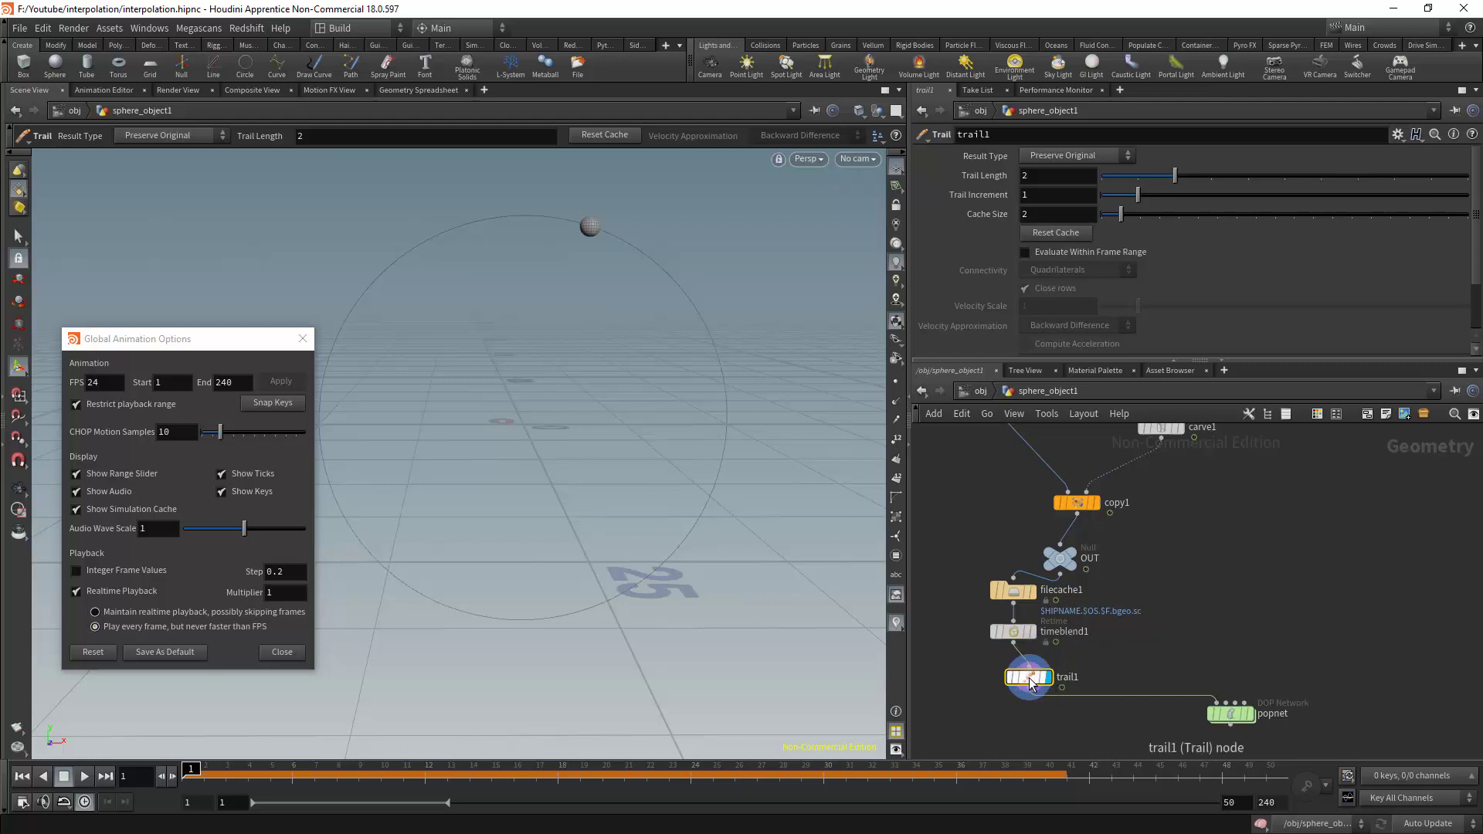
pyautogui.click(1073, 158)
pyautogui.click(1073, 220)
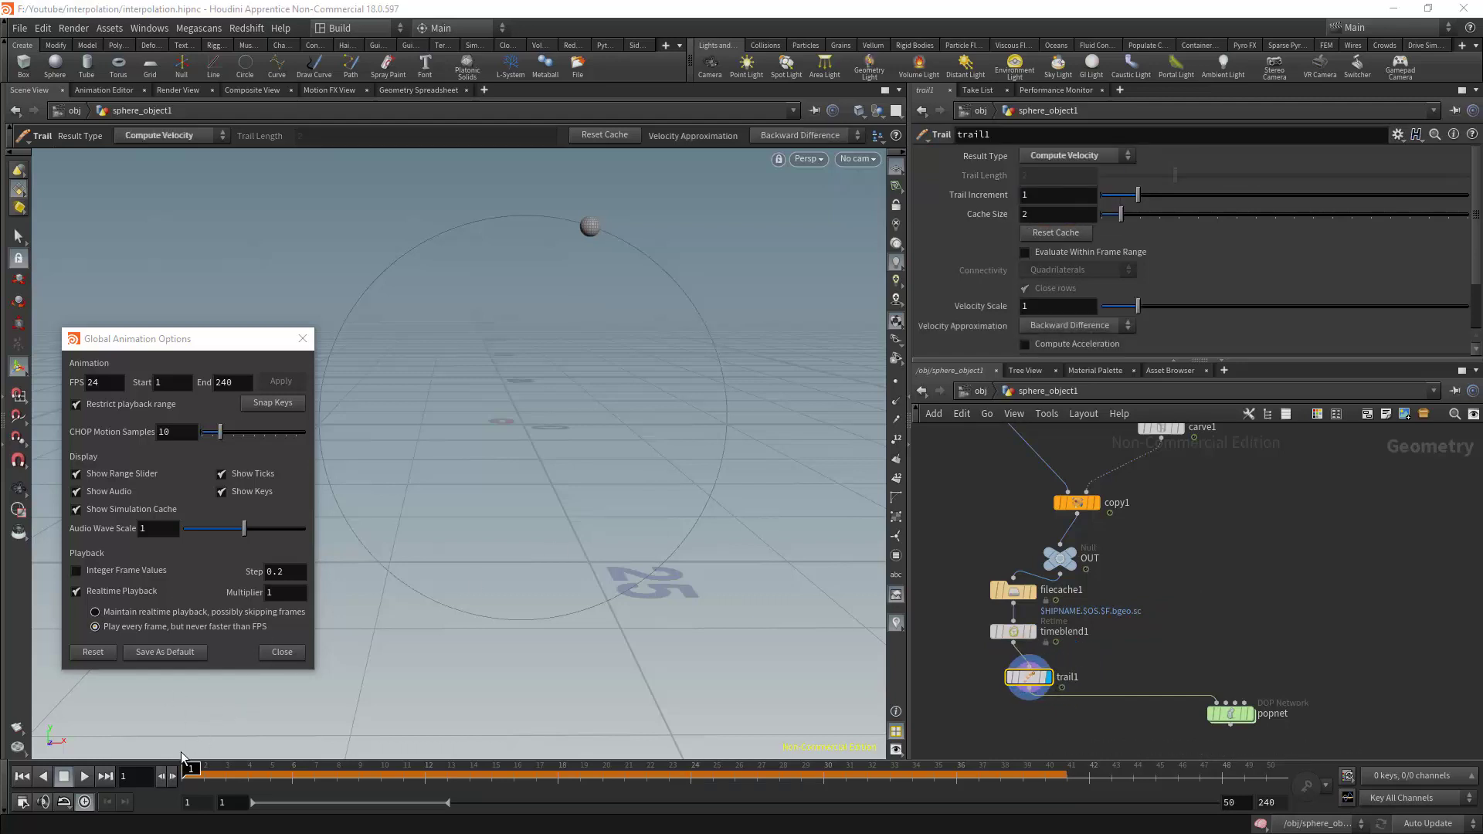
# Show velocity vectors on the sphere while stepping forward through subframes
pyautogui.click(172, 777)
pyautogui.click(173, 777)
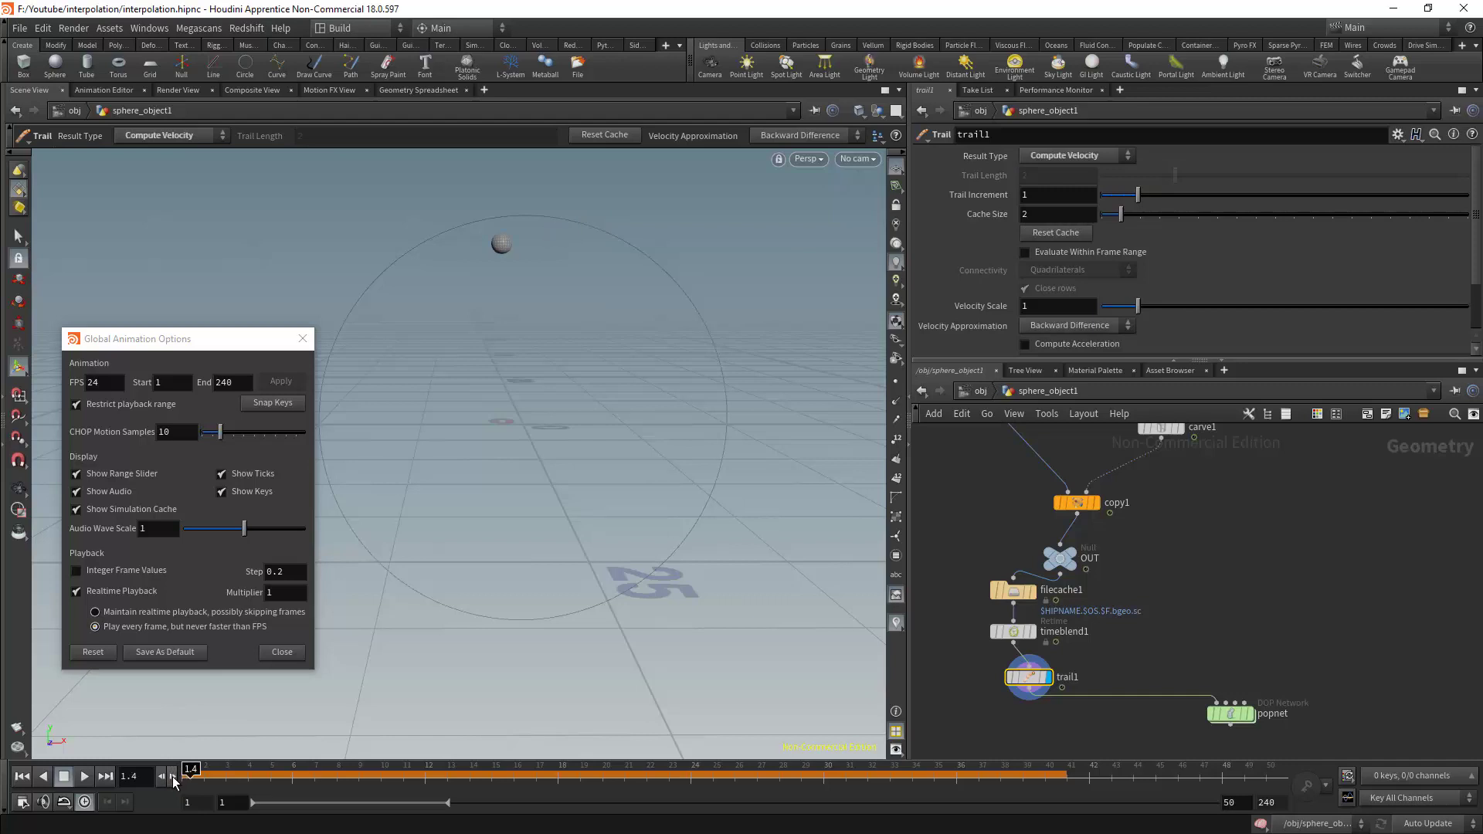
pyautogui.click(897, 421)
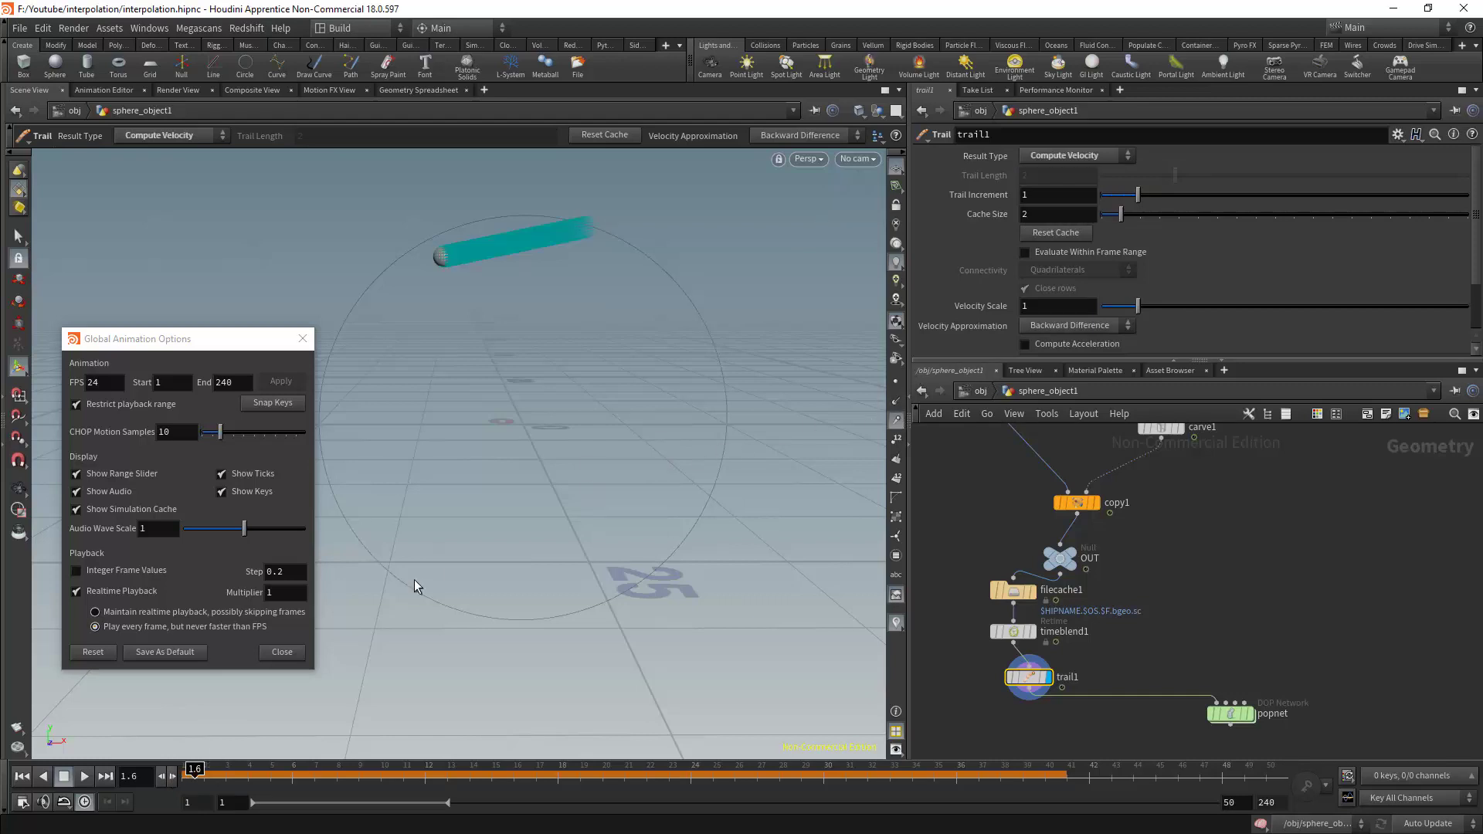
pyautogui.click(176, 777)
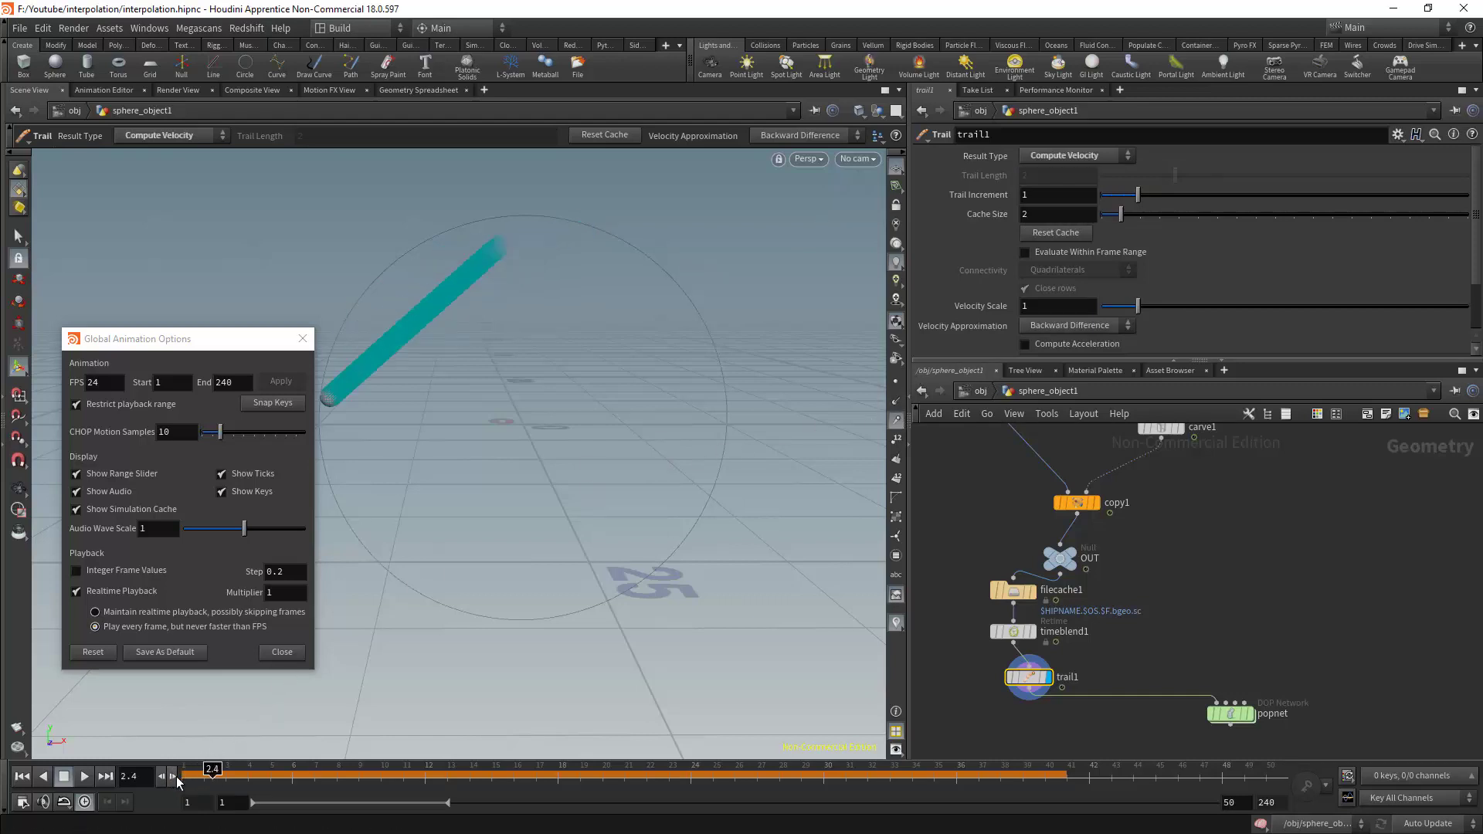
pyautogui.click(176, 776)
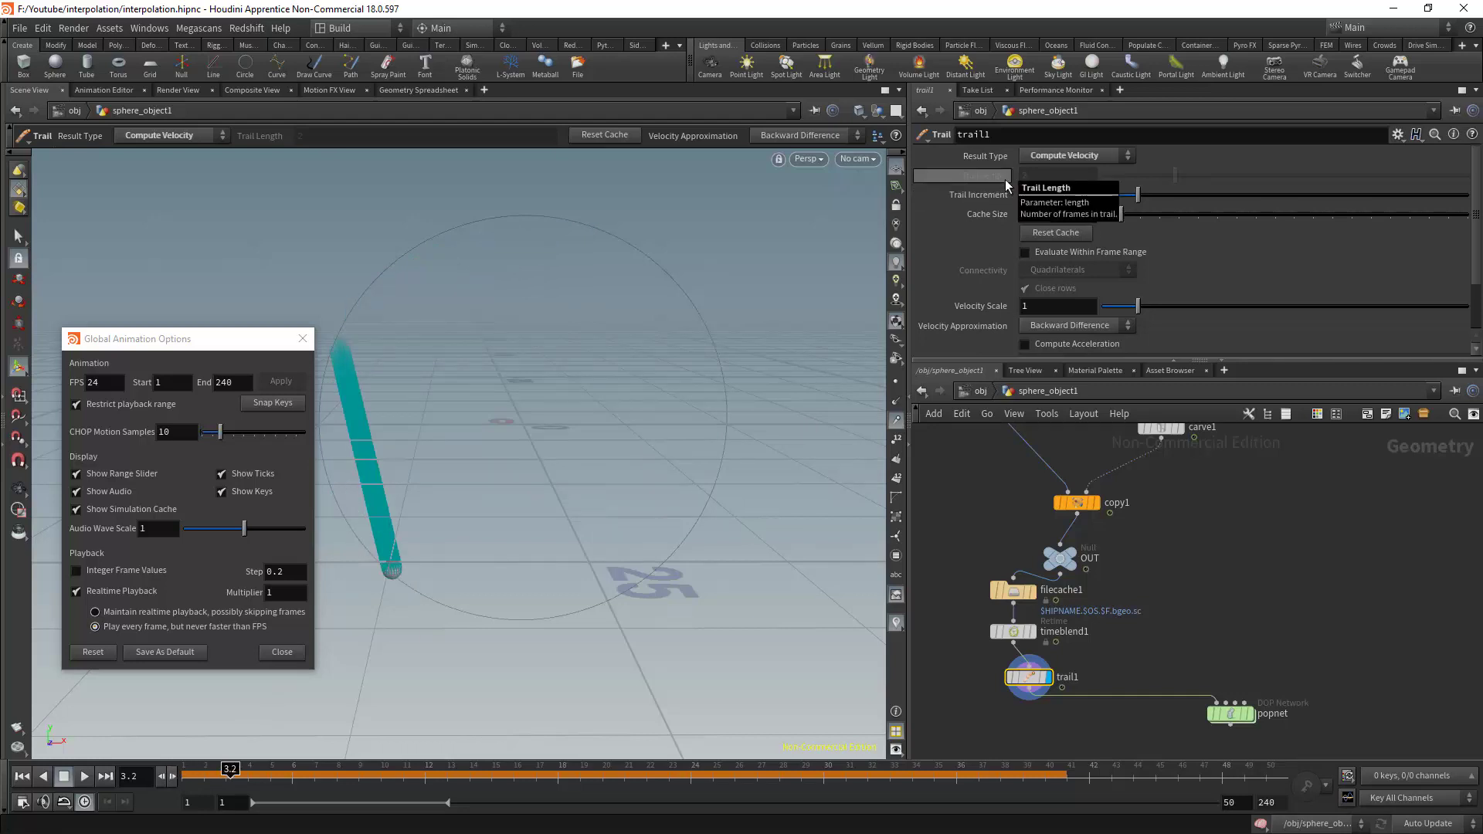
# Set trail1's Trail Increment to 0.2
pyautogui.click(1057, 195)
pyautogui.write('0.2')
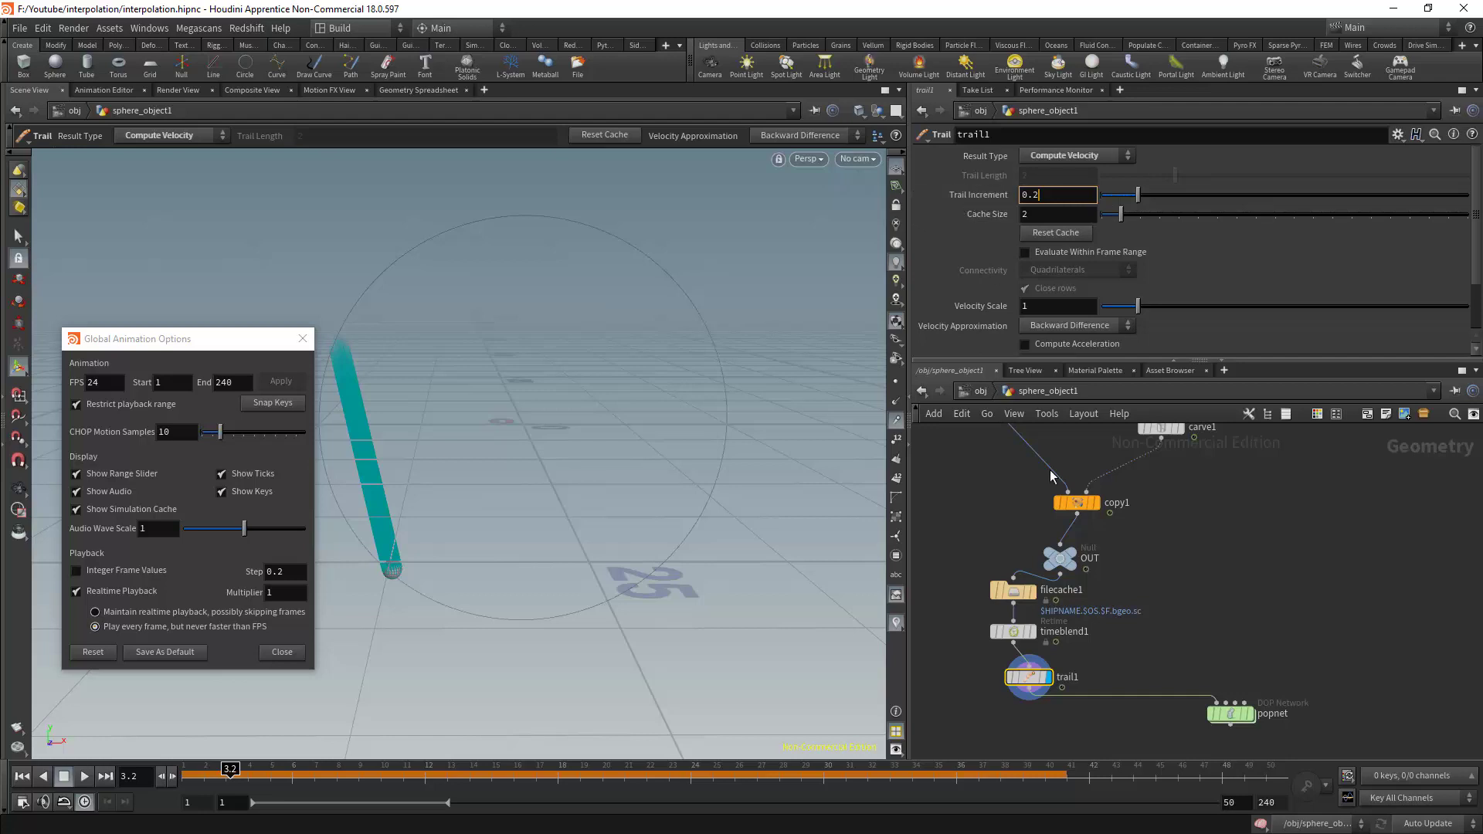
pyautogui.press('Return')
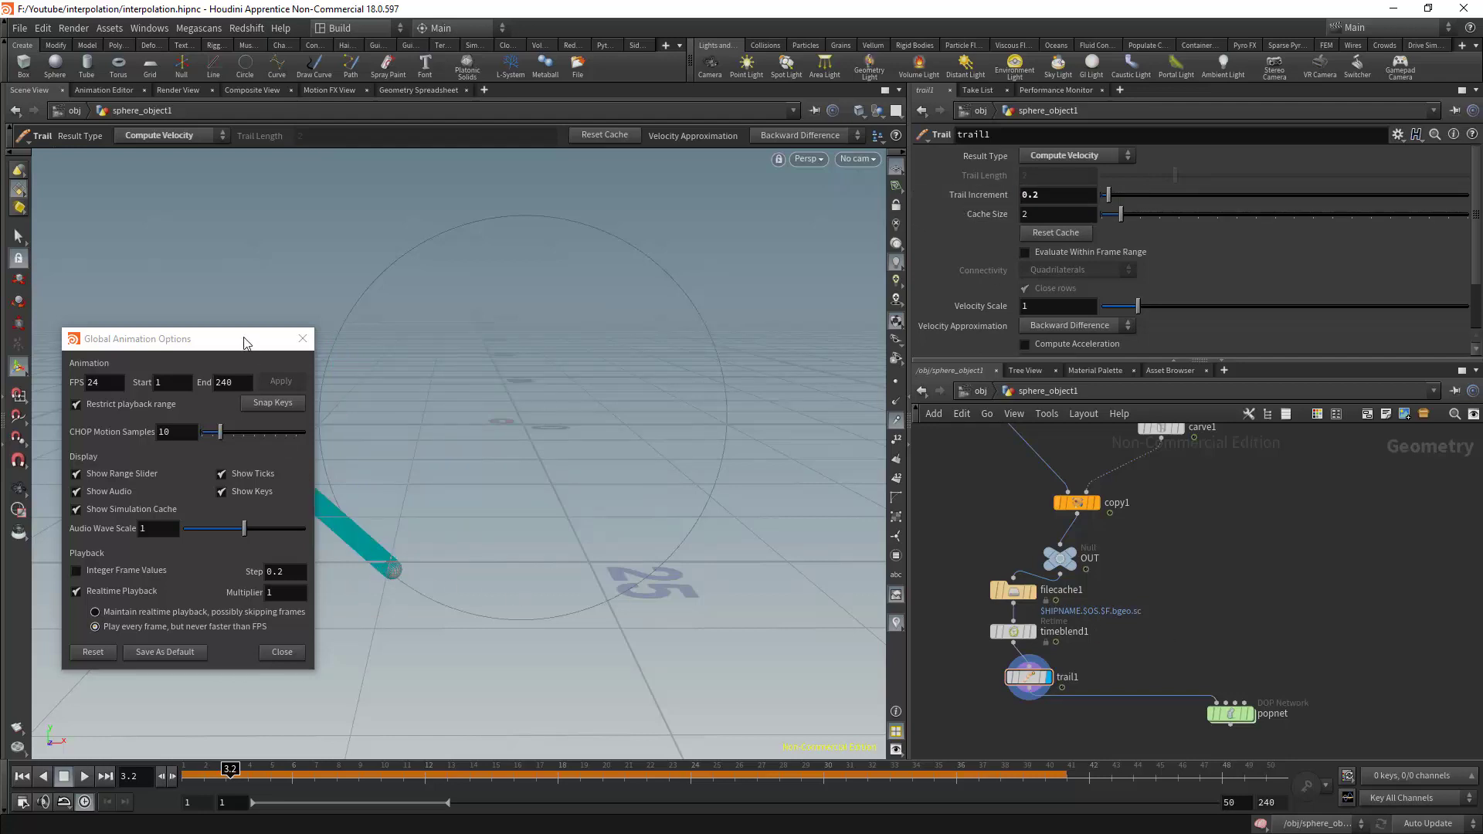
pyautogui.moveTo(244, 340); pyautogui.dragTo(164, 329)
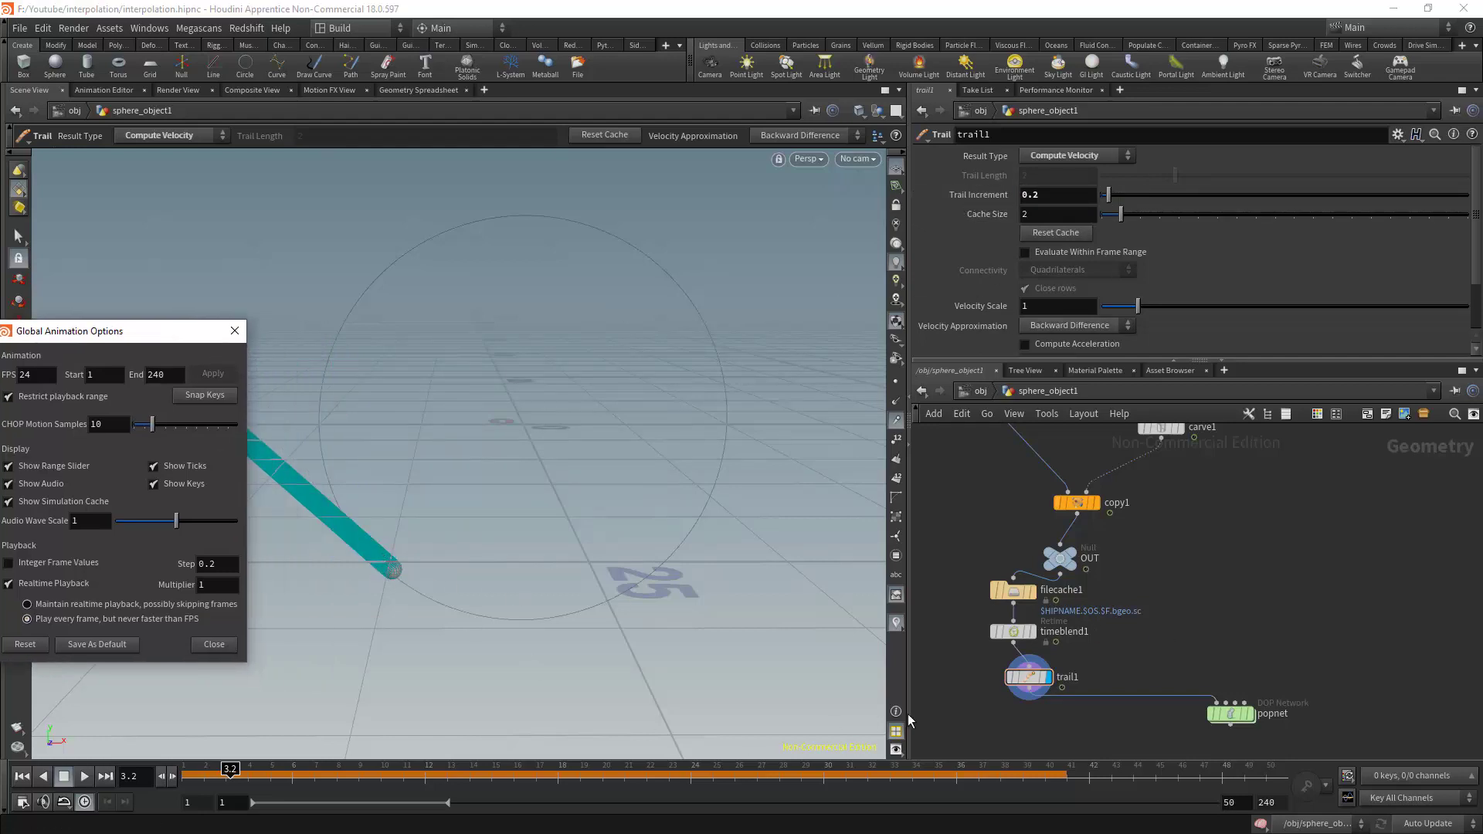
# Advance to frame 5, turn off Realtime Playback, and display the popnet simulation
pyautogui.click(1032, 632)
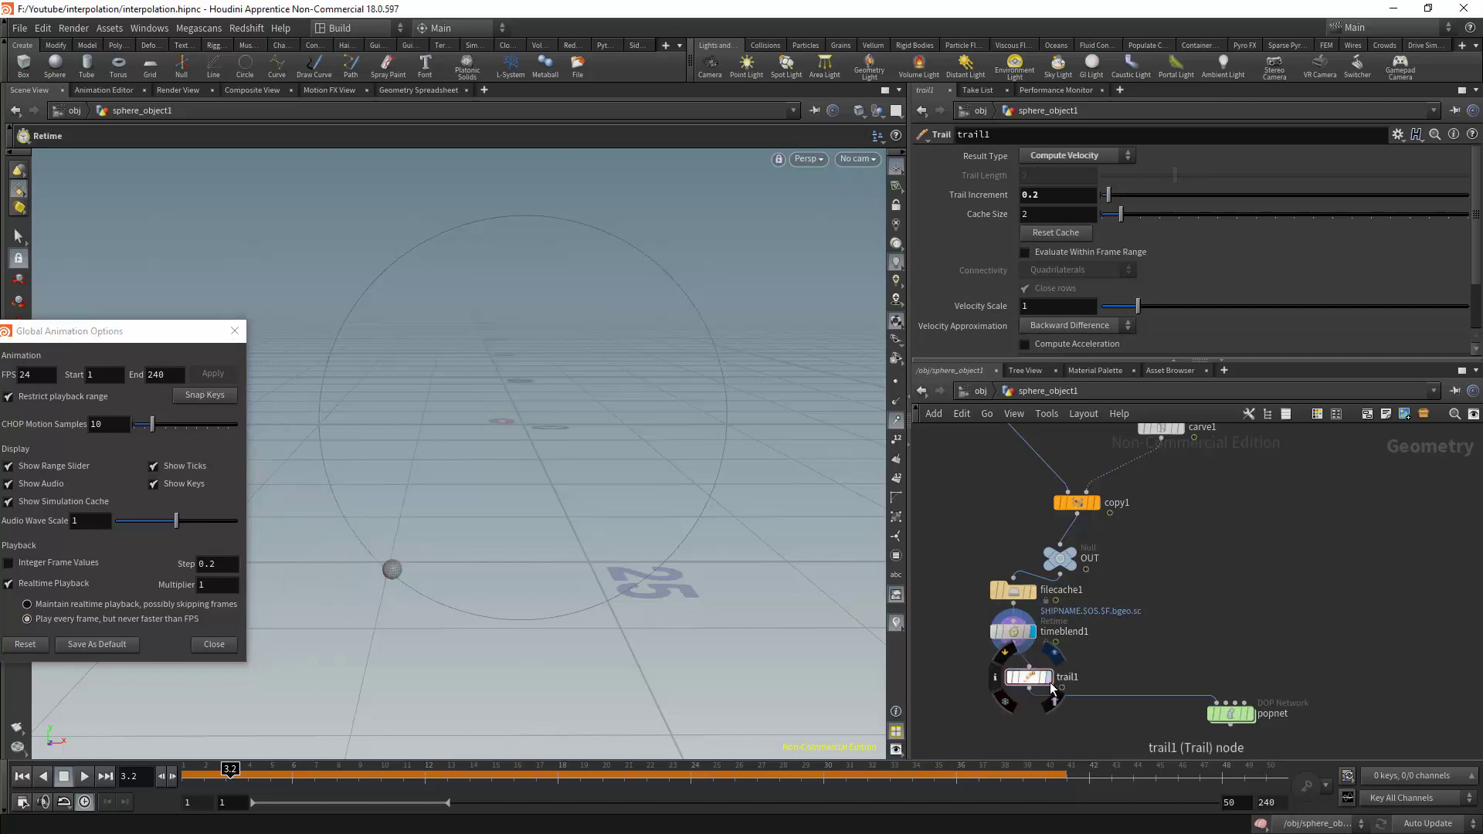
pyautogui.click(1028, 680)
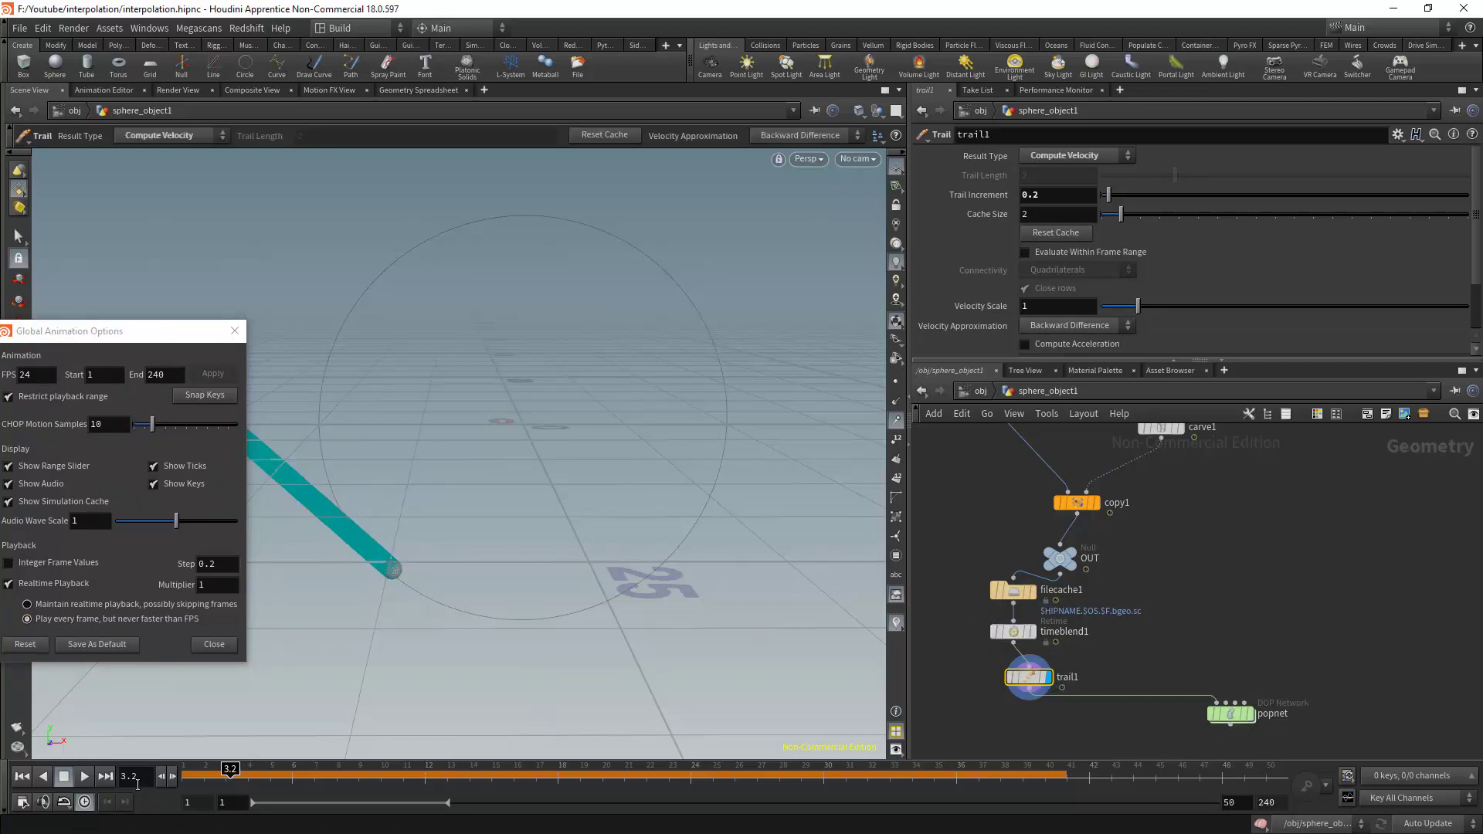
pyautogui.click(173, 778)
pyautogui.click(172, 777)
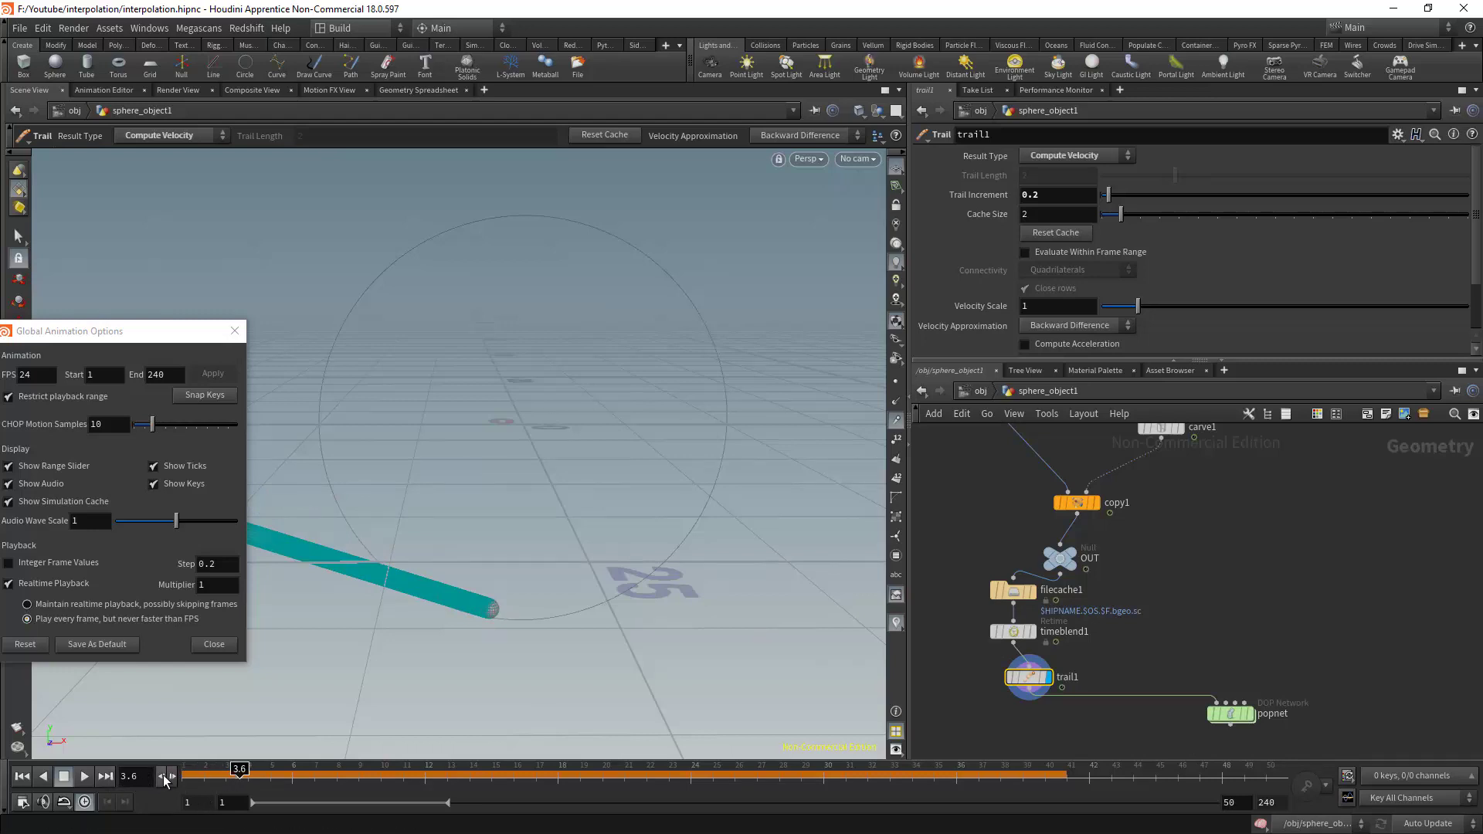
pyautogui.click(172, 777)
pyautogui.click(172, 777)
pyautogui.click(172, 777)
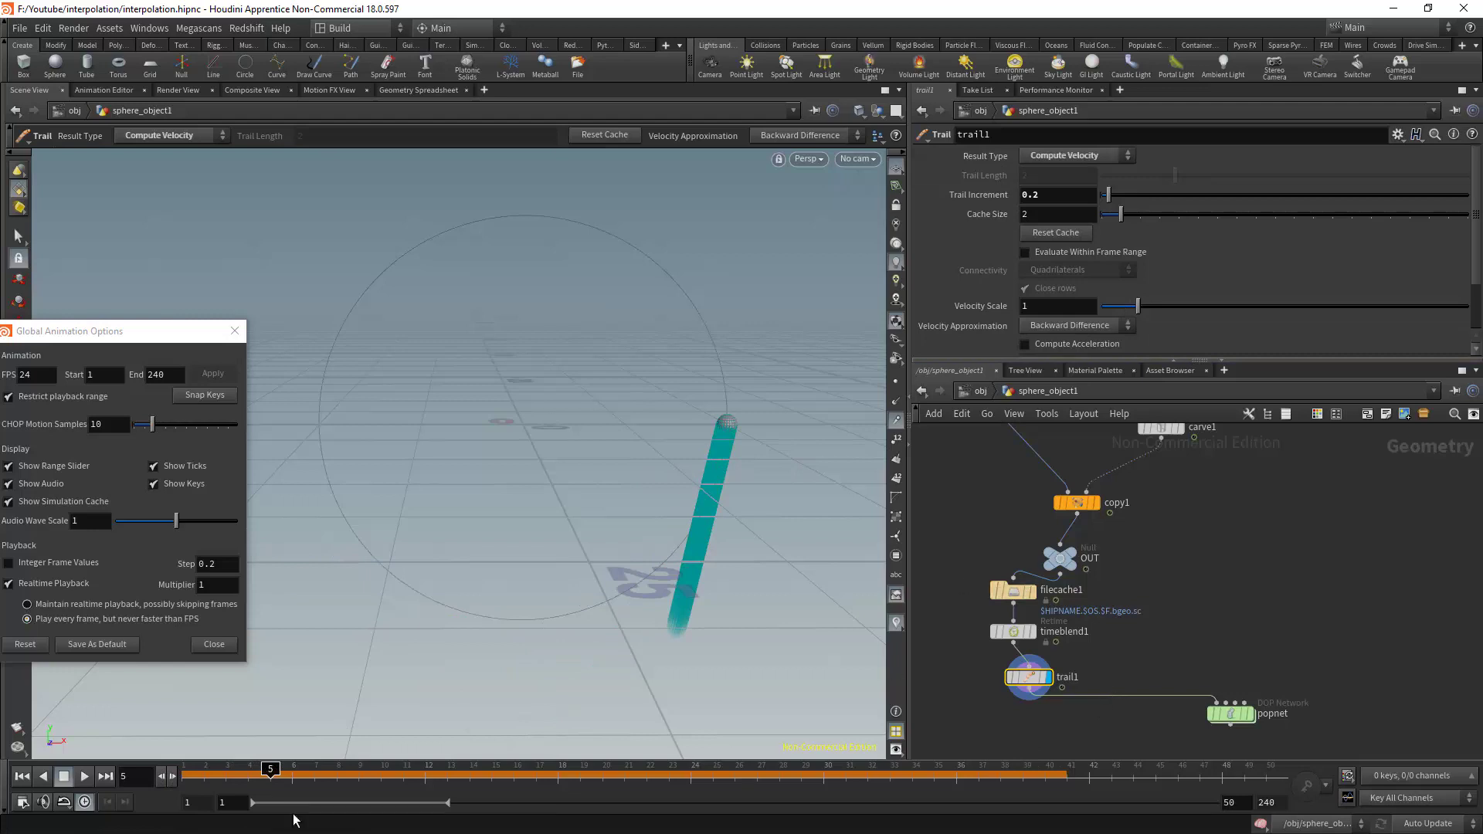
pyautogui.click(85, 802)
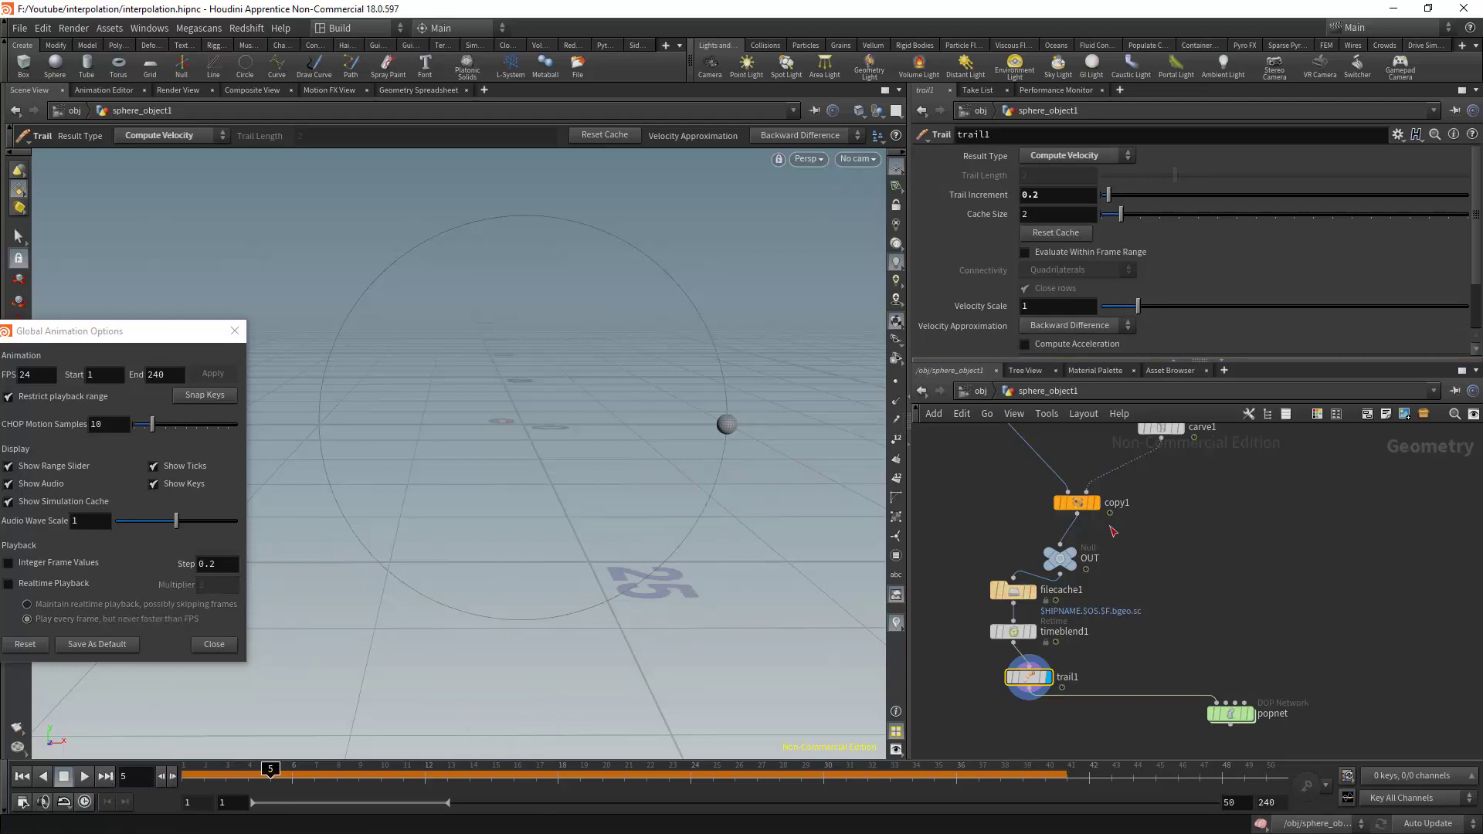
pyautogui.click(1252, 713)
# Display popnet and play the particle simulation, then rewind to frame 1
pyautogui.click(1227, 712)
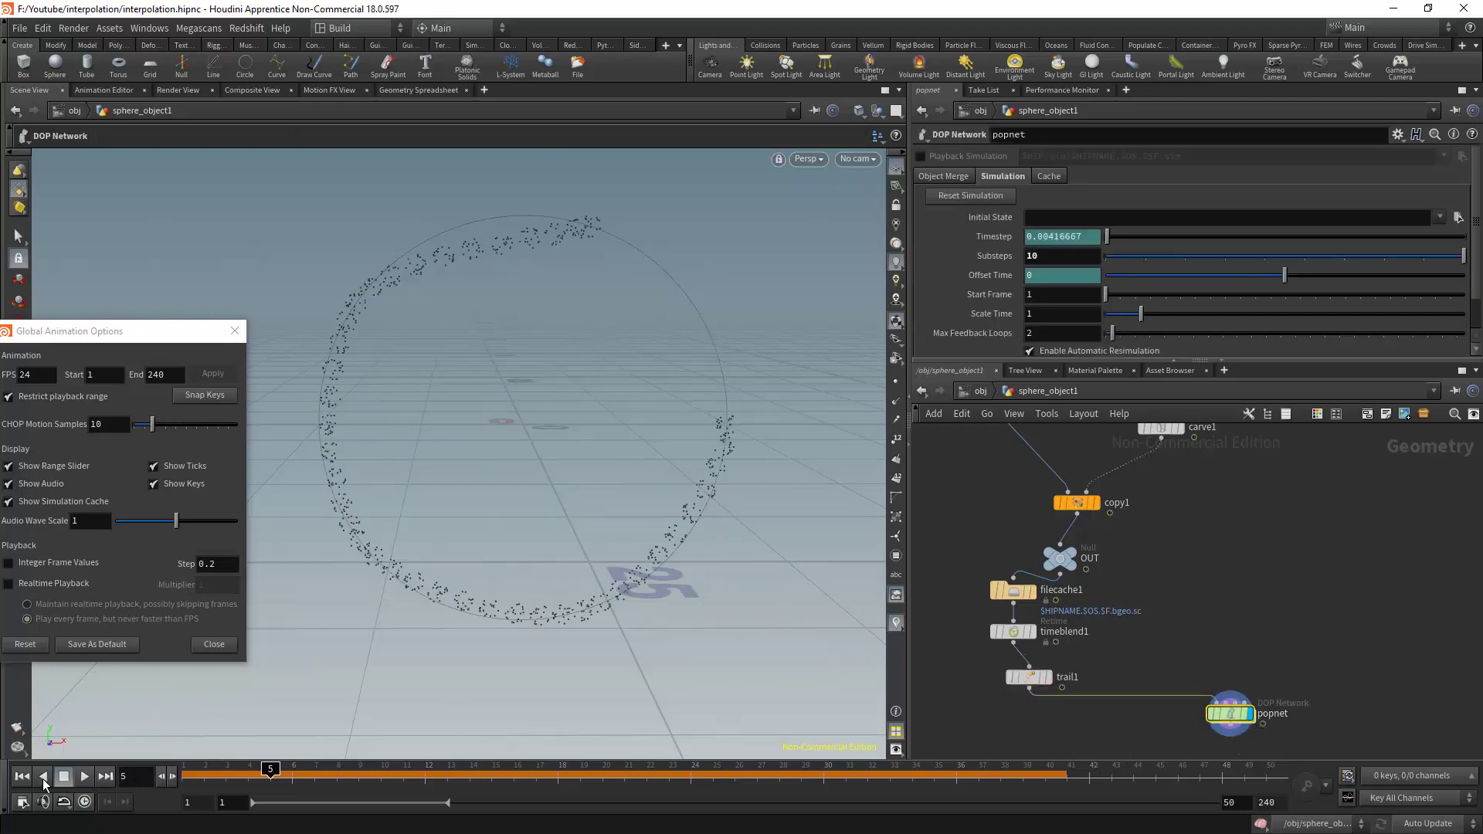
pyautogui.click(86, 779)
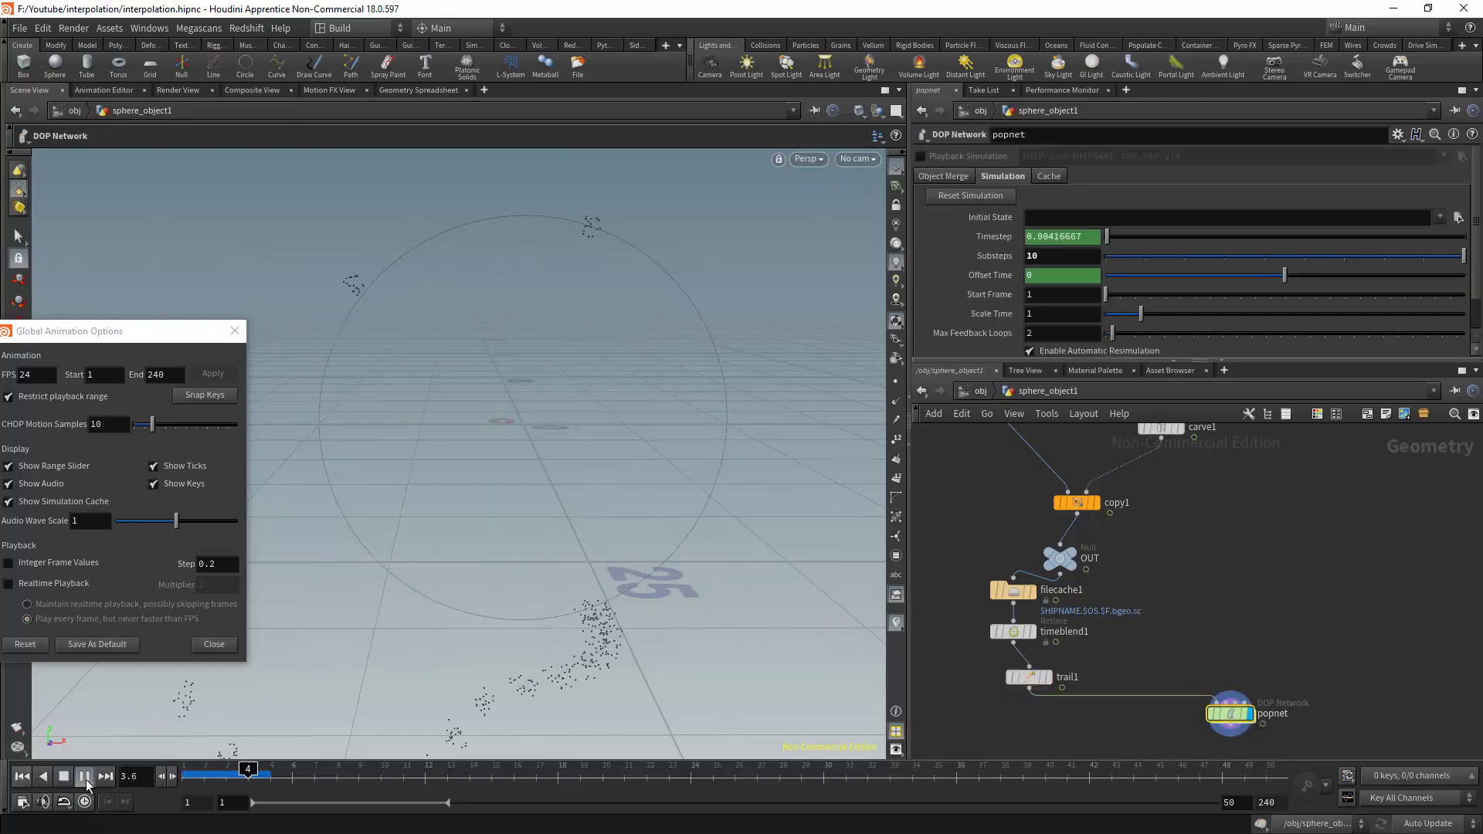
pyautogui.click(63, 777)
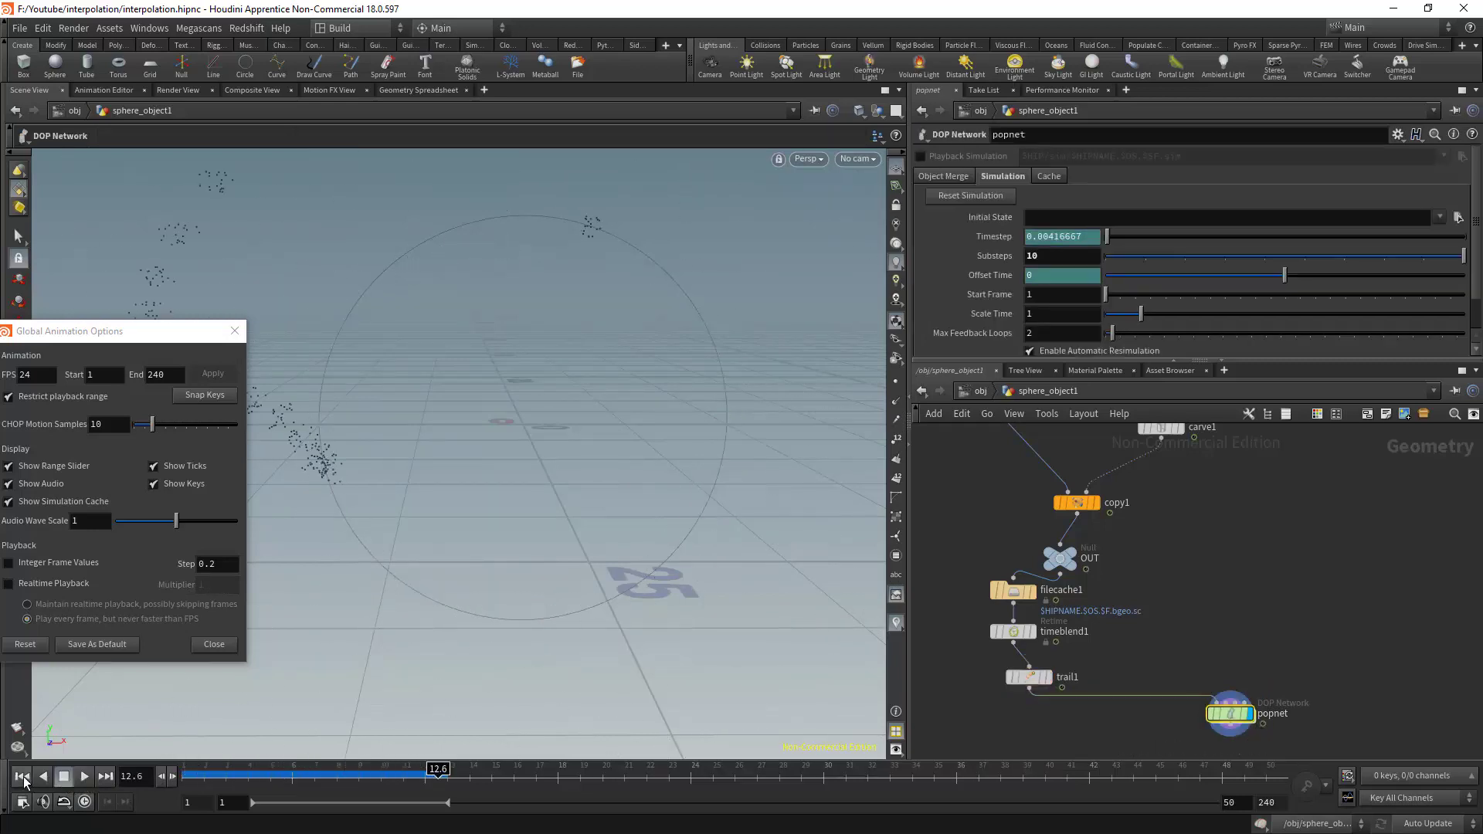
pyautogui.click(85, 776)
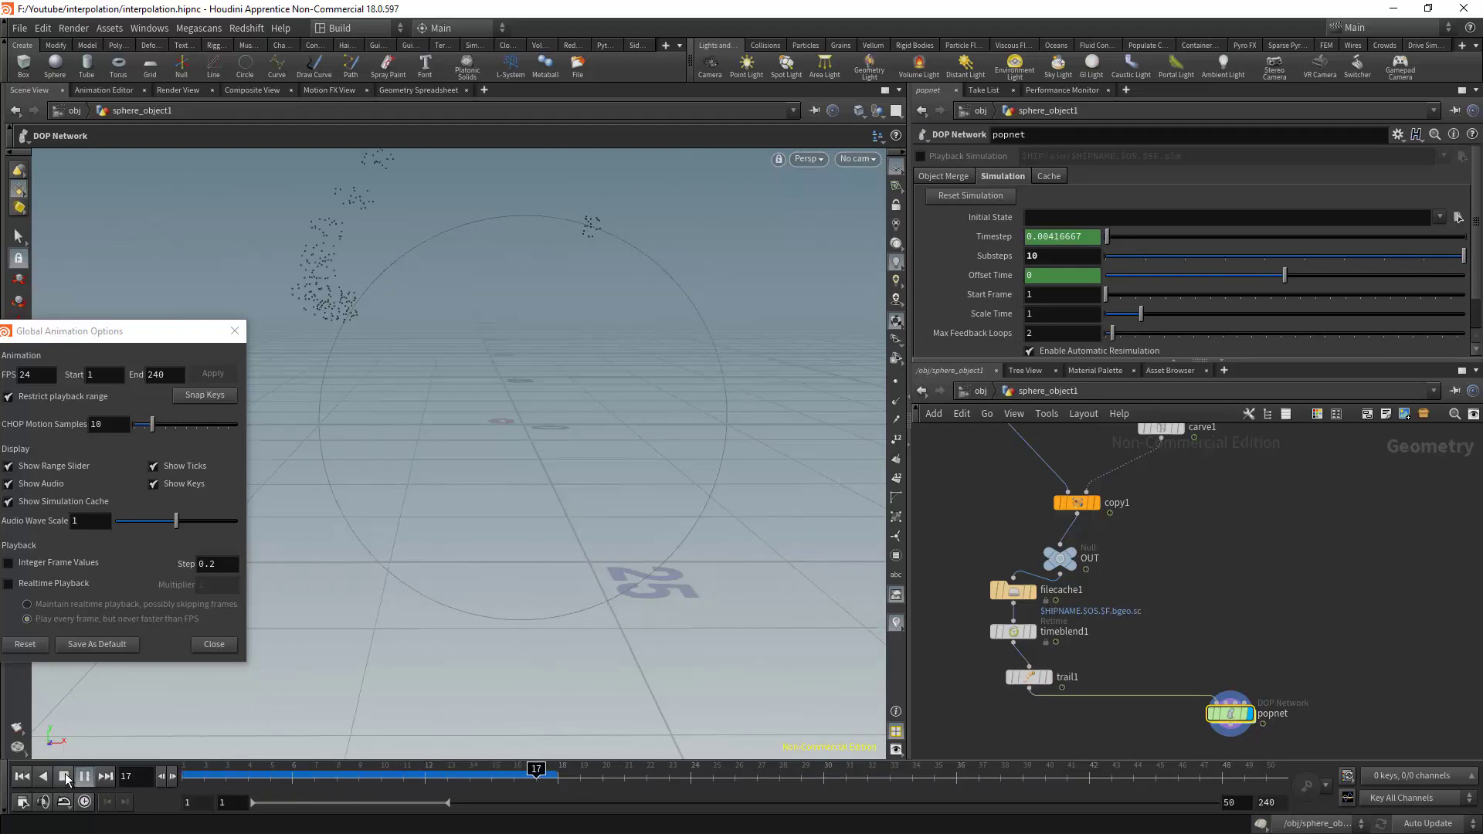
pyautogui.click(65, 773)
pyautogui.click(22, 777)
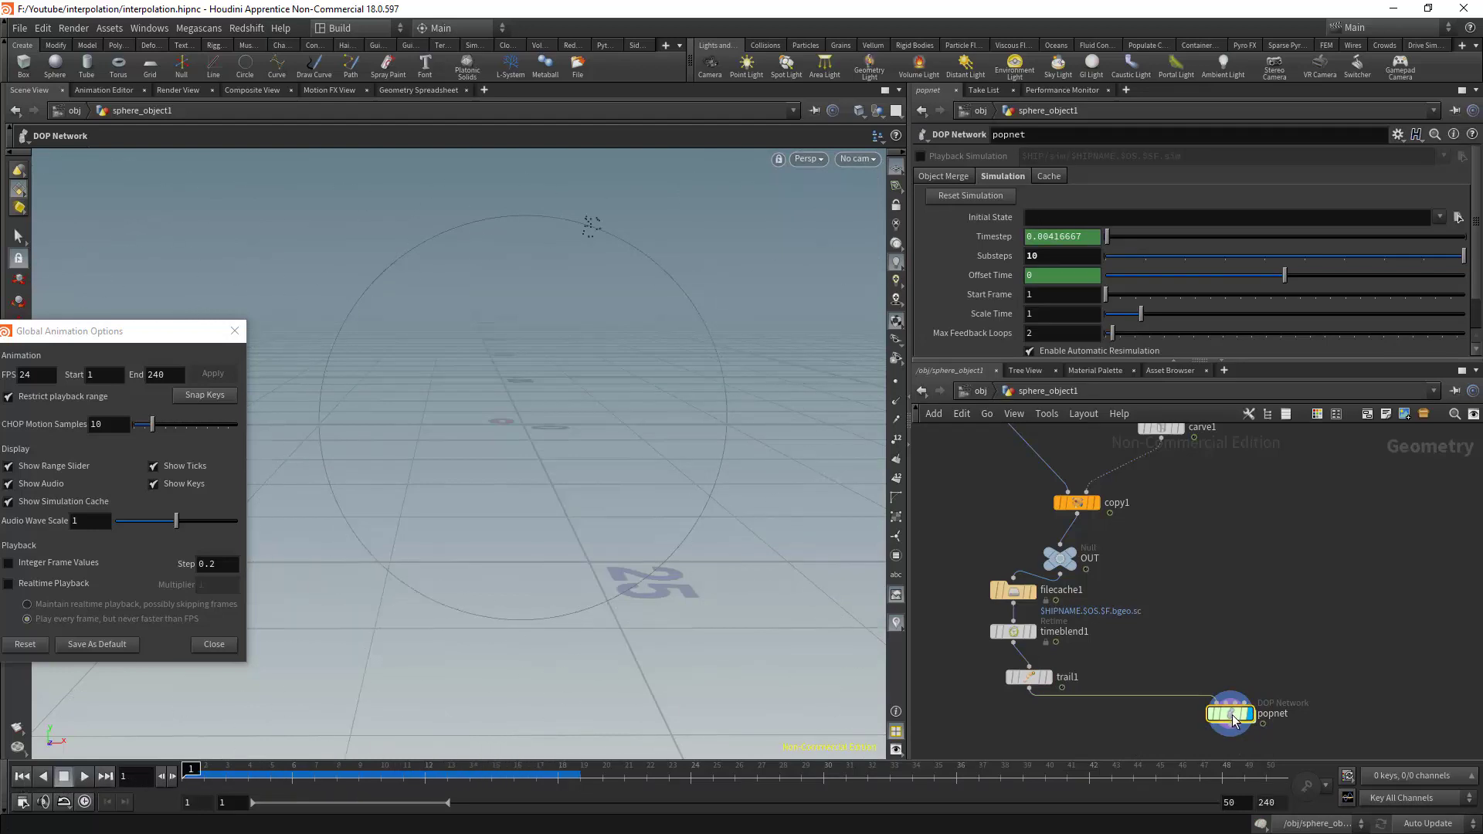
# Inside popnet, set the source's Inherit Velocity to 0.01, then return to sphere_object1
pyautogui.doubleClick(1234, 720)
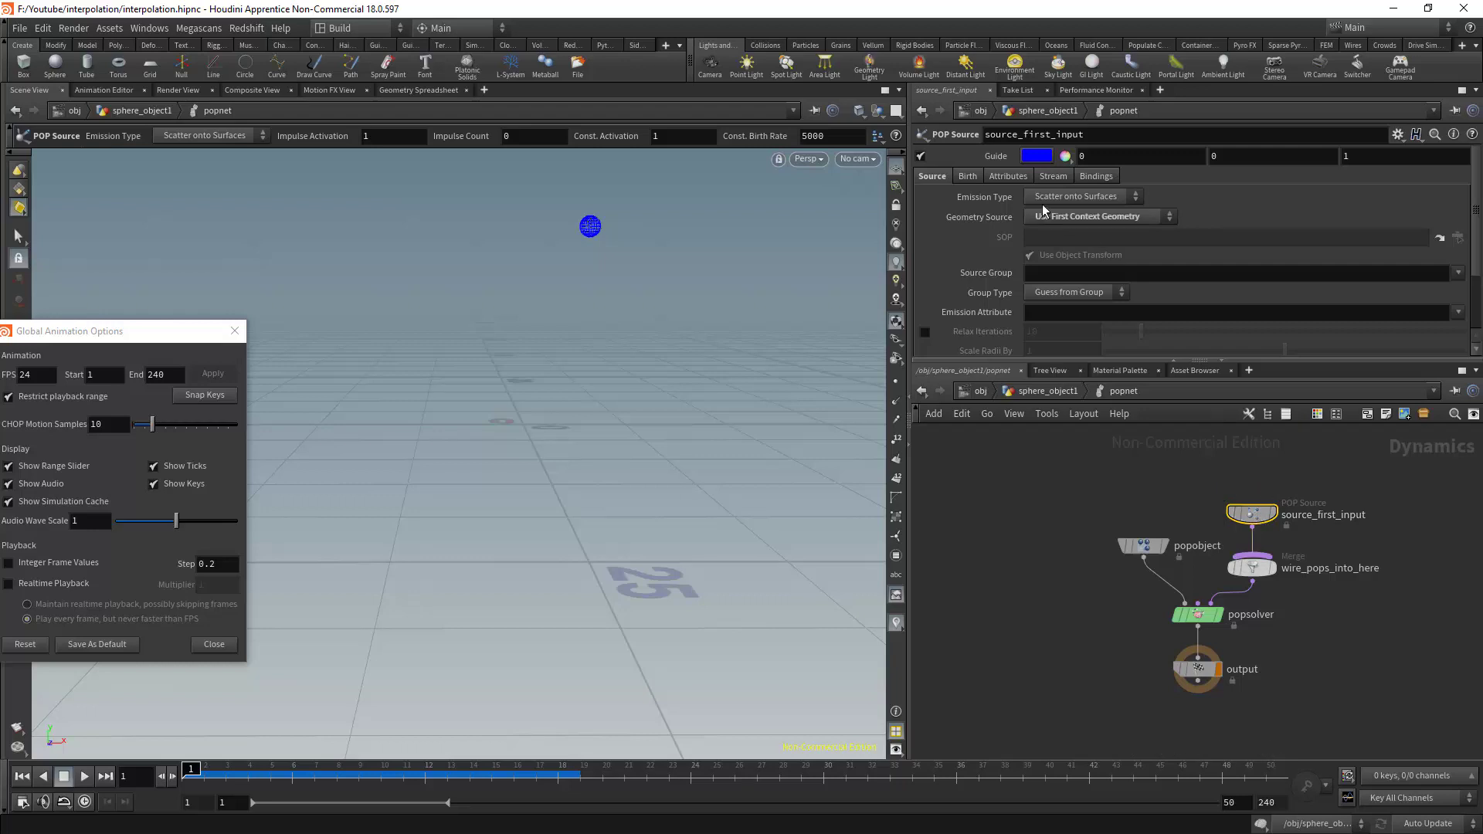
pyautogui.click(1008, 176)
pyautogui.moveTo(1141, 256); pyautogui.dragTo(1129, 259)
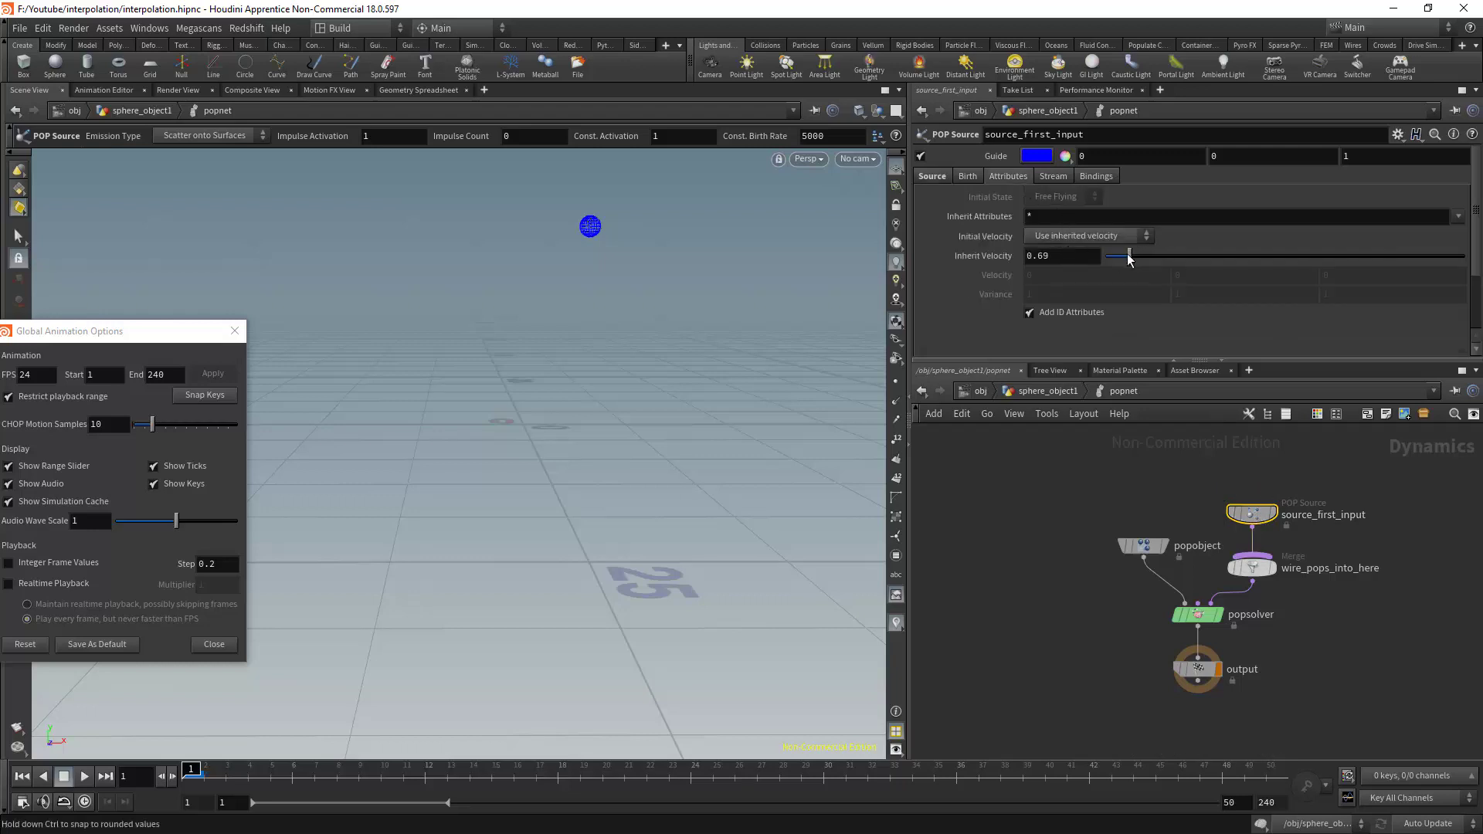
pyautogui.click(1060, 255)
pyautogui.write('0.1')
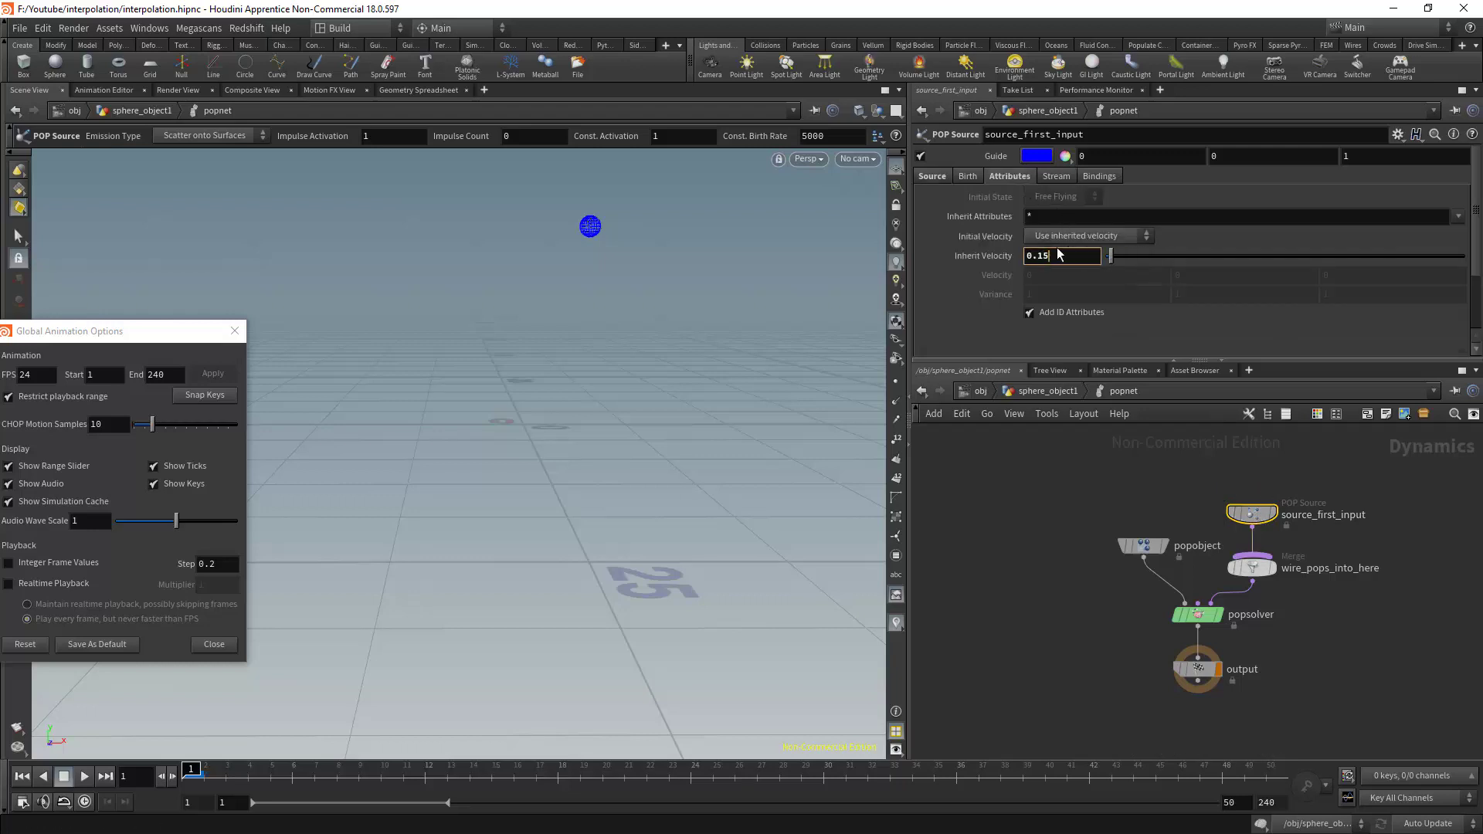
pyautogui.click(1044, 395)
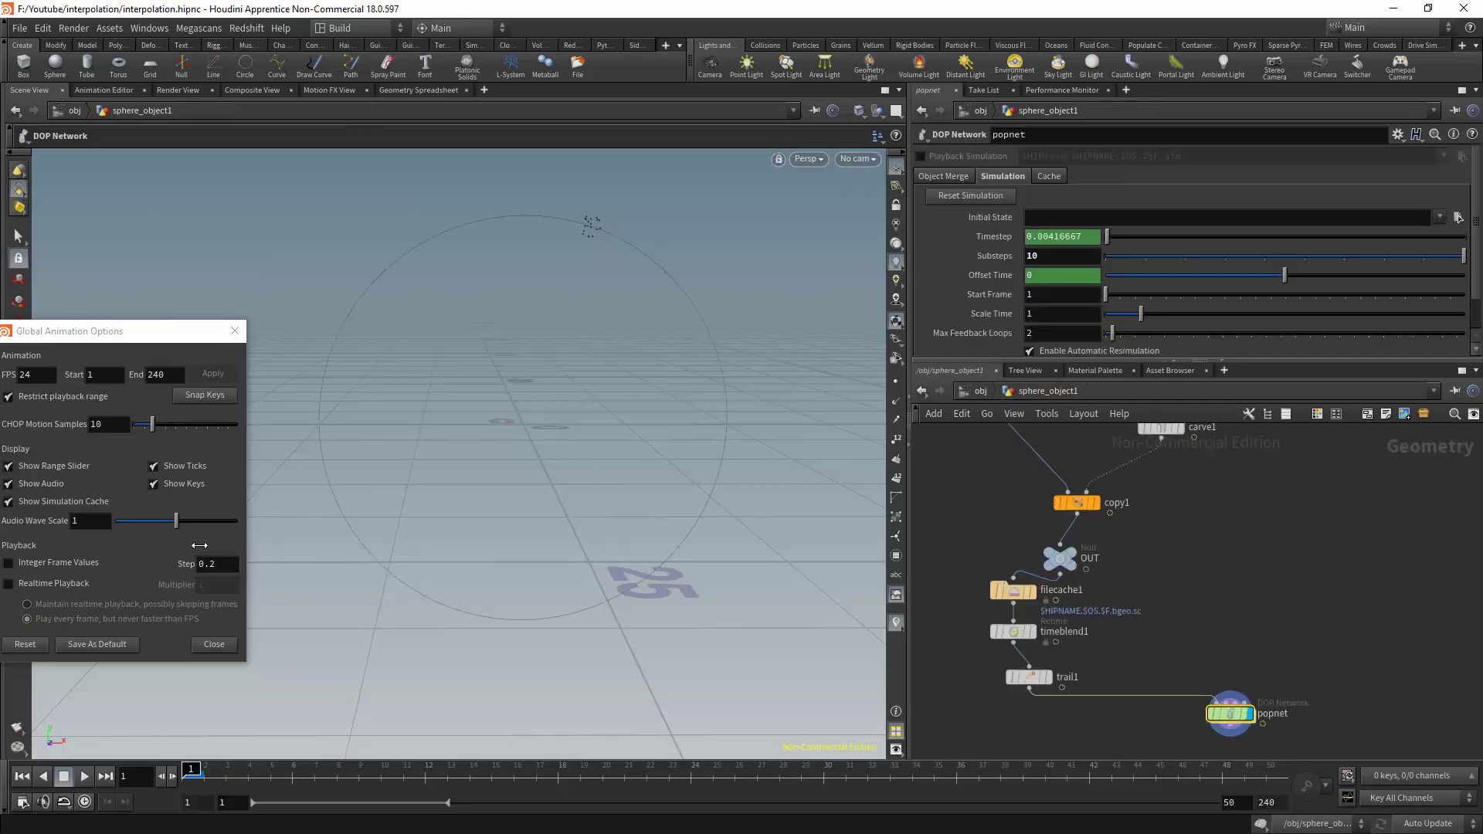
# Replay the simulation to check the tighter ring, pausing at frame 30.8, then rewind
pyautogui.click(82, 778)
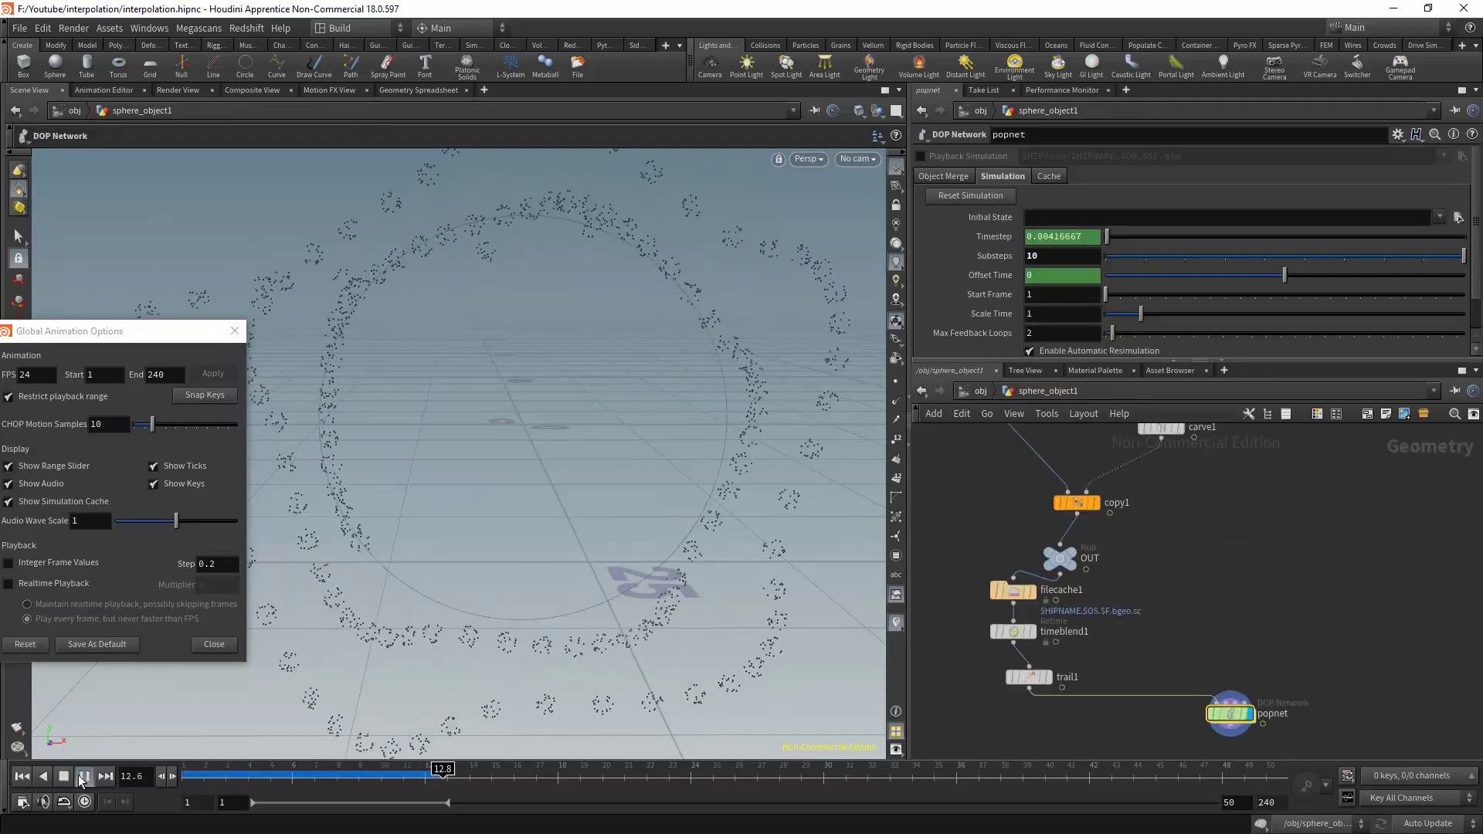
pyautogui.click(22, 775)
pyautogui.doubleClick(1244, 728)
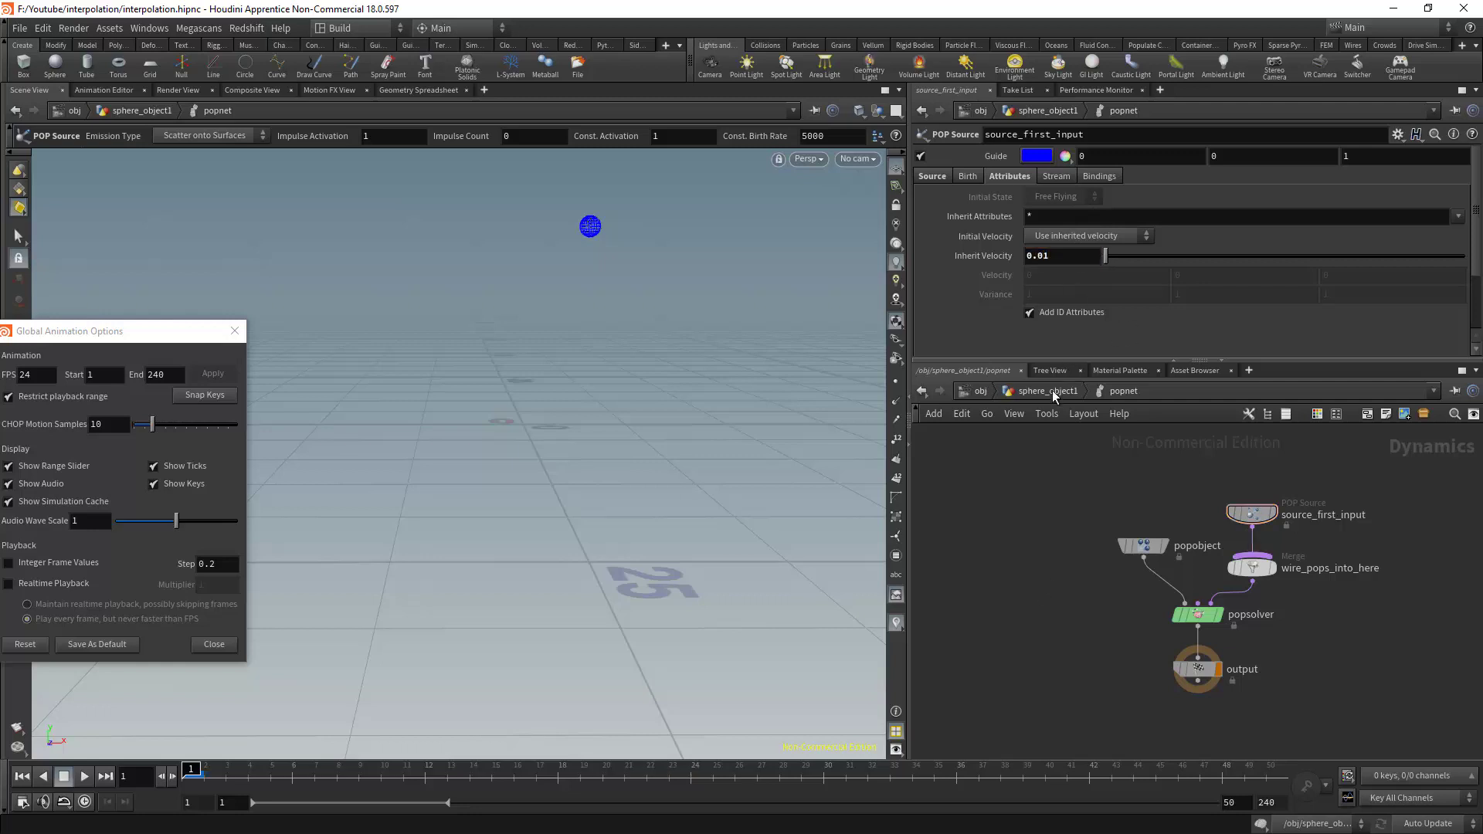
pyautogui.press('u')
pyautogui.click(86, 776)
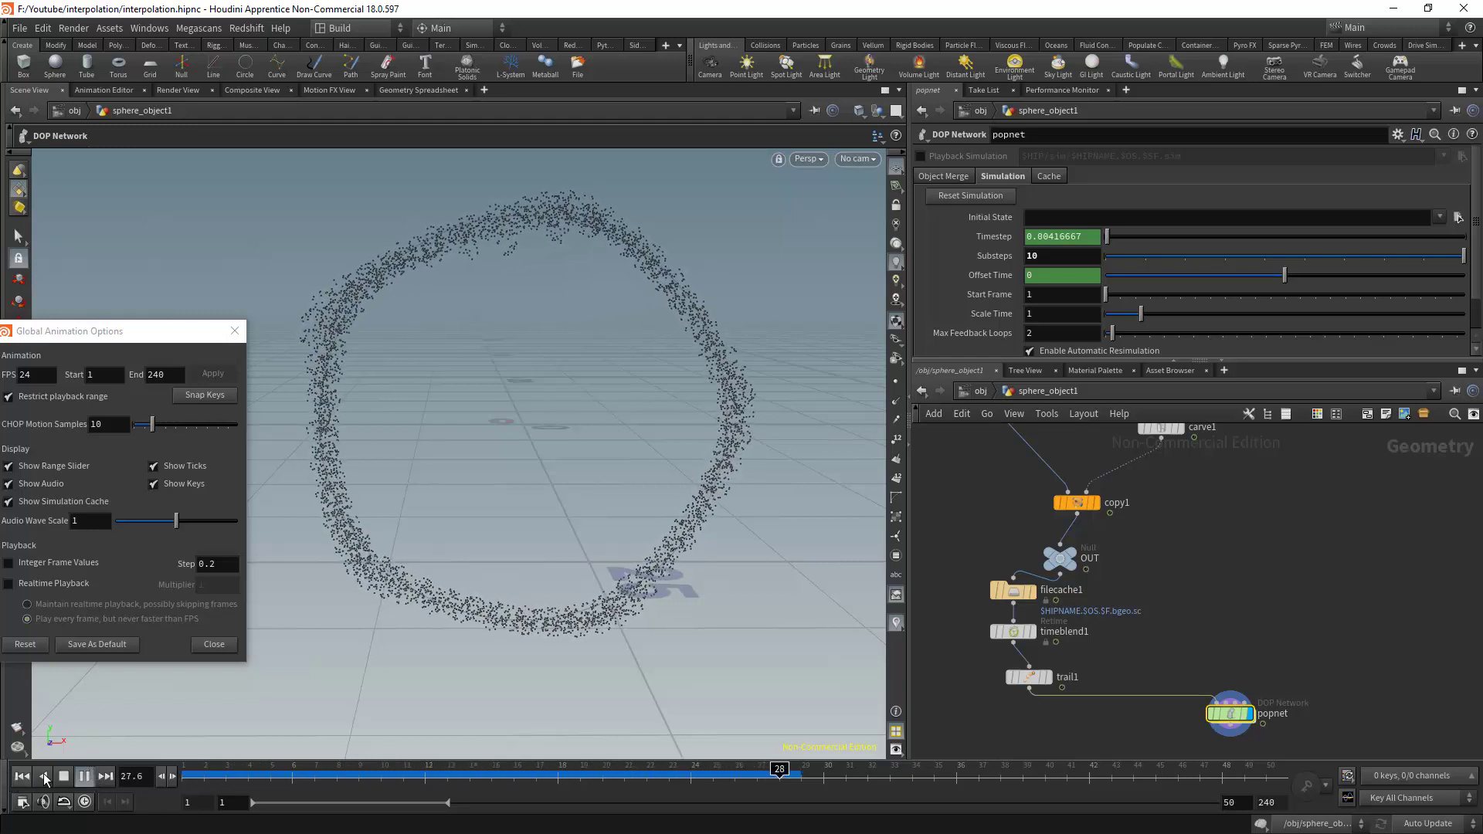
pyautogui.click(84, 776)
pyautogui.hotkey('ctrl', 'Up')
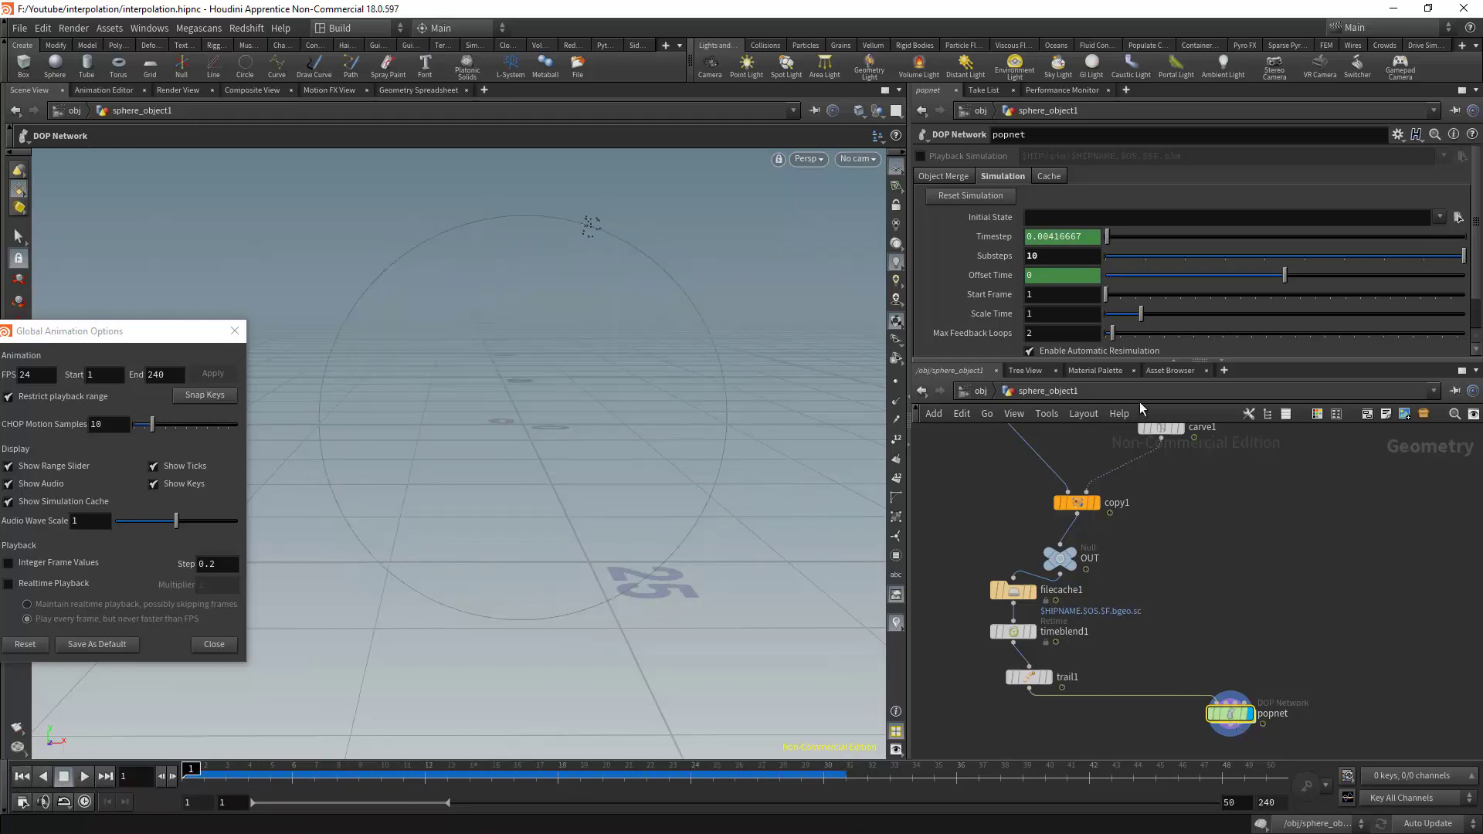
# Set popnet Substeps to 1 and play the simulation, then stop
pyautogui.write('1')
pyautogui.press('Return')
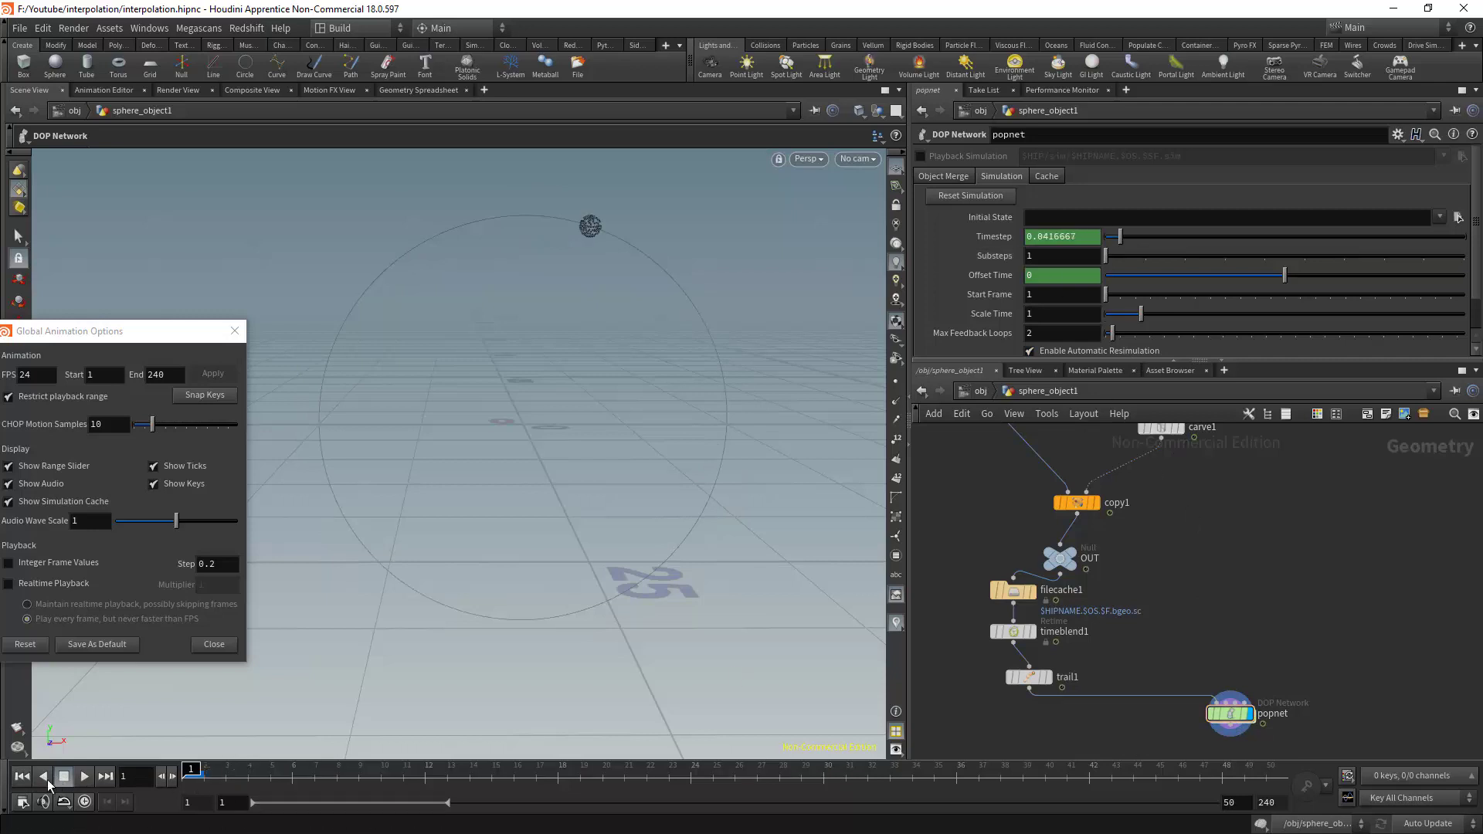
pyautogui.click(84, 777)
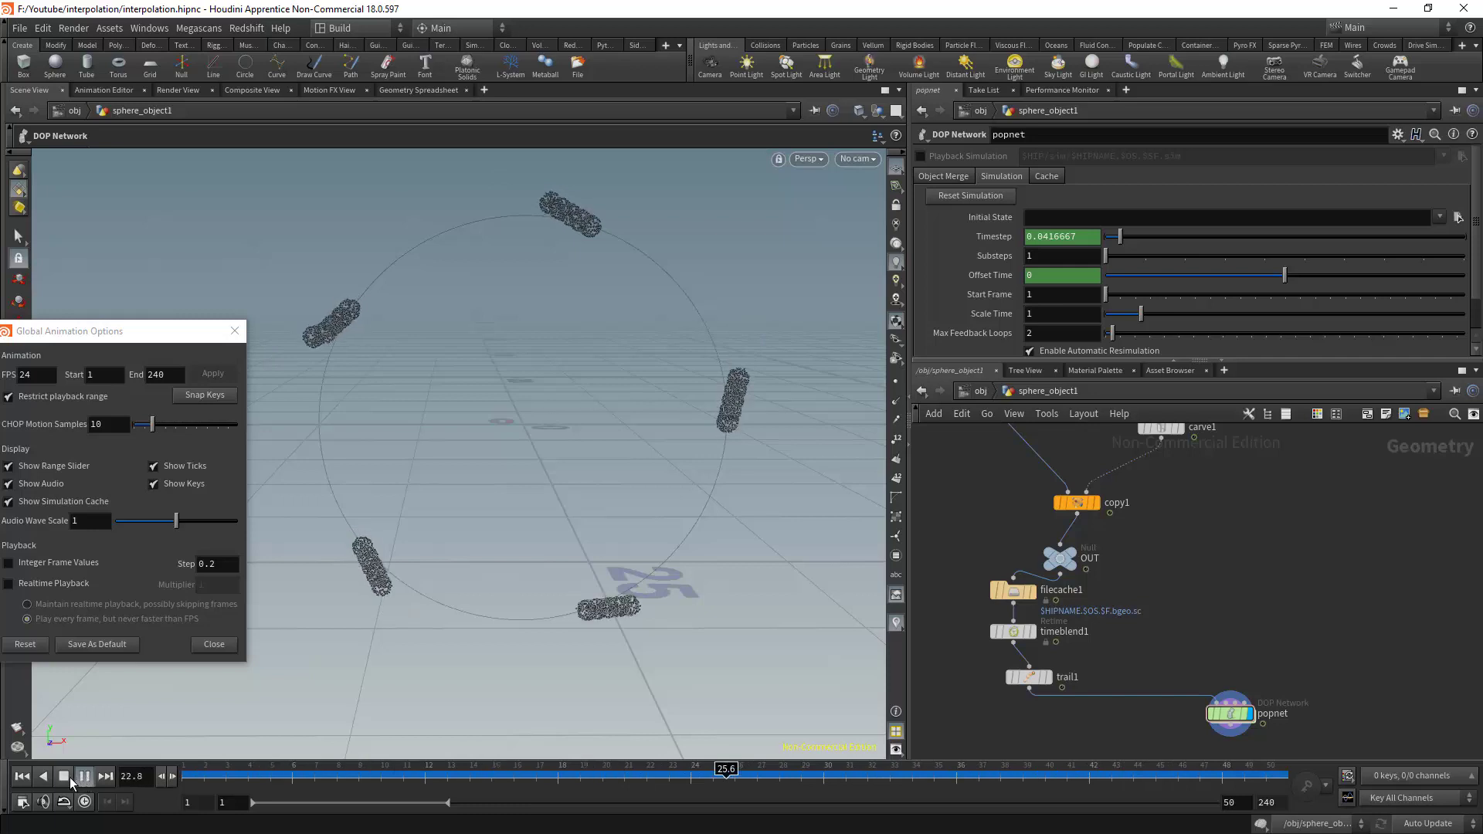
pyautogui.click(66, 777)
pyautogui.doubleClick(132, 777)
# Replay the 1-substep simulation from frame 1, rewind, and display timeblend1's result
pyautogui.write('1')
pyautogui.press('Return')
pyautogui.click(90, 776)
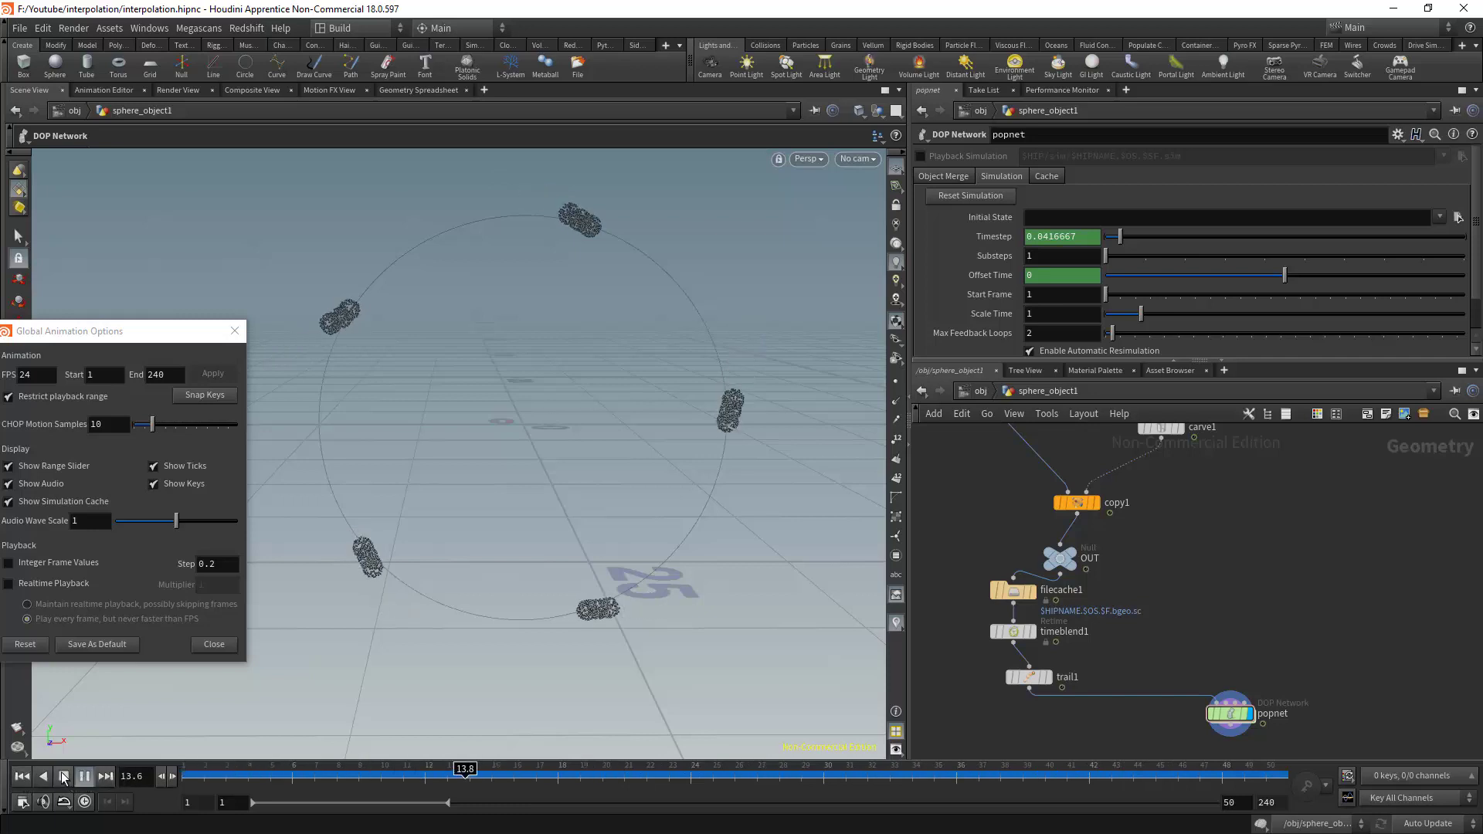
pyautogui.click(64, 777)
pyautogui.click(22, 776)
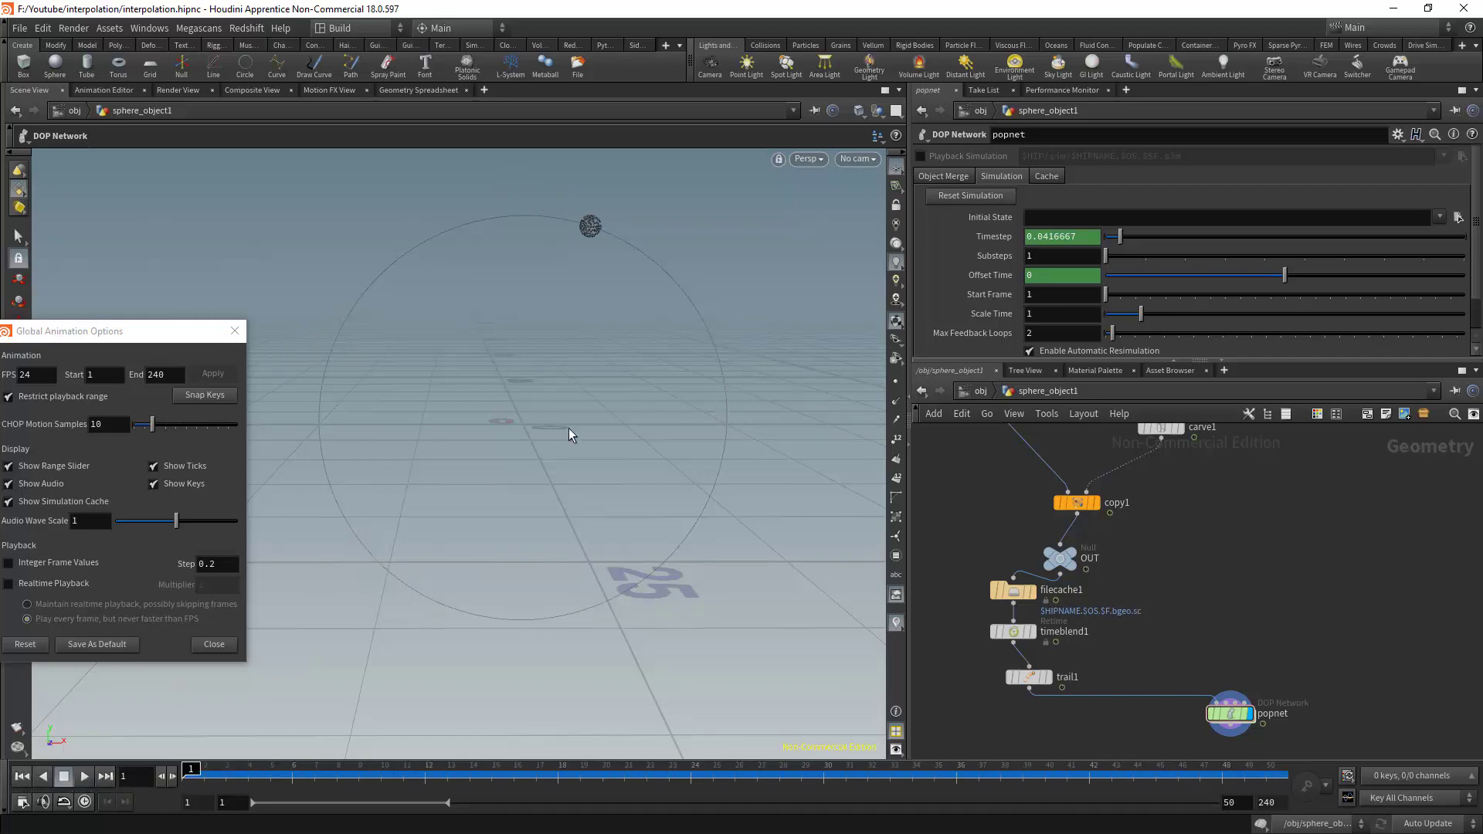
pyautogui.click(1032, 632)
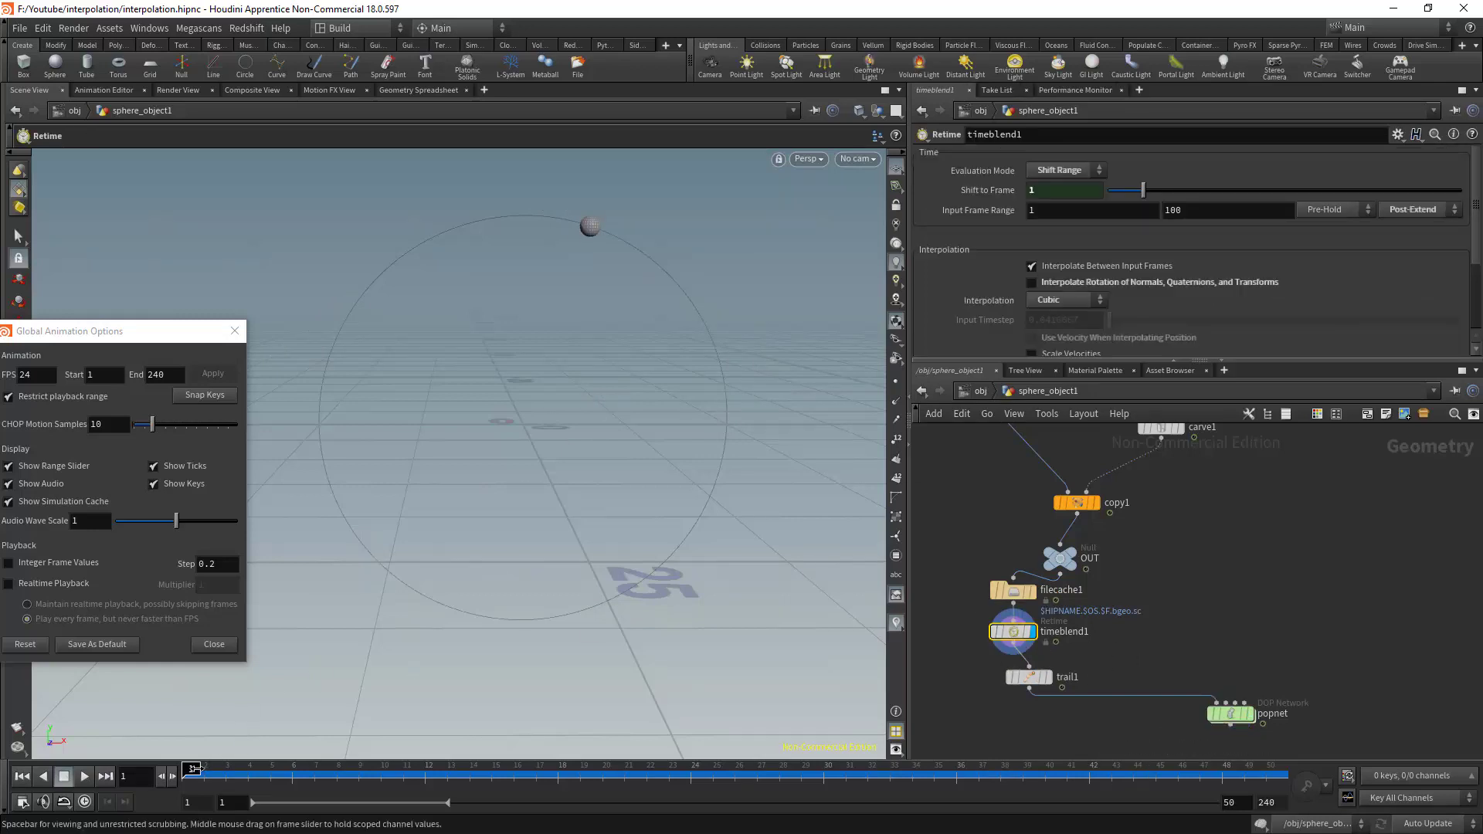
# Scrub to subframe 1.209, display trail1, and switch timeblend1 interpolation from Cubic to Subdivision
pyautogui.moveTo(209, 769)
pyautogui.mouseDown()
pyautogui.moveTo(191, 768)
pyautogui.moveTo(539, 778)
pyautogui.moveTo(186, 746)
pyautogui.mouseUp()
pyautogui.moveTo(194, 745); pyautogui.dragTo(196, 746)
pyautogui.click(1048, 677)
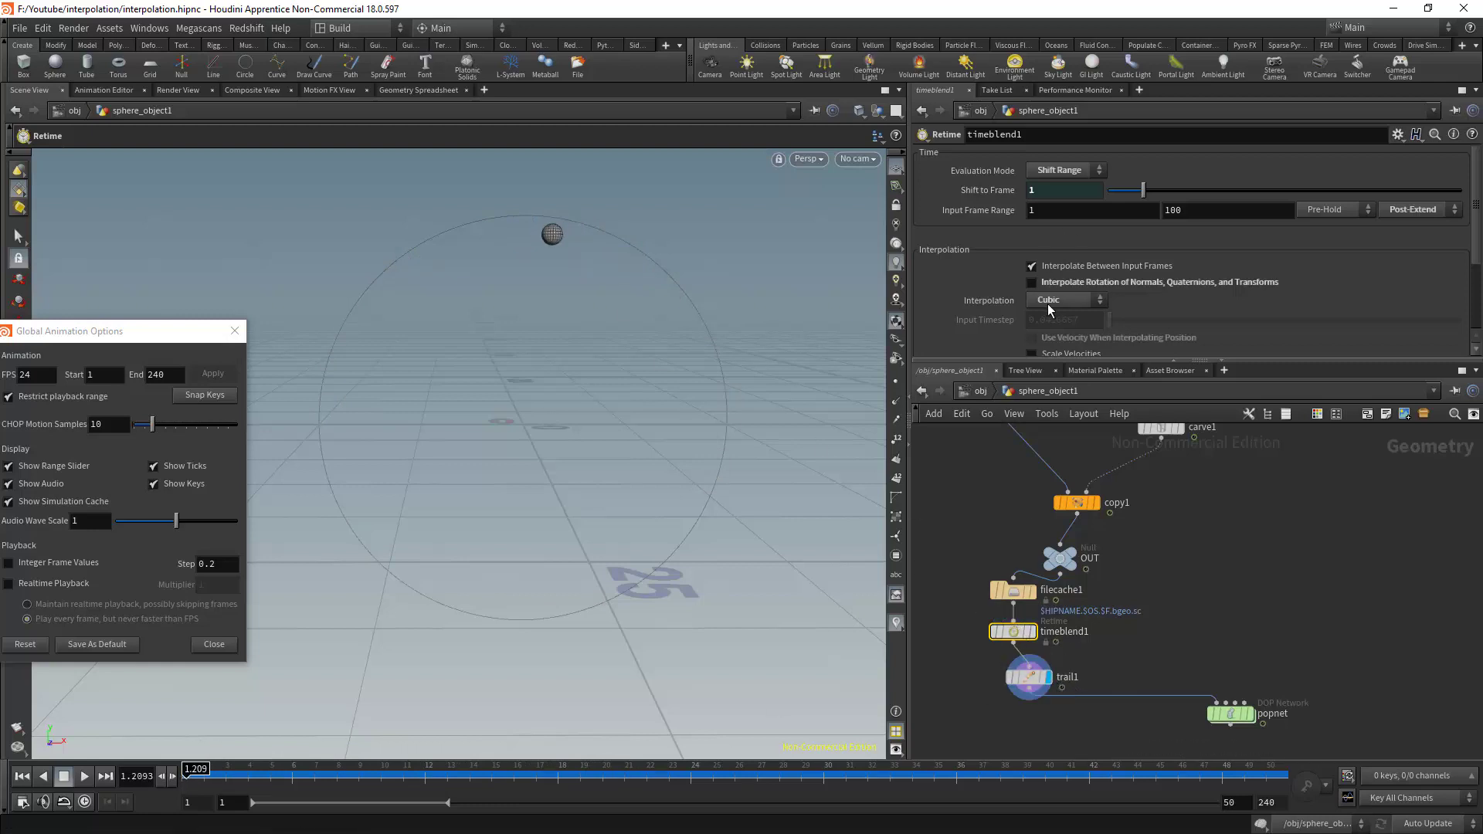
pyautogui.click(1050, 302)
pyautogui.click(1068, 347)
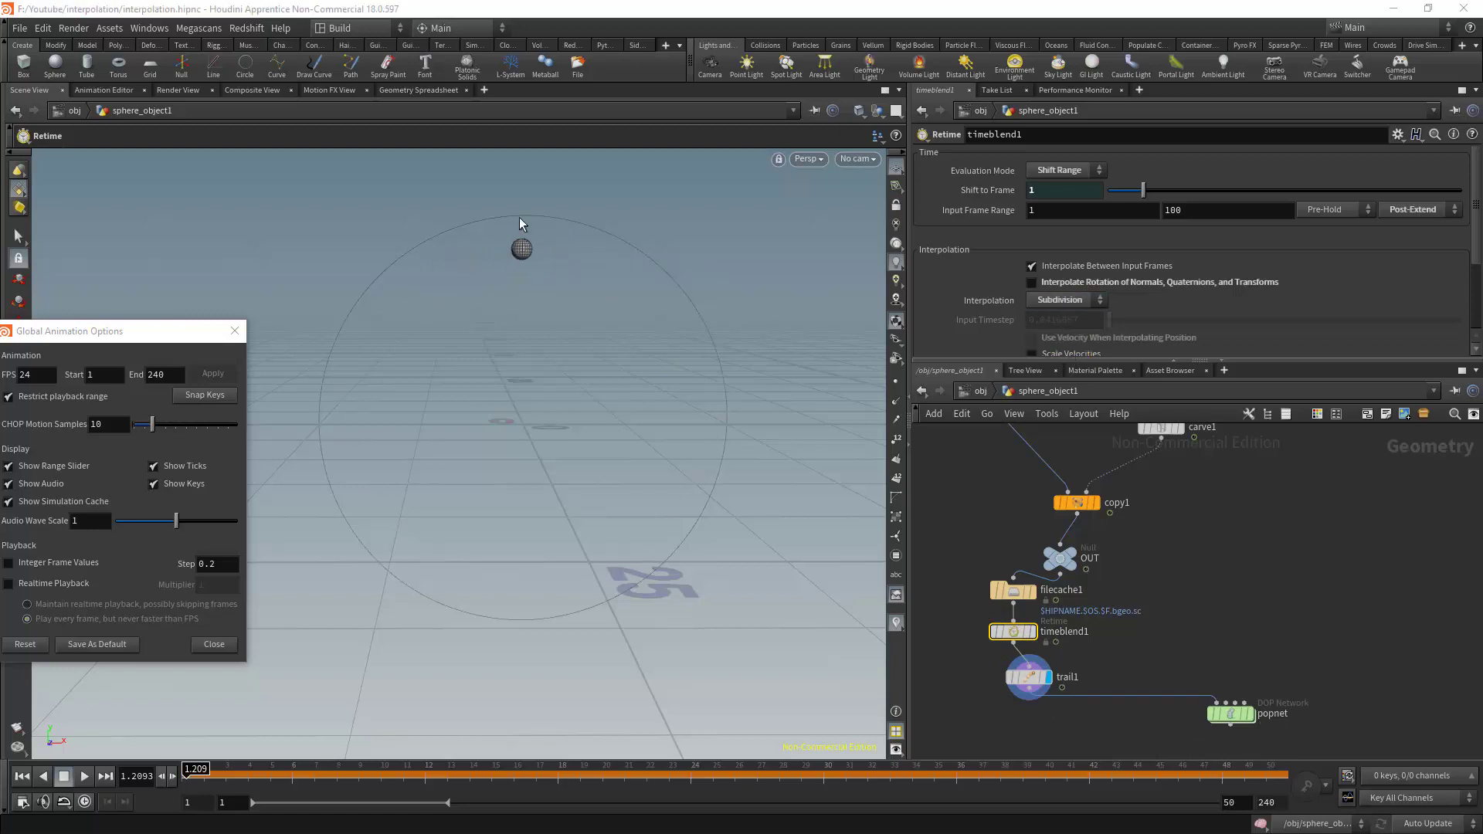
# Display popnet, play from frame 1, and set Substeps back to 10
pyautogui.click(1248, 714)
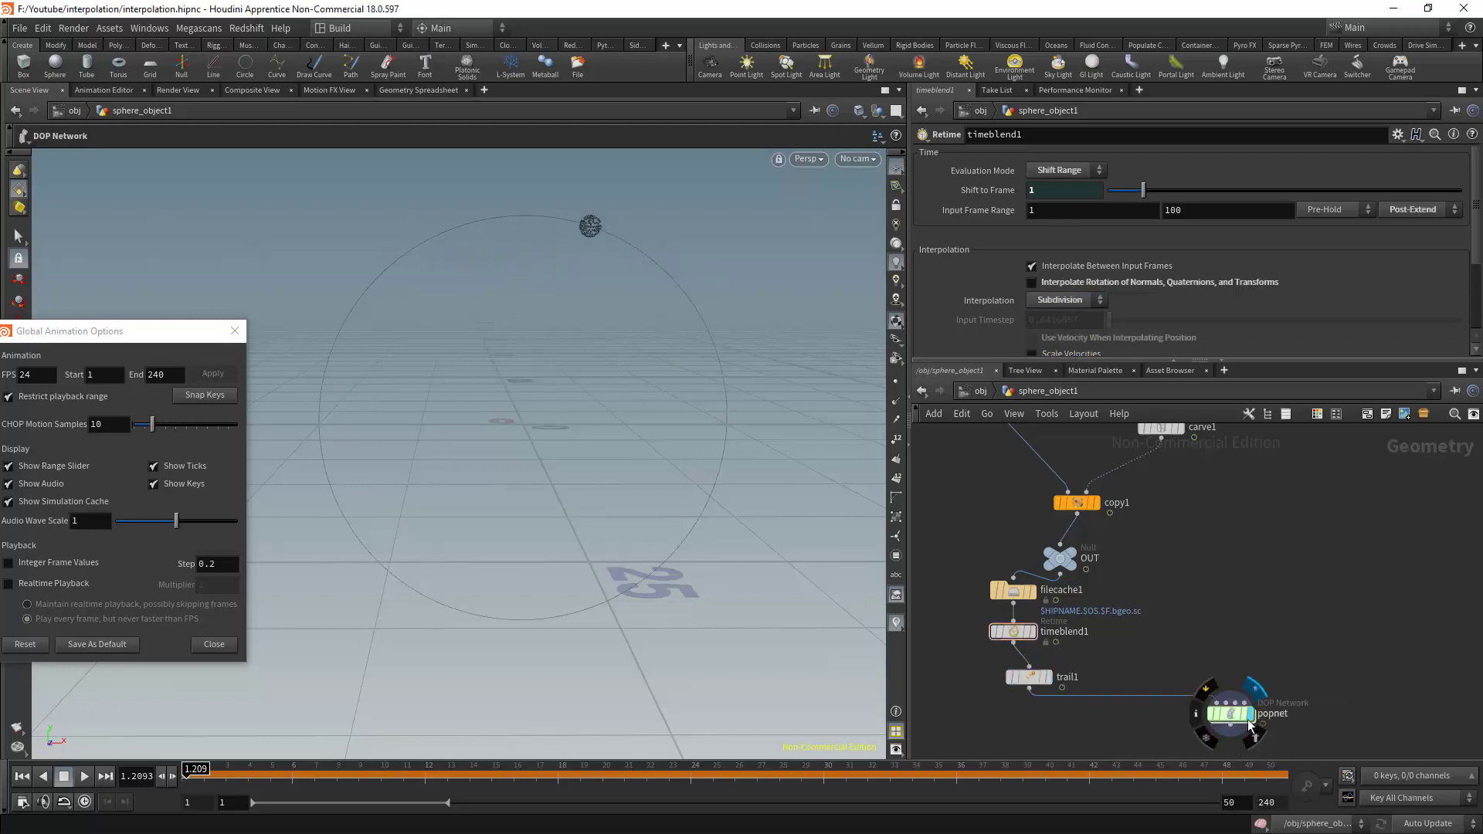
pyautogui.click(21, 777)
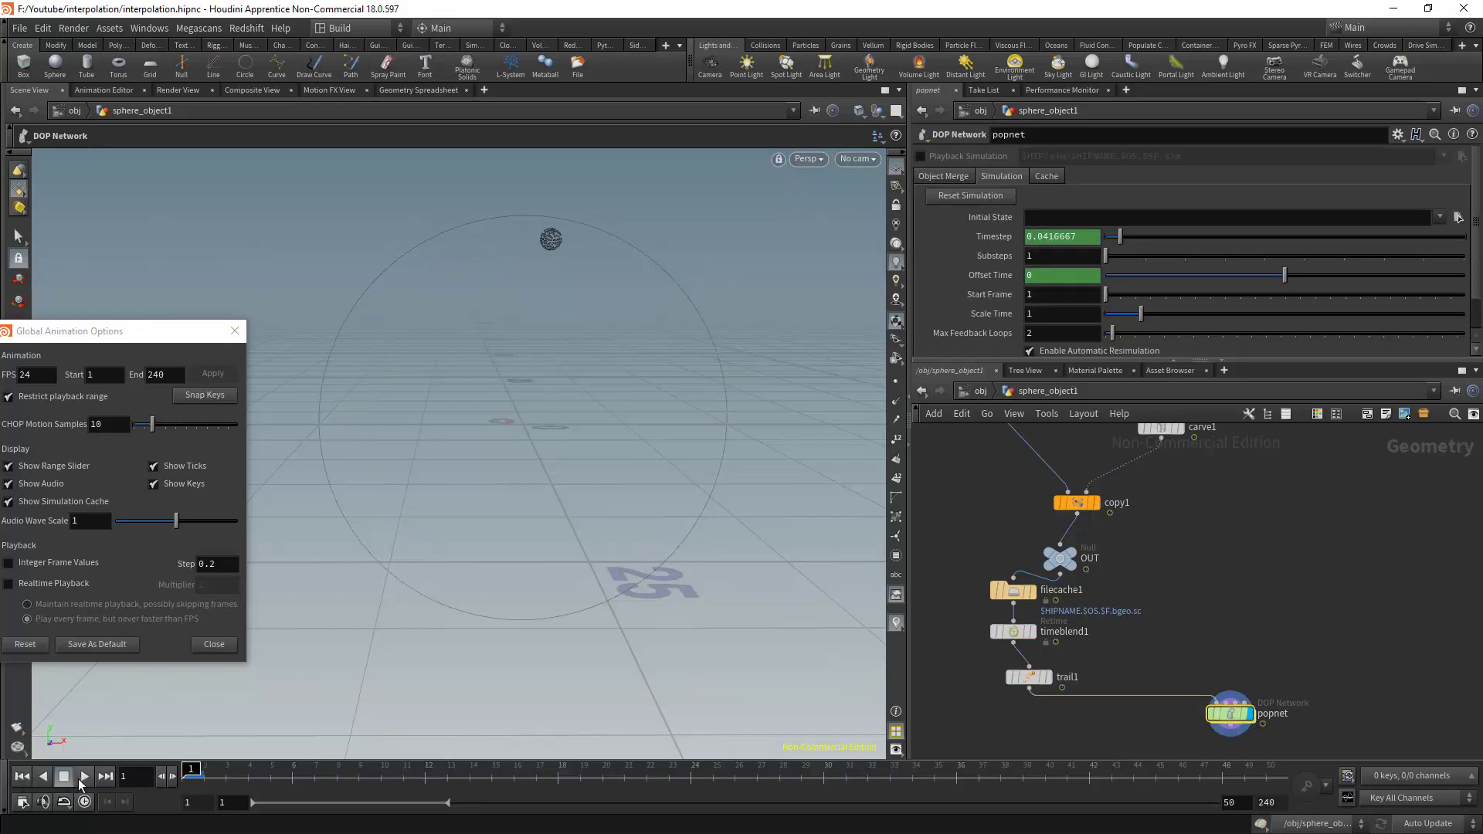
pyautogui.click(81, 777)
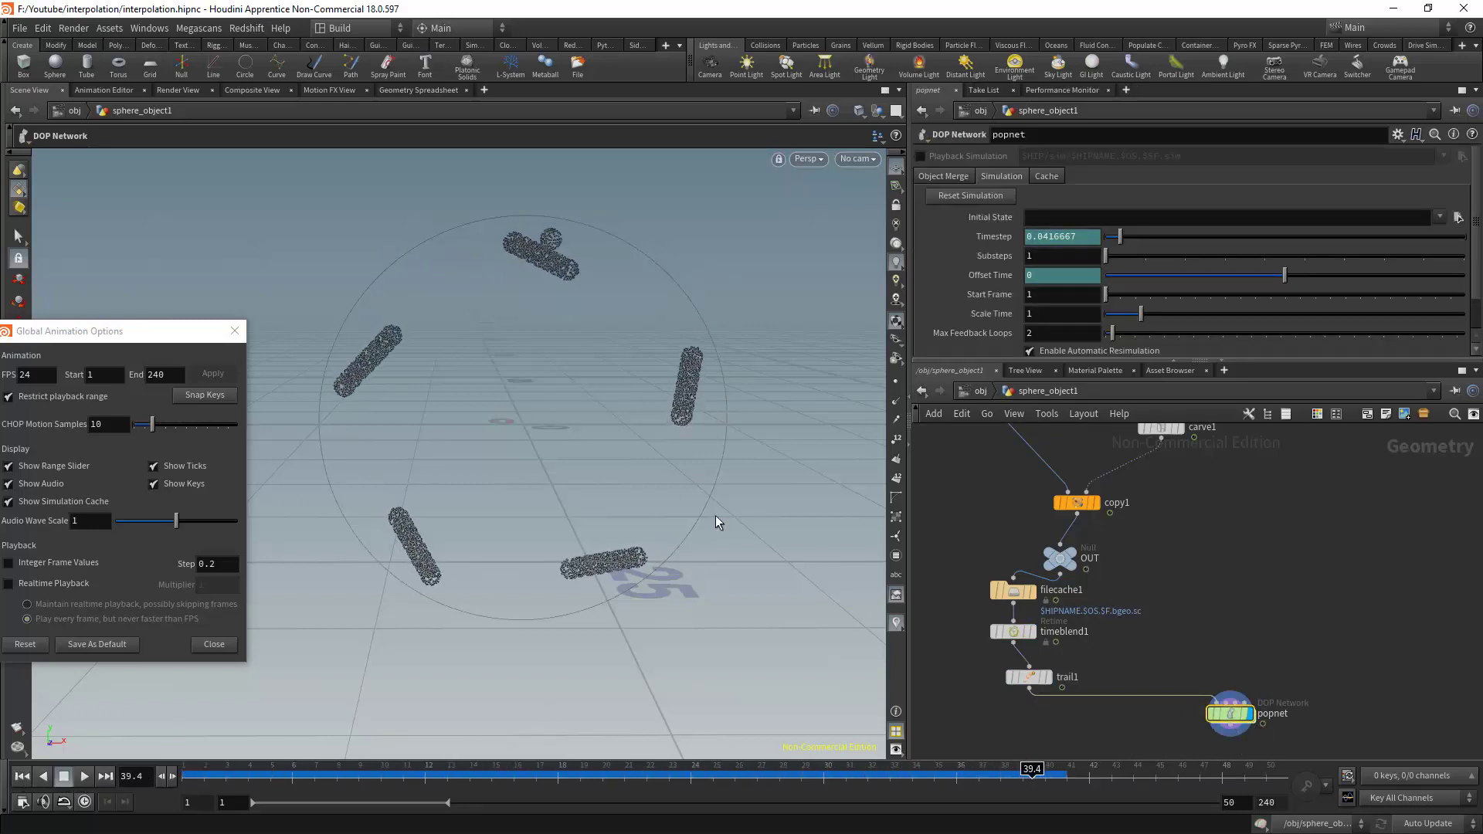
pyautogui.click(1060, 256)
pyautogui.write('0')
pyautogui.press('Return')
# Replay the dense particle ring to frame 27.8 and close Global Animation Options
pyautogui.click(21, 776)
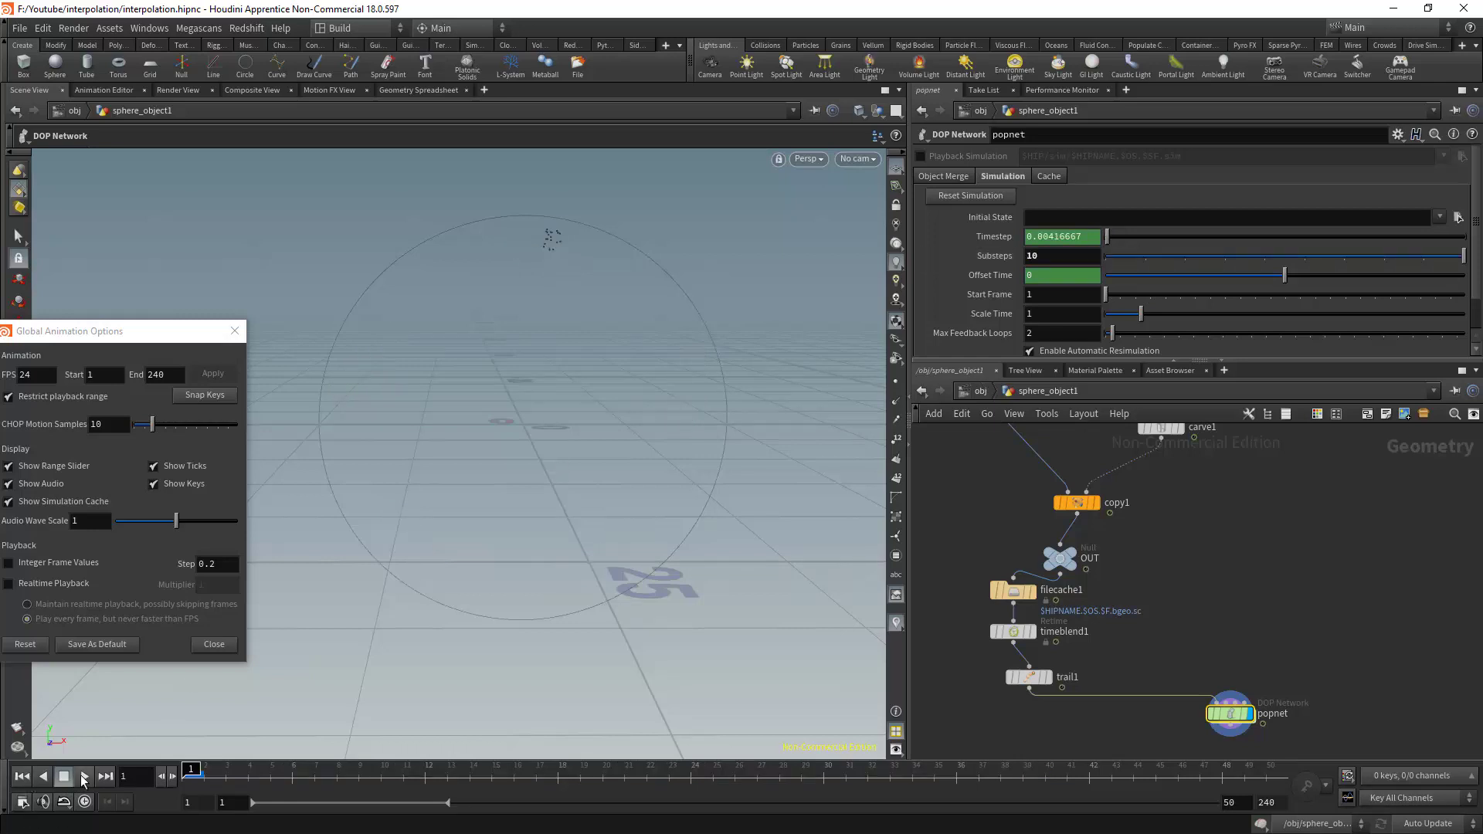
pyautogui.click(84, 776)
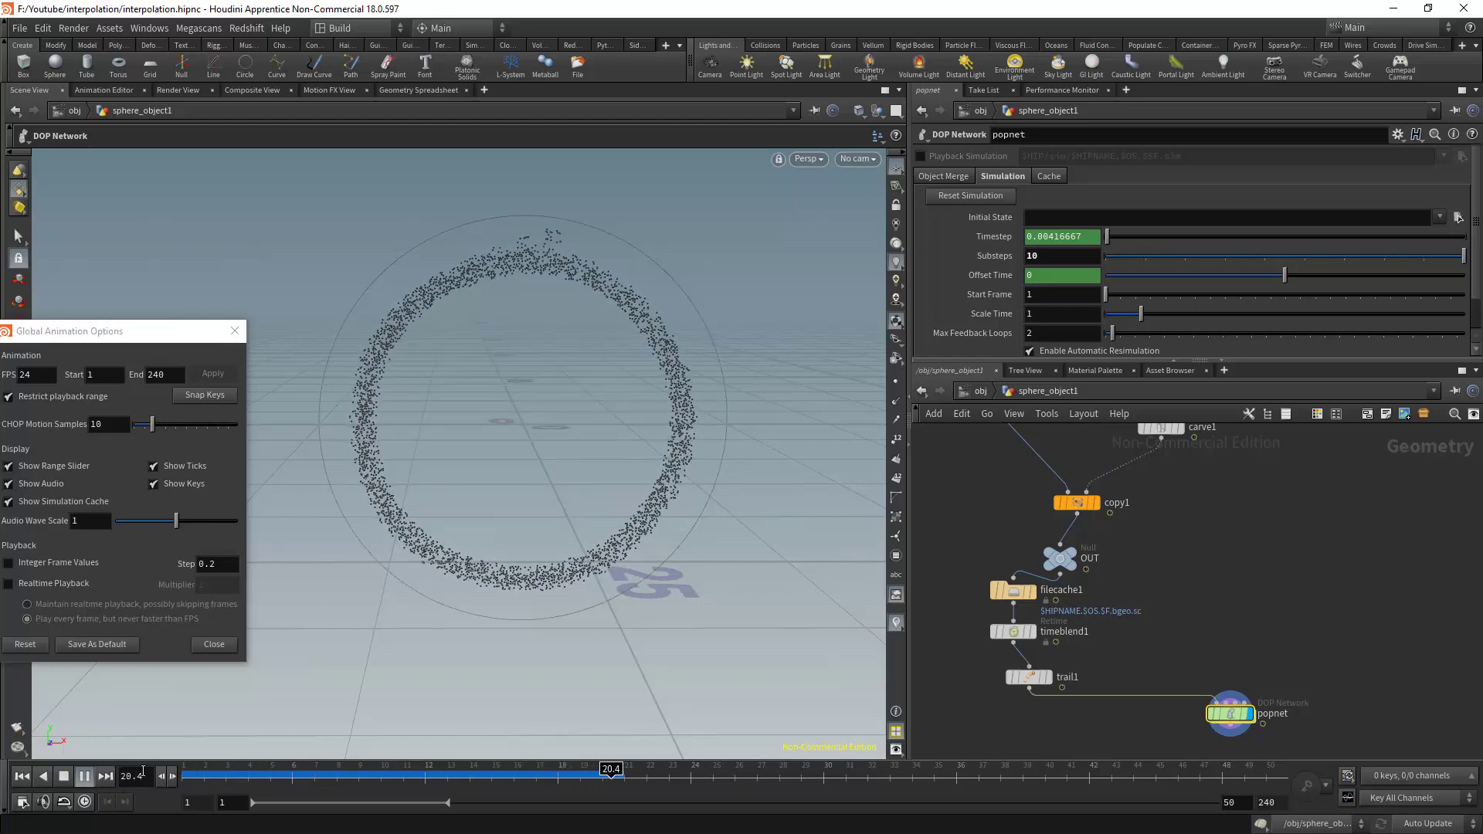
pyautogui.click(64, 776)
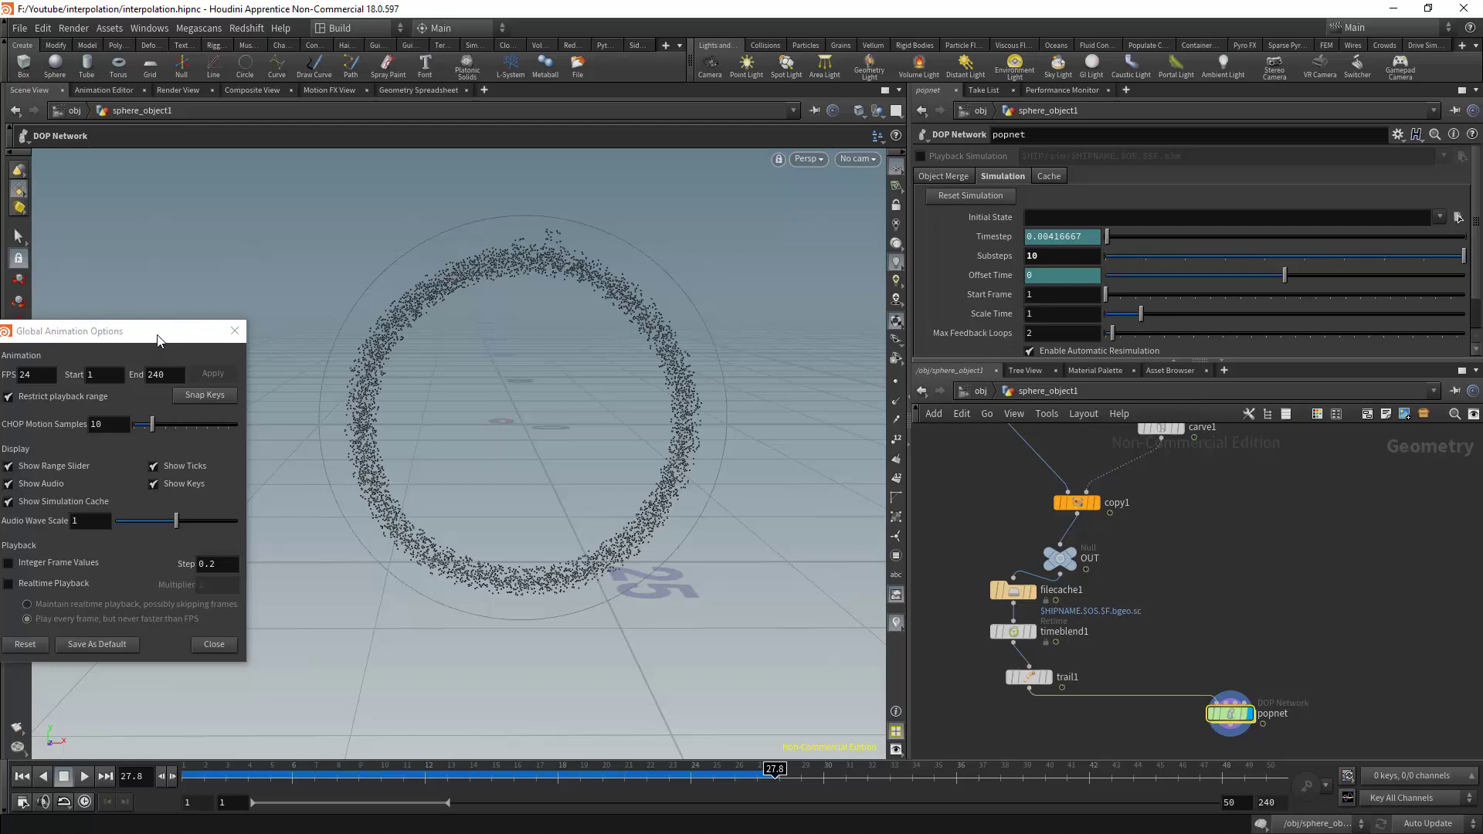
pyautogui.click(235, 330)
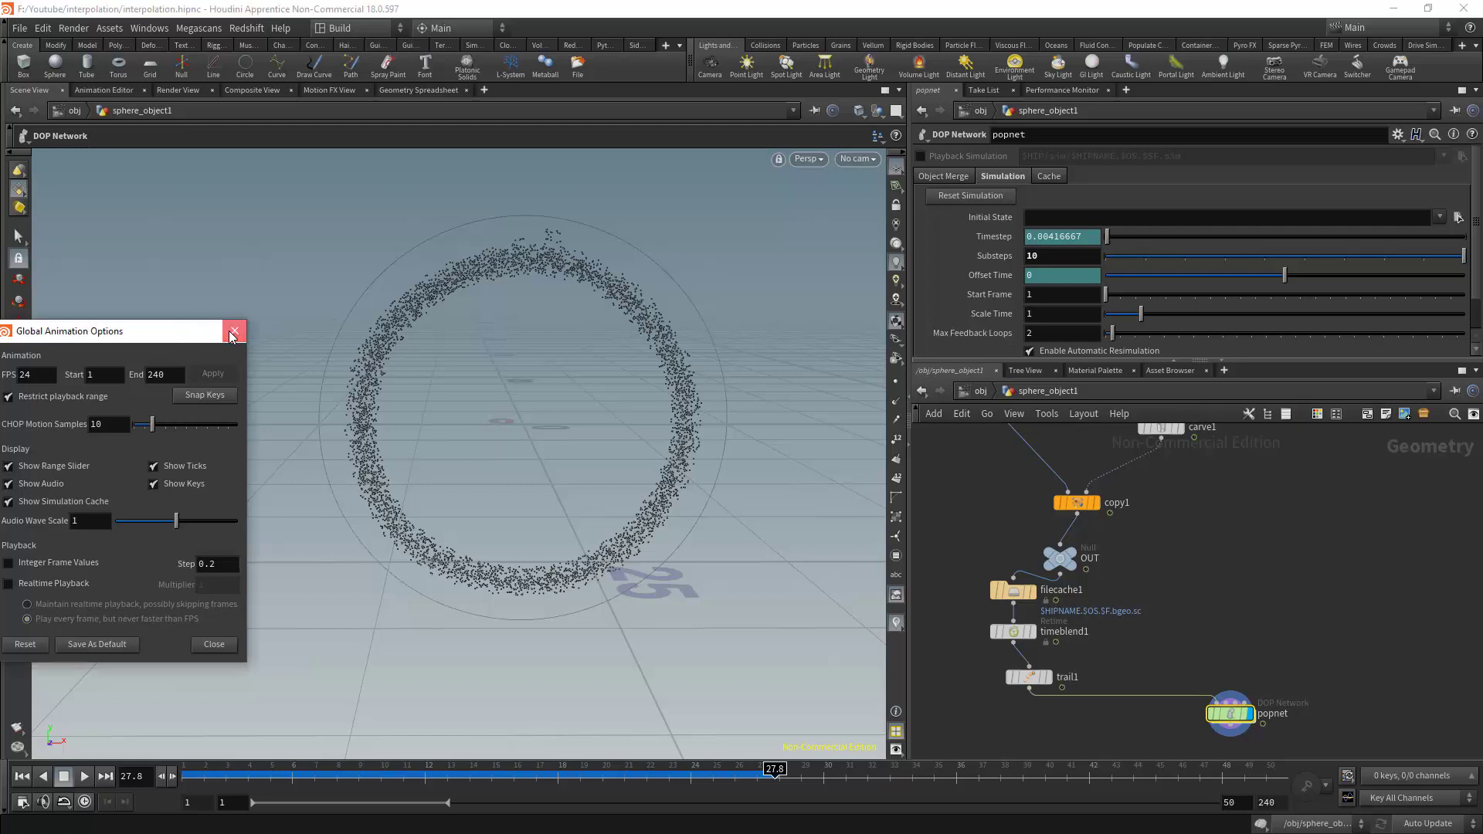